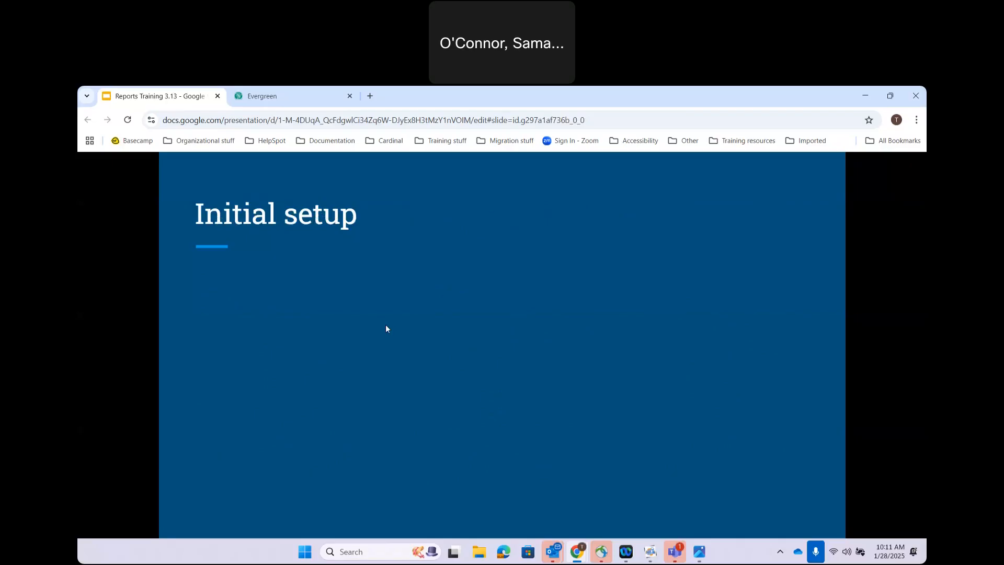
Step: Reveal the Create subfolders point with Templates, Reports and Output, plus Set sharing levels
{"action": "key", "text": "Right"}
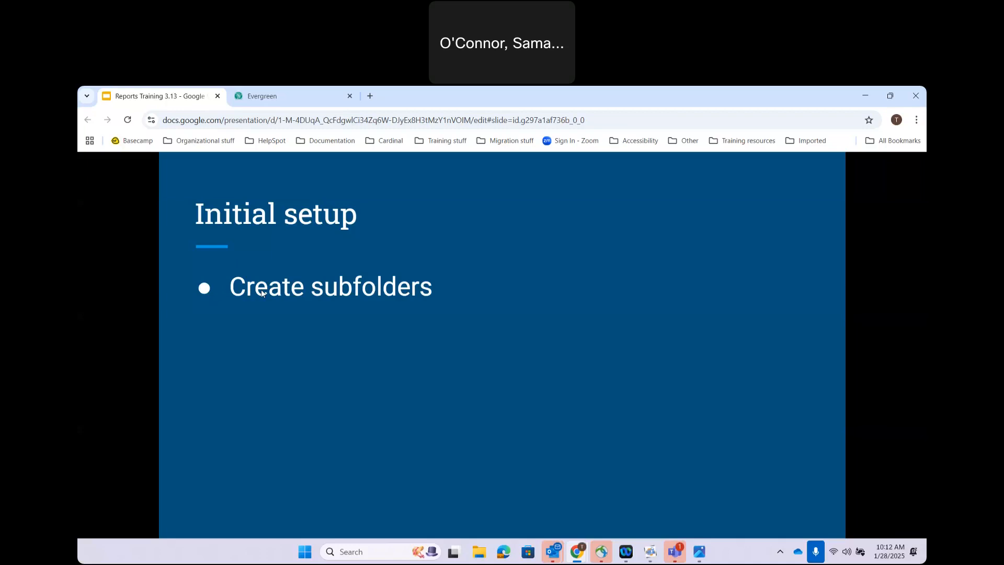
{"action": "left_click", "coordinate": [517, 297]}
{"action": "left_click", "coordinate": [517, 299]}
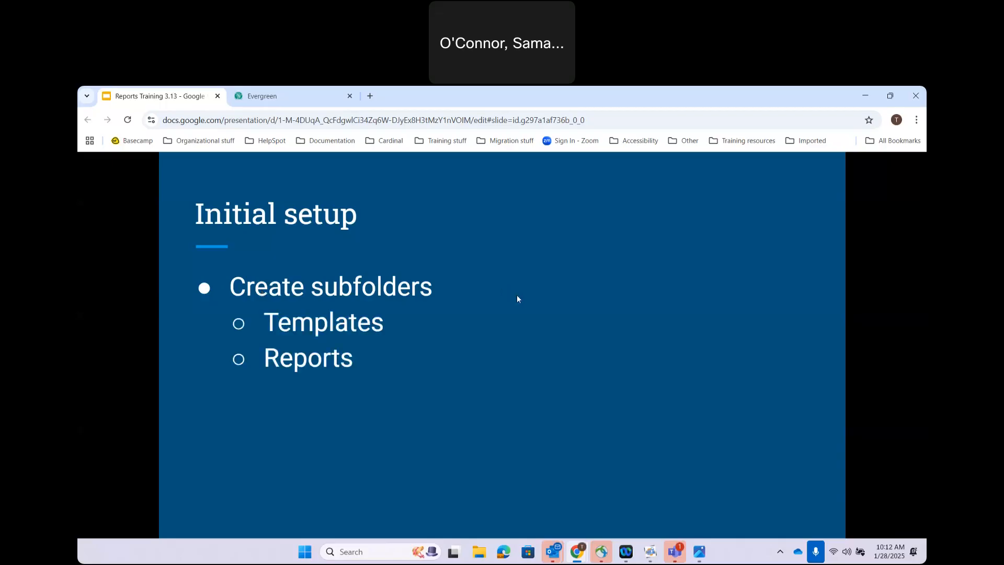
{"action": "left_click", "coordinate": [517, 299]}
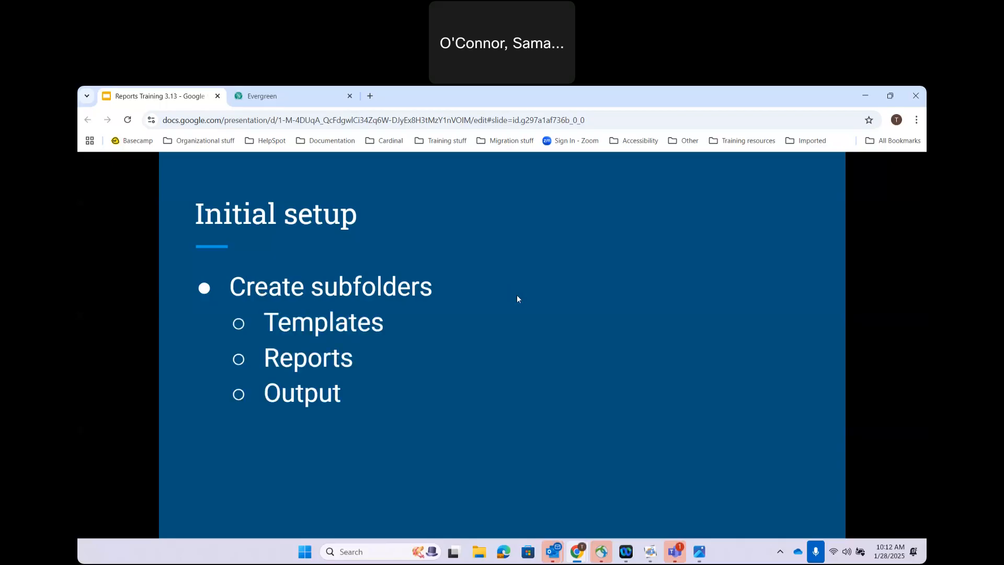
{"action": "left_click", "coordinate": [517, 300]}
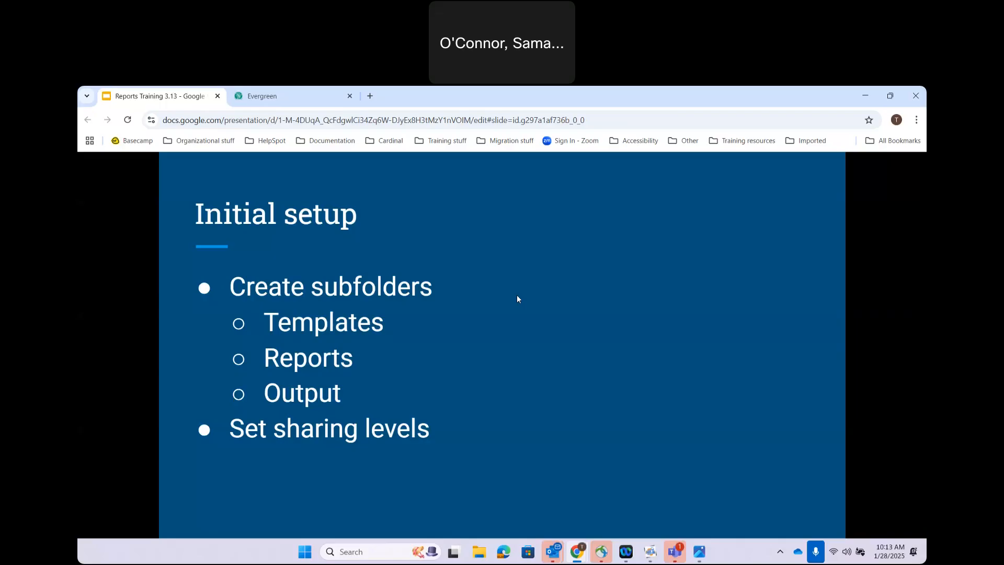
{"action": "left_click", "coordinate": [296, 99]}
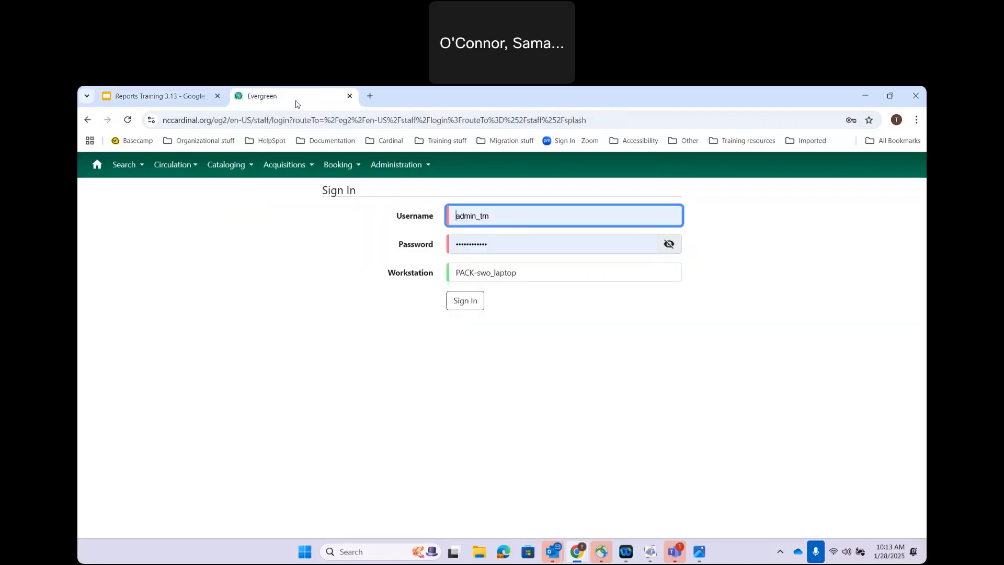
Step: Fill in the saved circulation training login and try signing in
{"action": "left_click", "coordinate": [497, 213]}
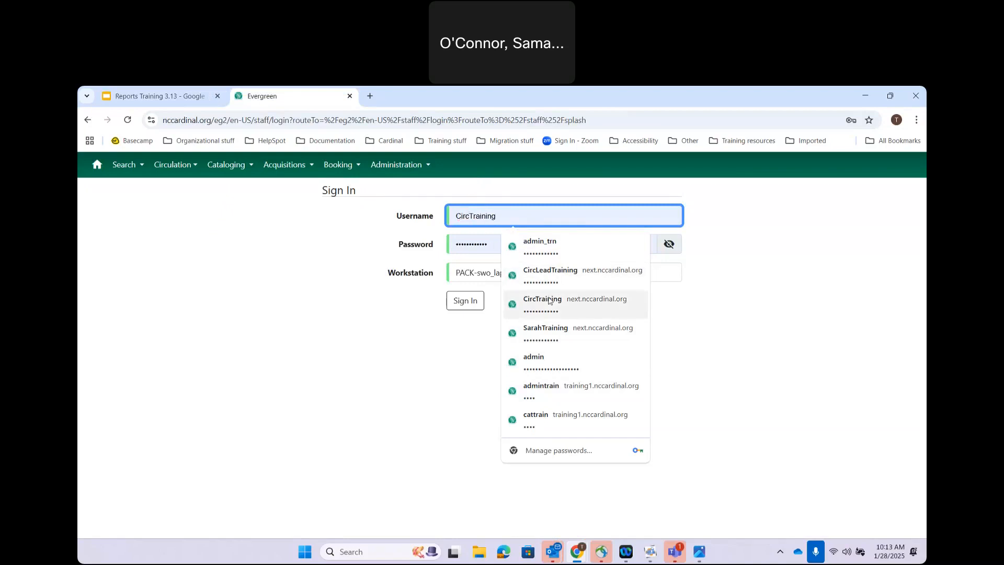
{"action": "key", "text": "ctrl+a"}
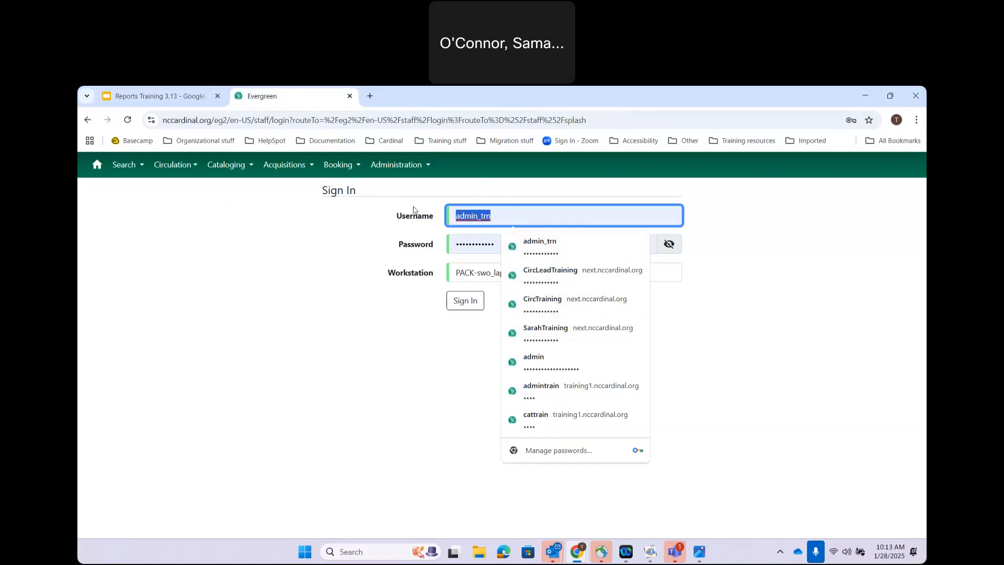
{"action": "type", "text": "circ"}
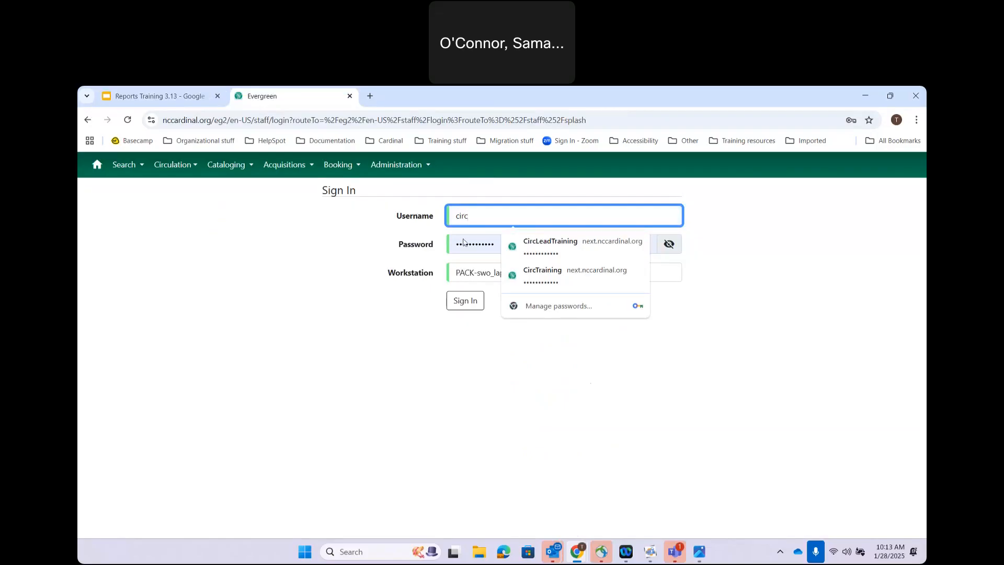
{"action": "left_click", "coordinate": [557, 281]}
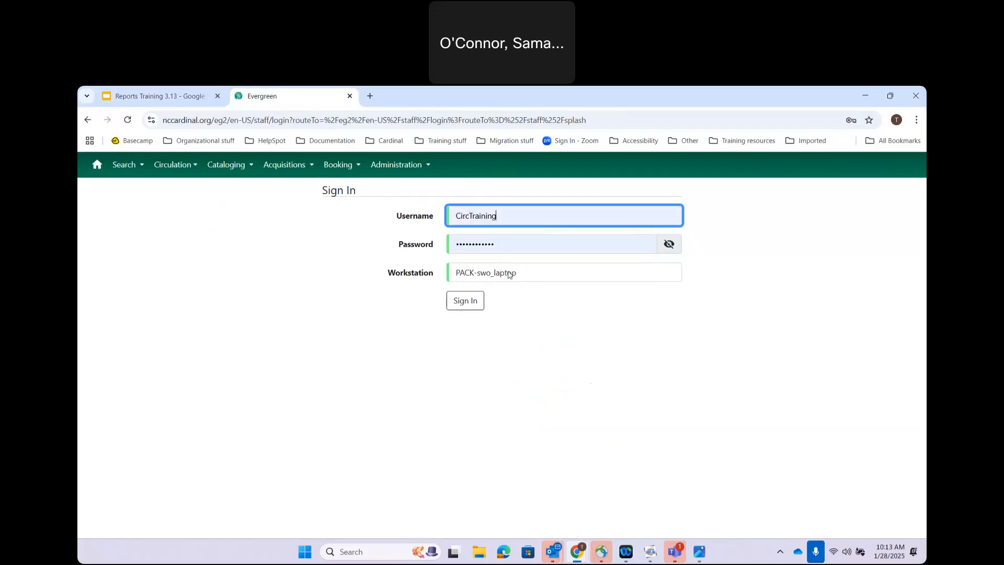
{"action": "left_click", "coordinate": [501, 238]}
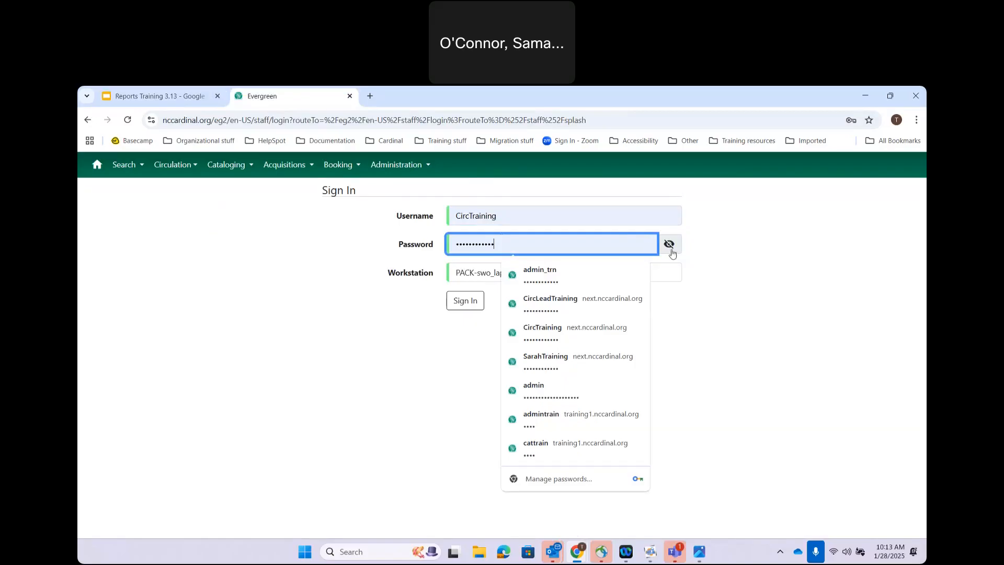
{"action": "left_click", "coordinate": [467, 300]}
Step: Re-enter the account password and retry the sign-in
{"action": "double_click", "coordinate": [498, 282]}
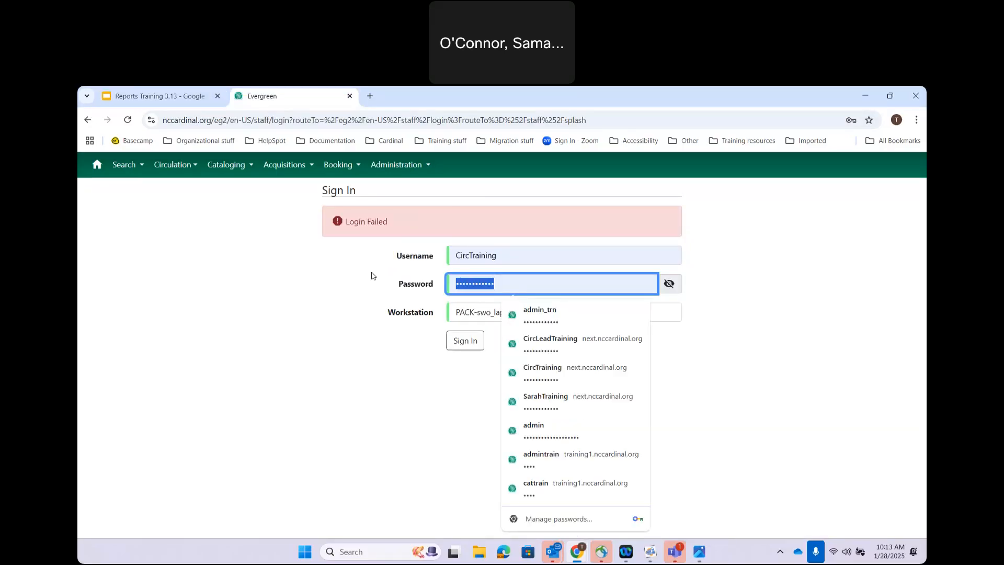
{"action": "type", "text": "••••••••"}
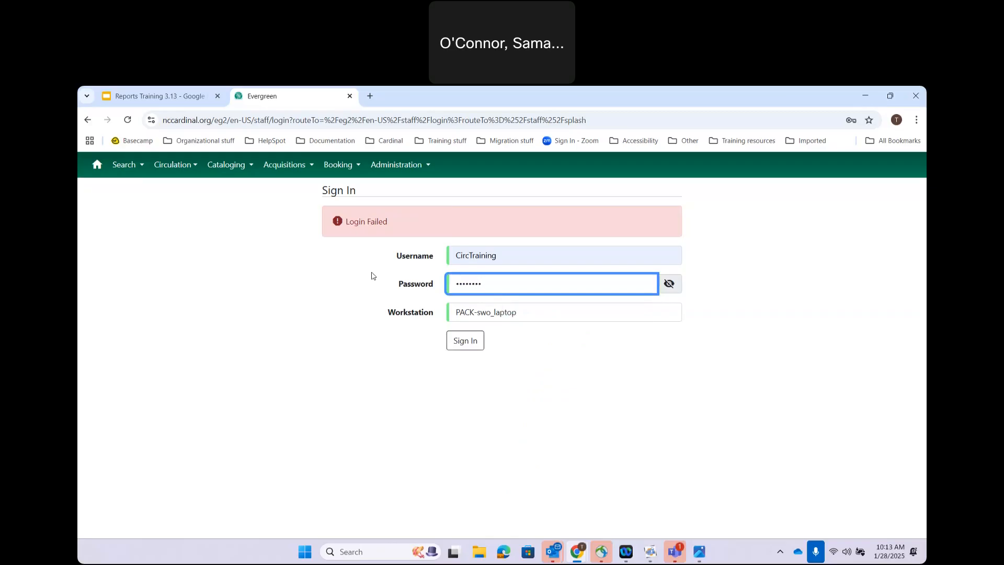
{"action": "key", "text": "ctrl+a"}
{"action": "key", "text": "BackSpace"}
{"action": "type", "text": "••••••••••"}
{"action": "left_click", "coordinate": [469, 349]}
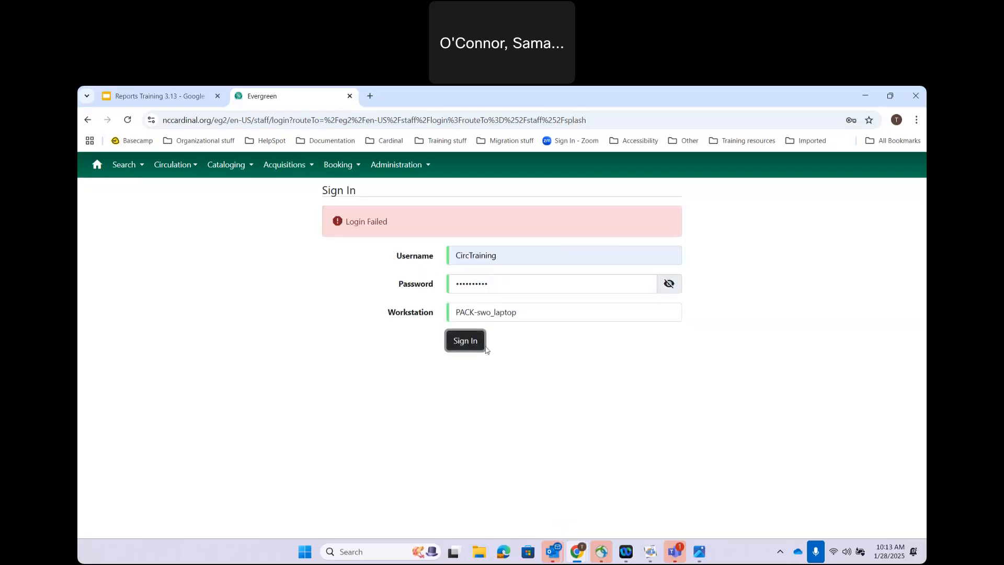
Step: Sign in using a different saved staff login and its saved password
{"action": "left_click", "coordinate": [501, 257]}
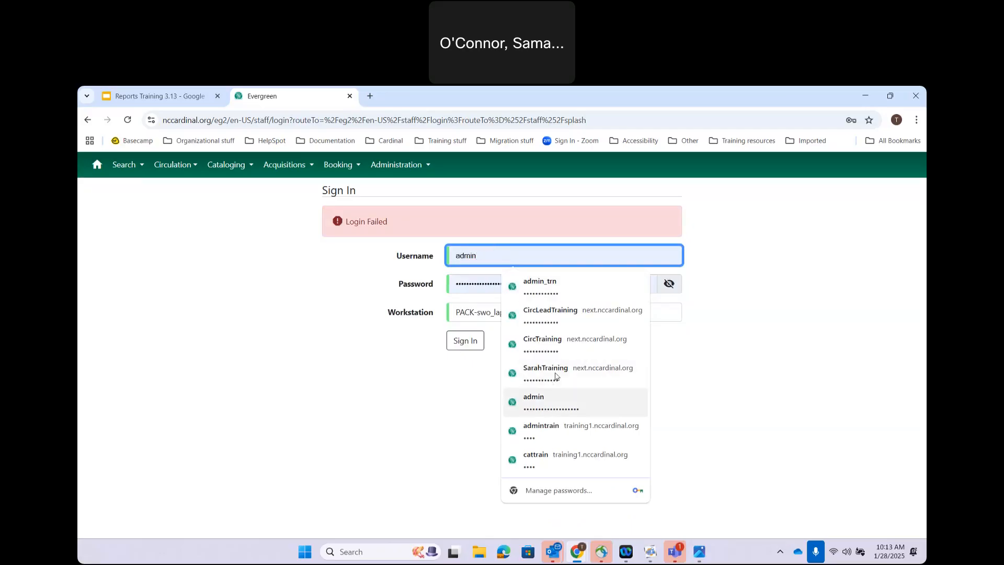
{"action": "left_click", "coordinate": [538, 286]}
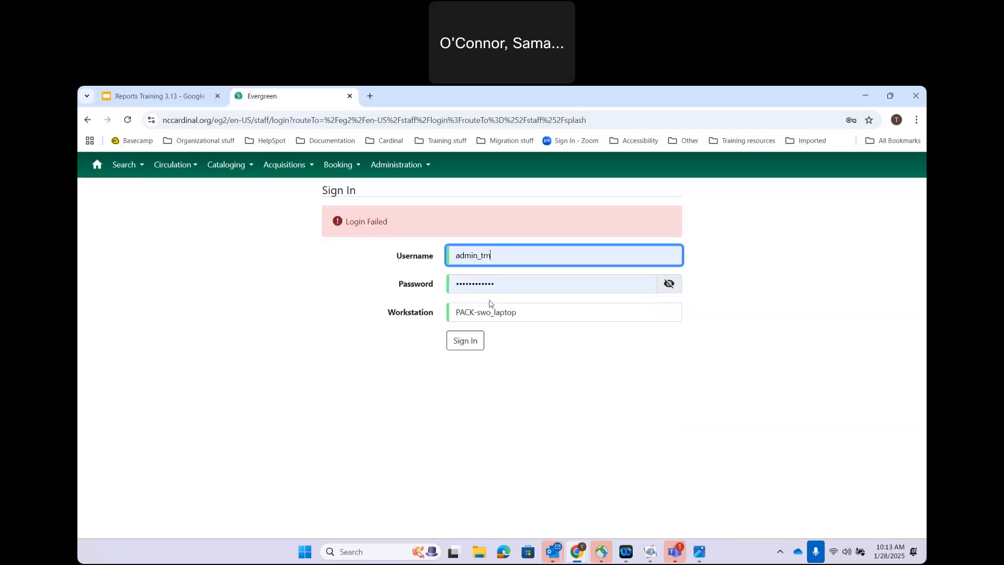
{"action": "left_click", "coordinate": [489, 284]}
{"action": "left_click", "coordinate": [547, 313]}
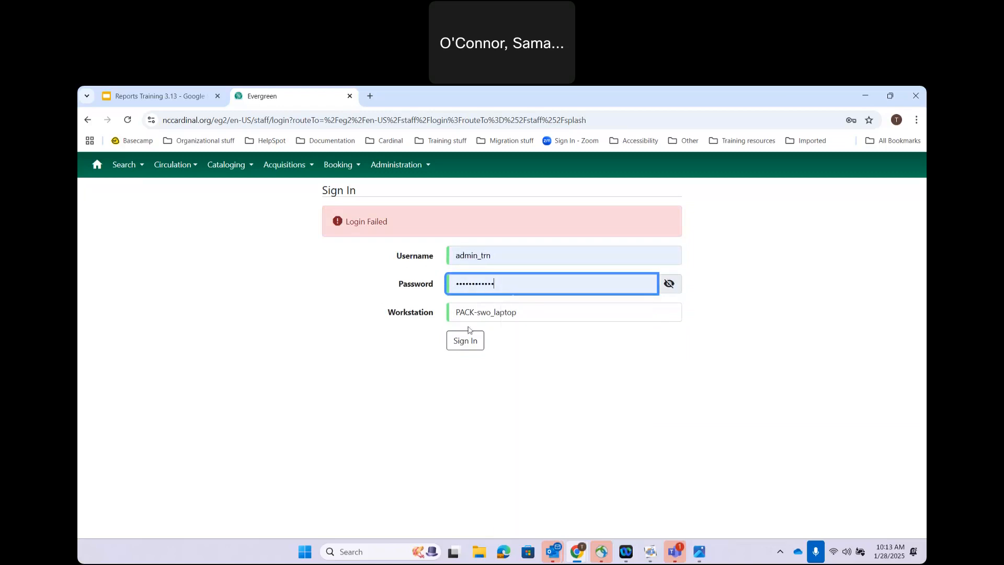
{"action": "left_click", "coordinate": [463, 341]}
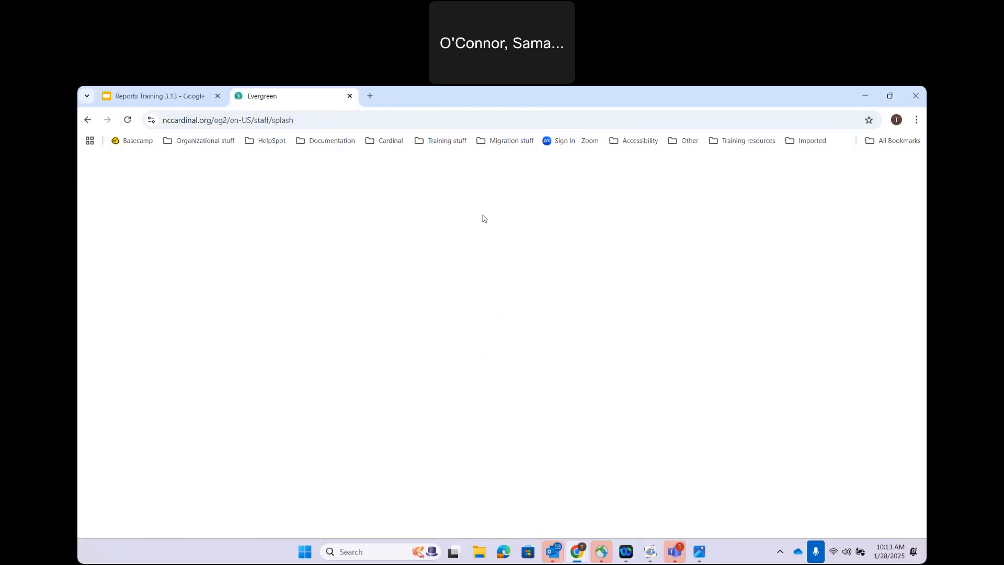
Step: Open the Cardinal Evergreen Staff Client bookmark for the next server in a new tab
{"action": "left_click", "coordinate": [372, 98]}
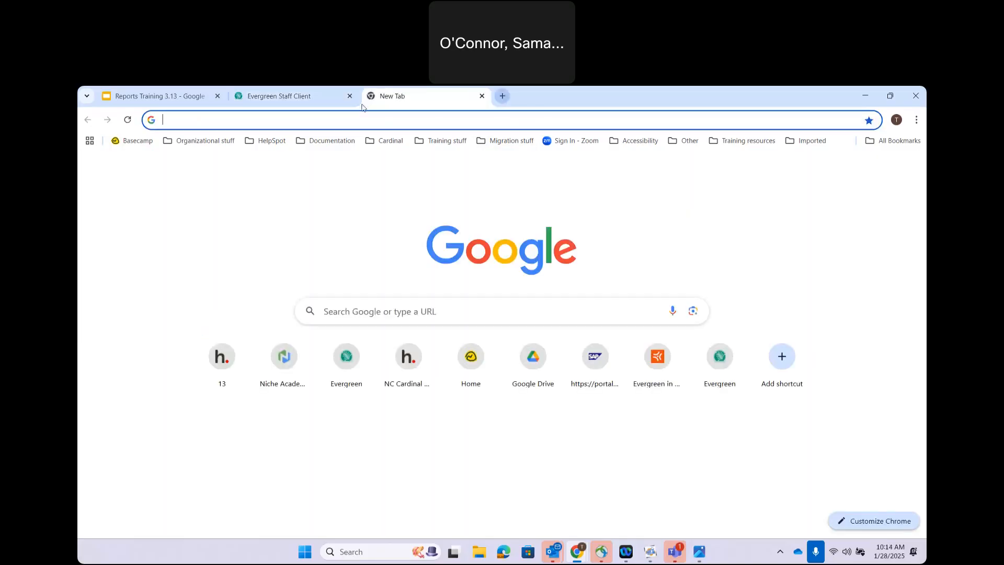
{"action": "left_click", "coordinate": [392, 141]}
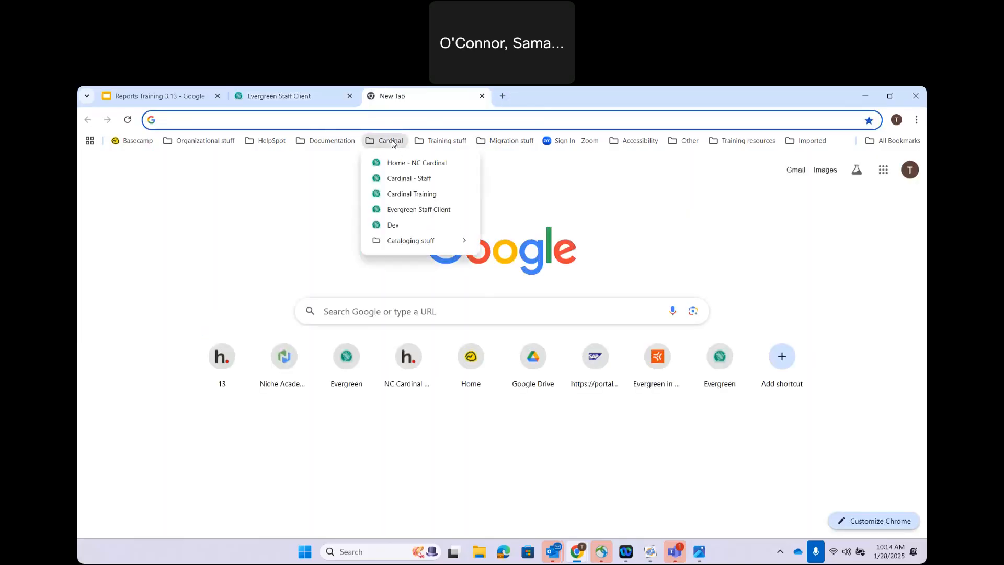
{"action": "left_click", "coordinate": [404, 209]}
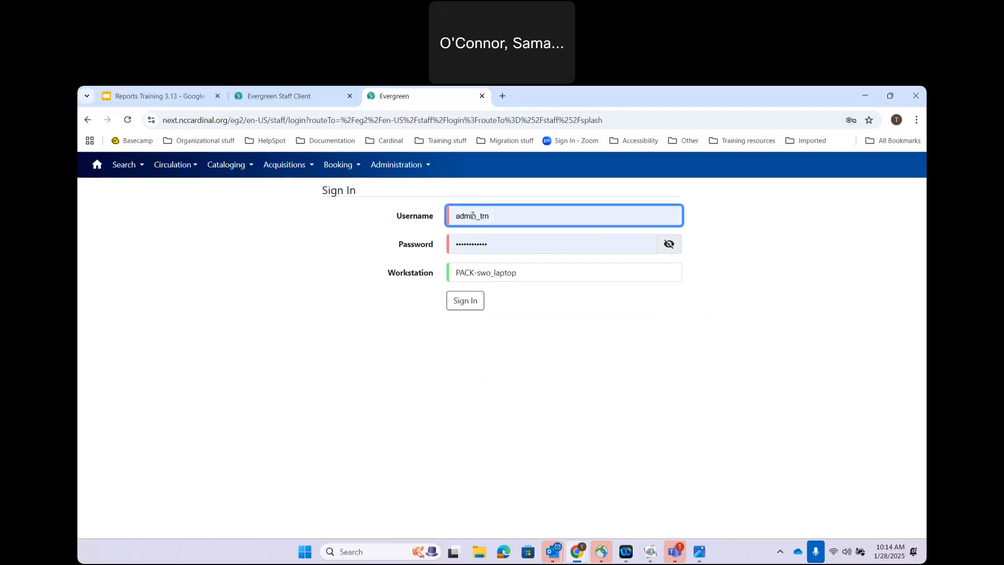
Step: Sign in with the circulation training login and go to Administration > Reports
{"action": "left_click", "coordinate": [522, 215]}
{"action": "left_click", "coordinate": [541, 300]}
{"action": "left_click", "coordinate": [462, 302]}
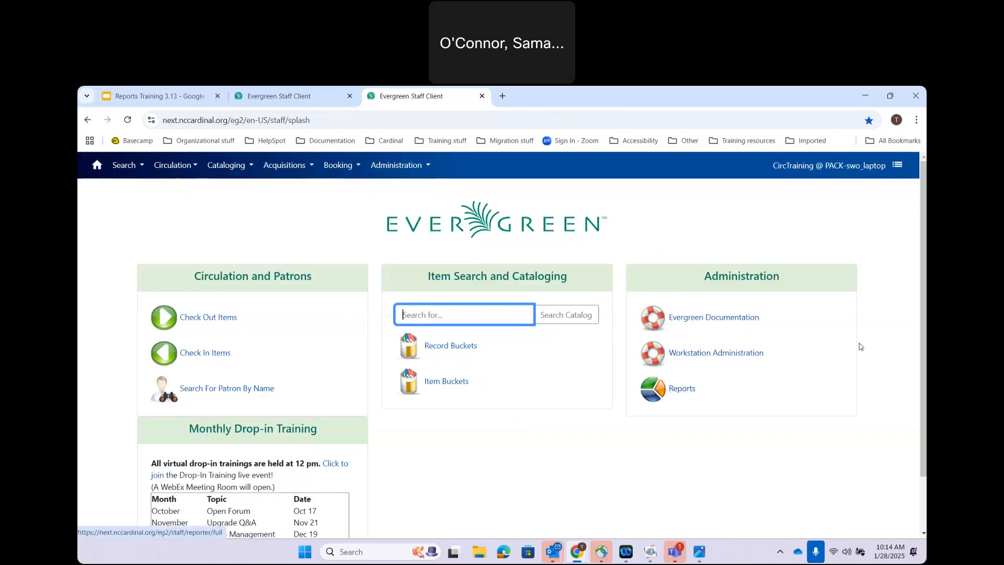
{"action": "left_click", "coordinate": [406, 165]}
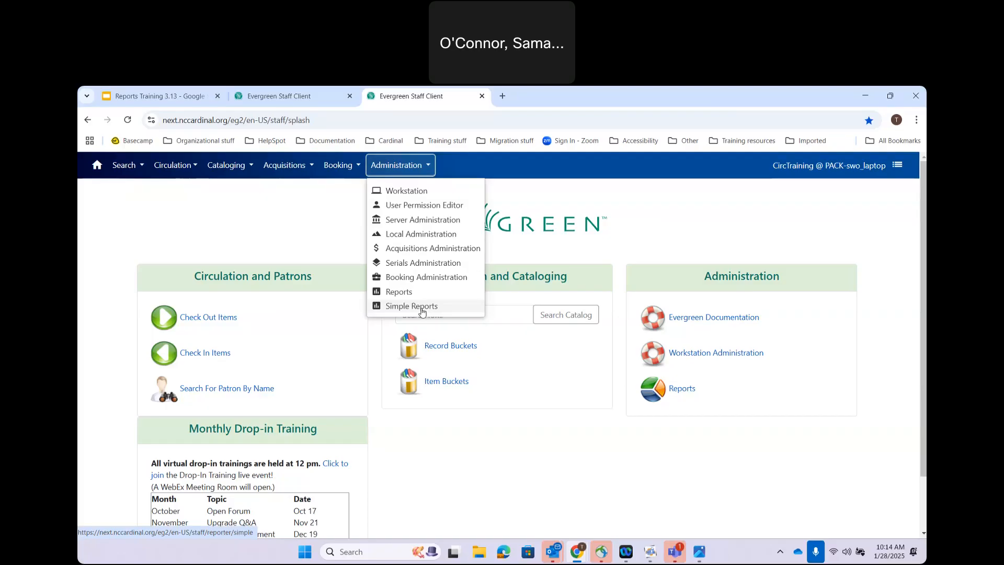
{"action": "left_click", "coordinate": [398, 294]}
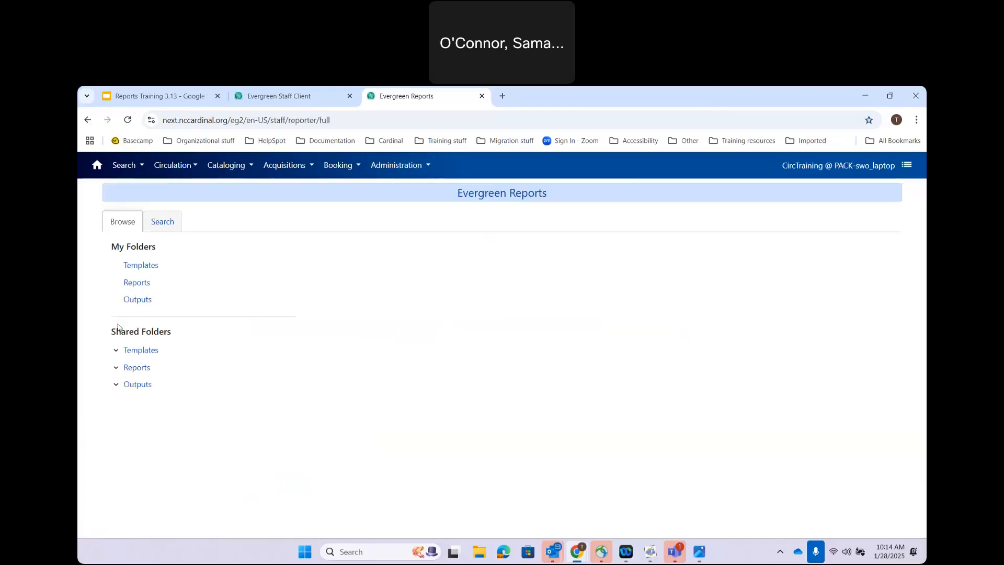
Step: Add a top-level template folder named 'Training' under My Folders and open it
{"action": "left_click", "coordinate": [141, 266]}
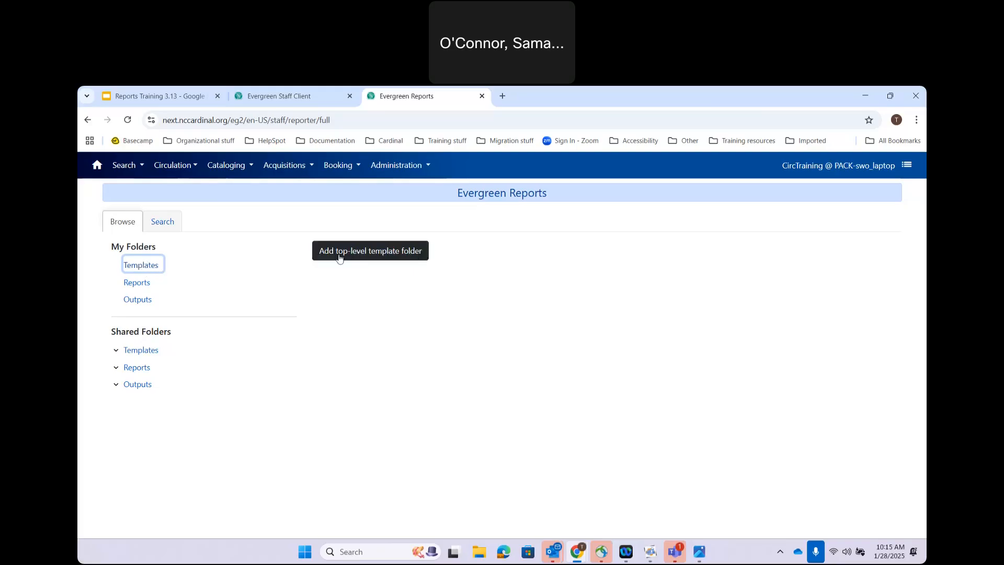
{"action": "left_click", "coordinate": [375, 258]}
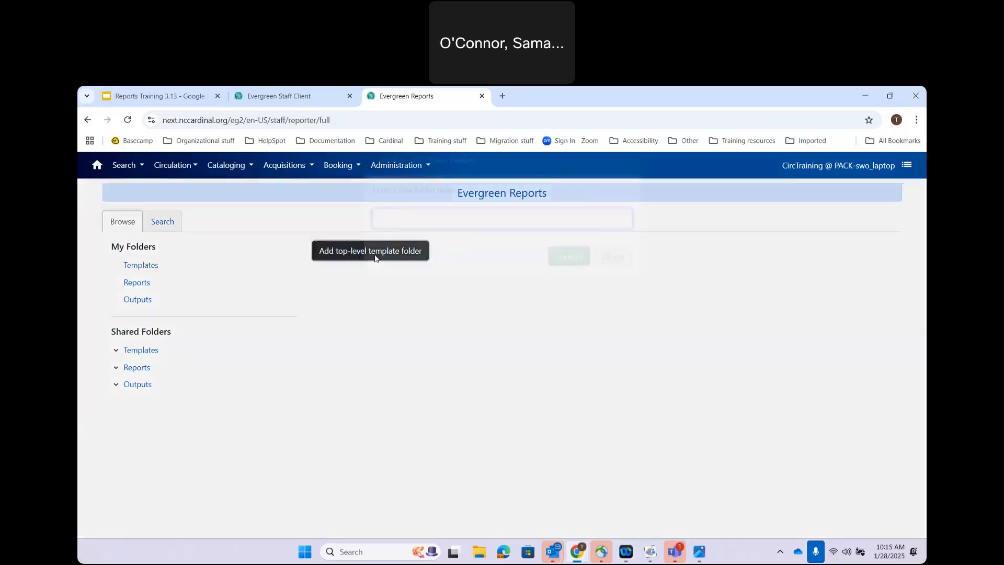
{"action": "type", "text": "Training"}
{"action": "left_click", "coordinate": [581, 289]}
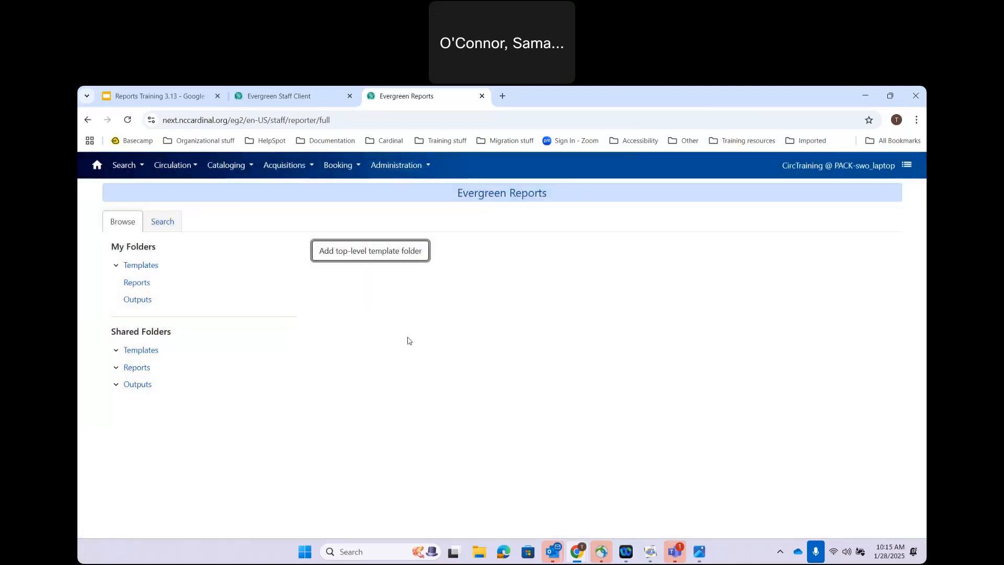
{"action": "left_click", "coordinate": [116, 266]}
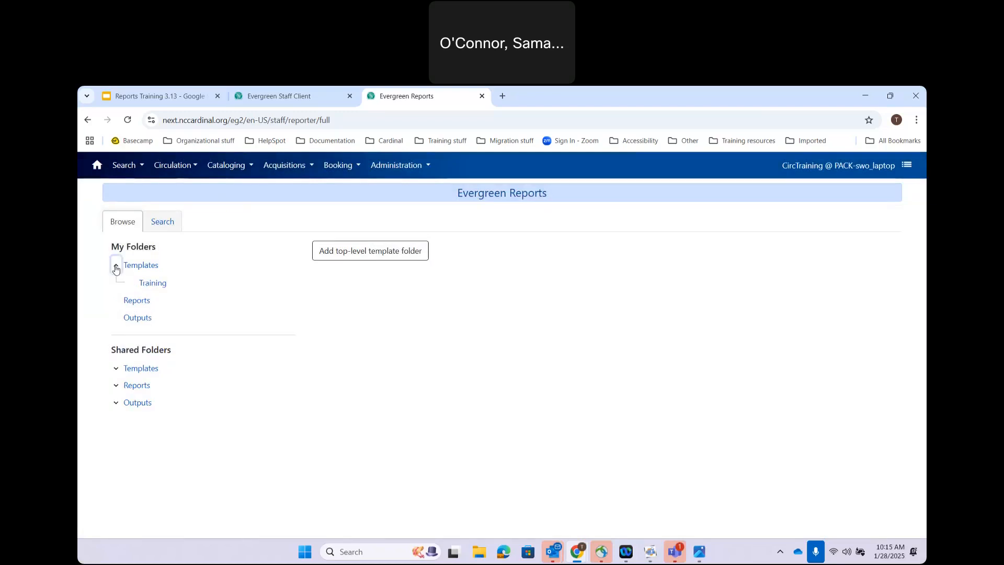
{"action": "left_click", "coordinate": [152, 283]}
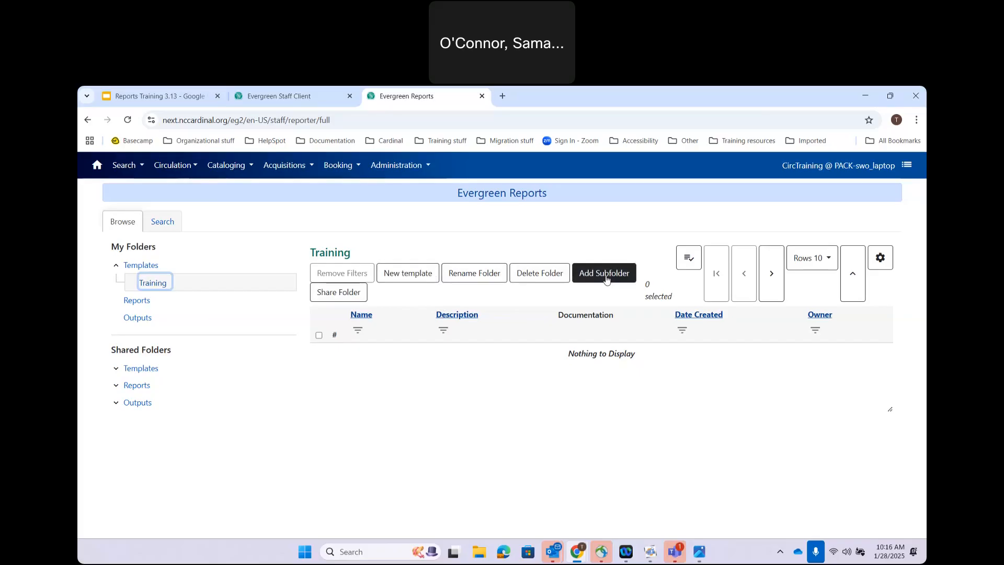
Step: Open Share Folder for the Training templates folder and list the CARDINAL, BUNCOMBE, PACK options
{"action": "left_click", "coordinate": [327, 292]}
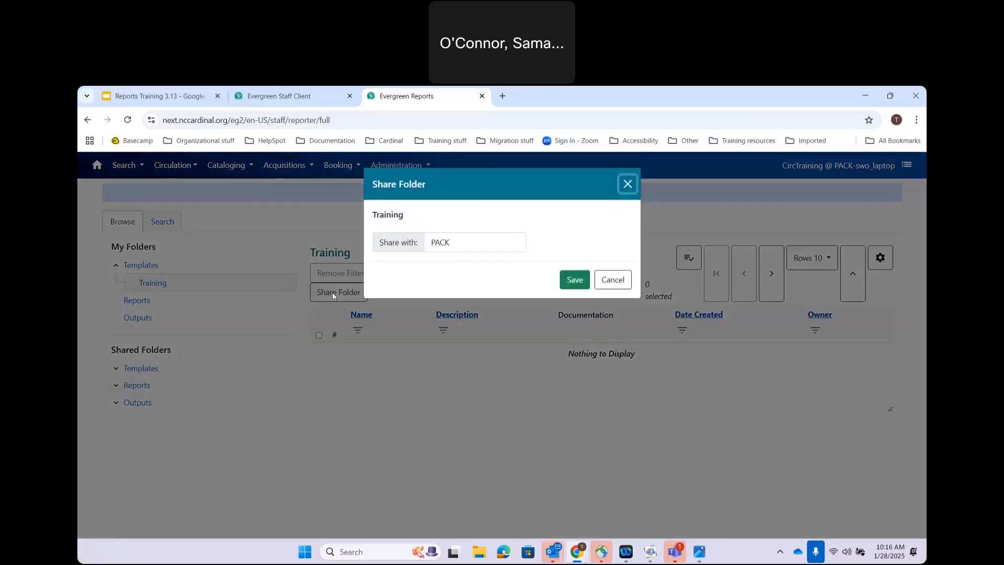
{"action": "left_click", "coordinate": [455, 243]}
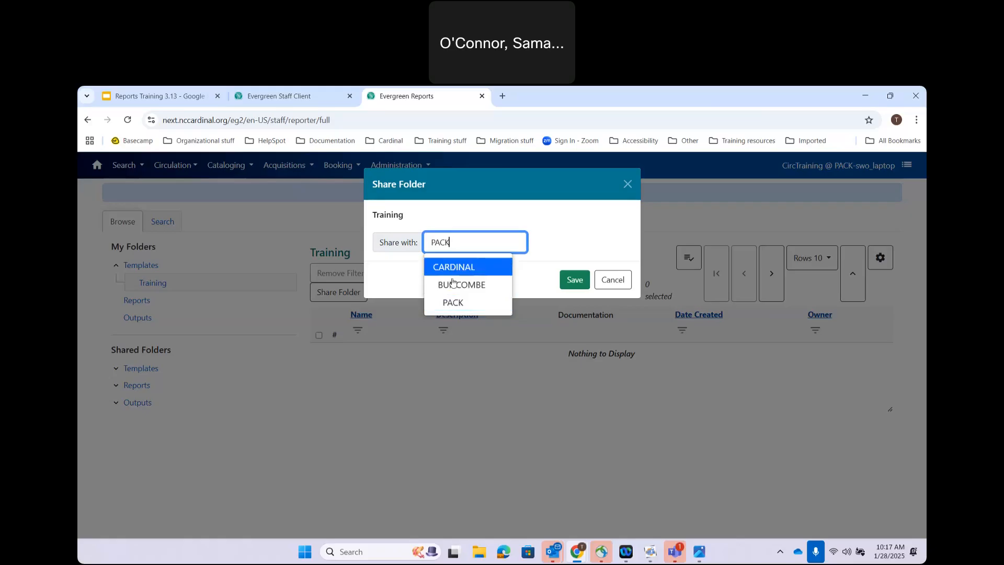
Step: Choose PACK as the sharing level and save the Training folder share
{"action": "left_click", "coordinate": [459, 302]}
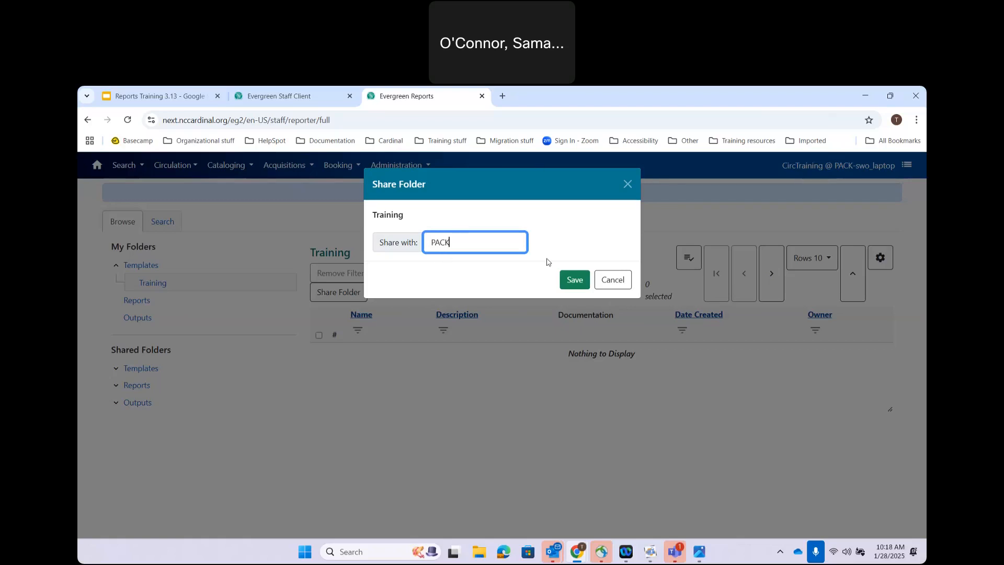
{"action": "left_click", "coordinate": [583, 282]}
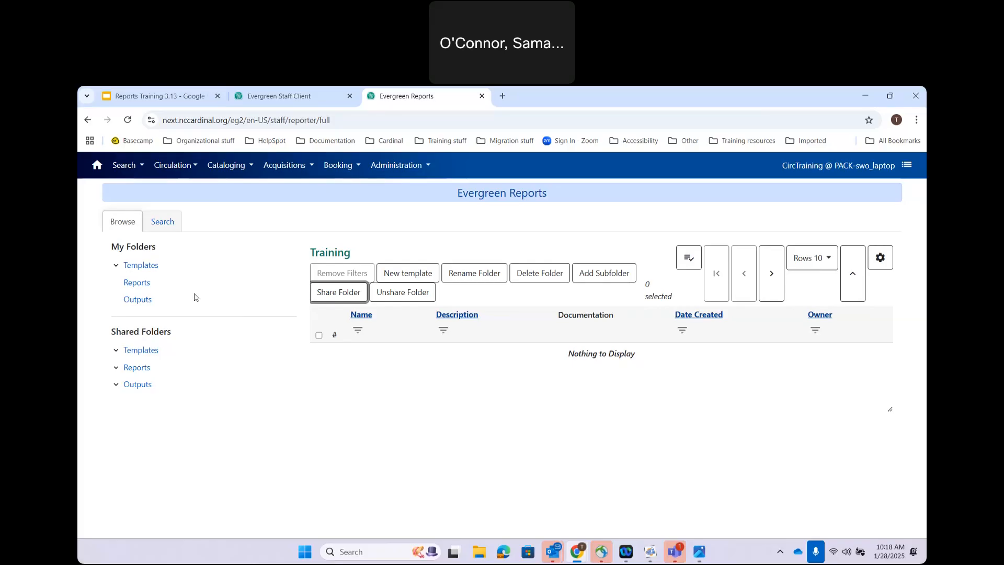
Step: Create a top-level 'Training' report folder under My Folders and open it
{"action": "left_click", "coordinate": [136, 282]}
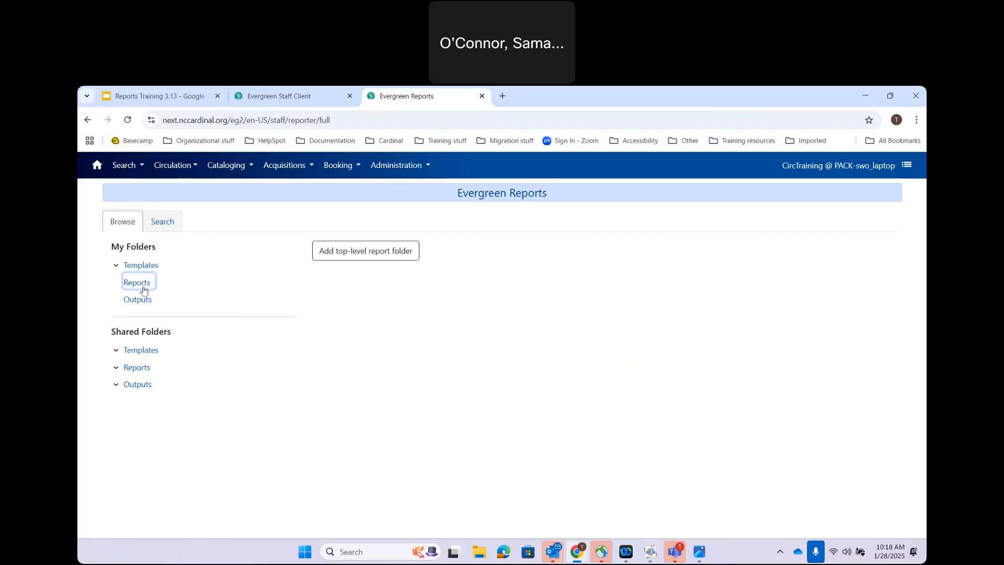
{"action": "left_click", "coordinate": [354, 255]}
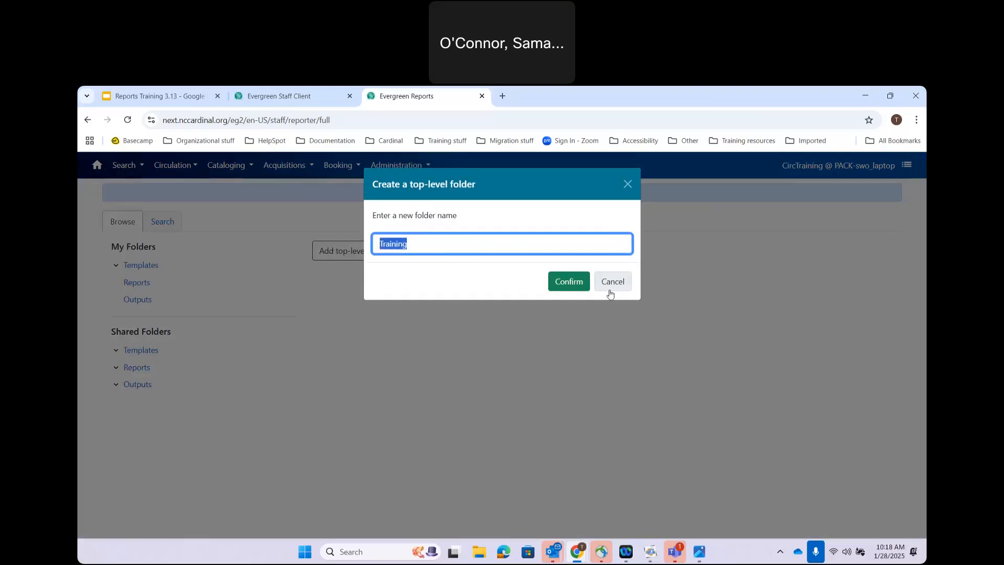
{"action": "left_click", "coordinate": [570, 282]}
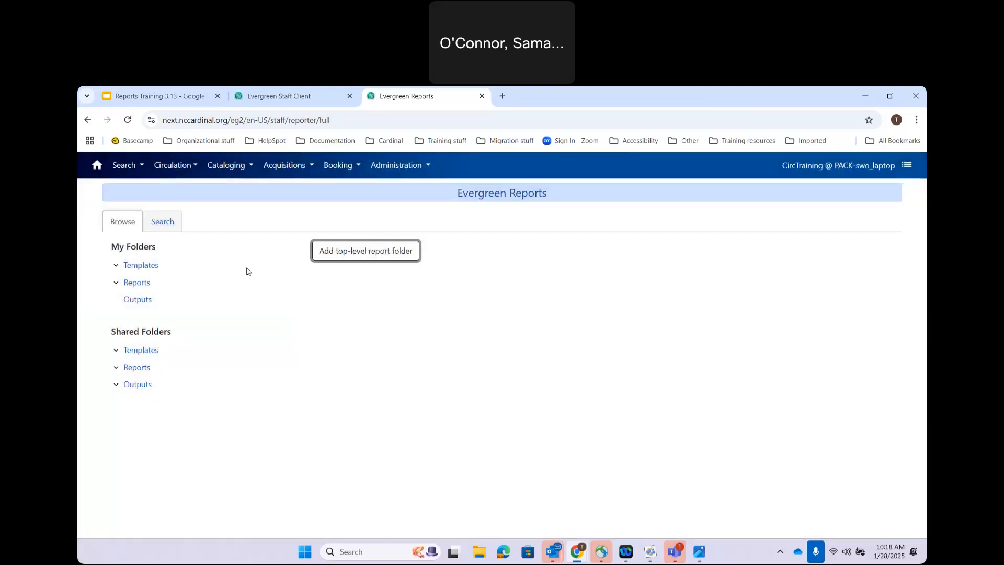
{"action": "left_click", "coordinate": [116, 285]}
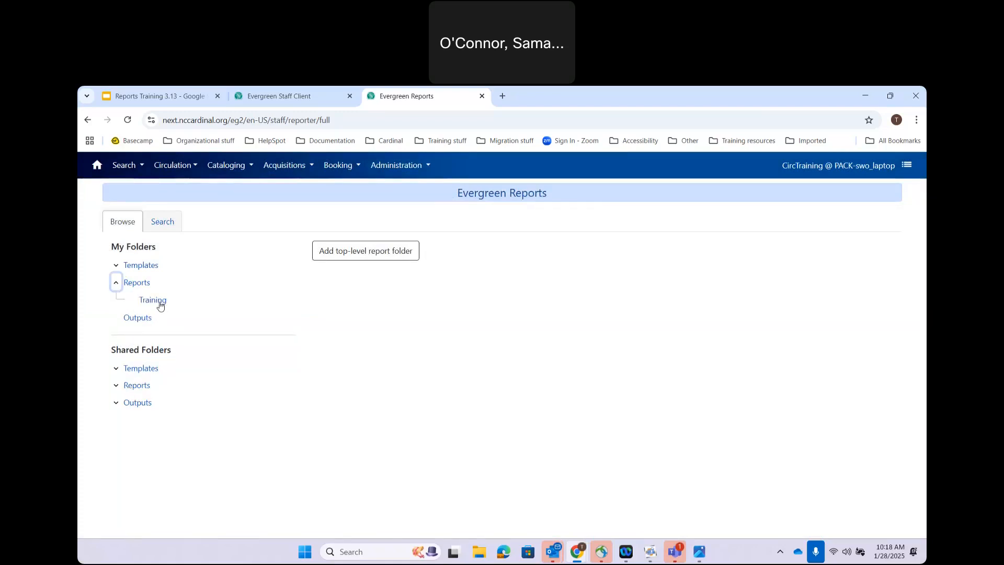
{"action": "left_click", "coordinate": [153, 300]}
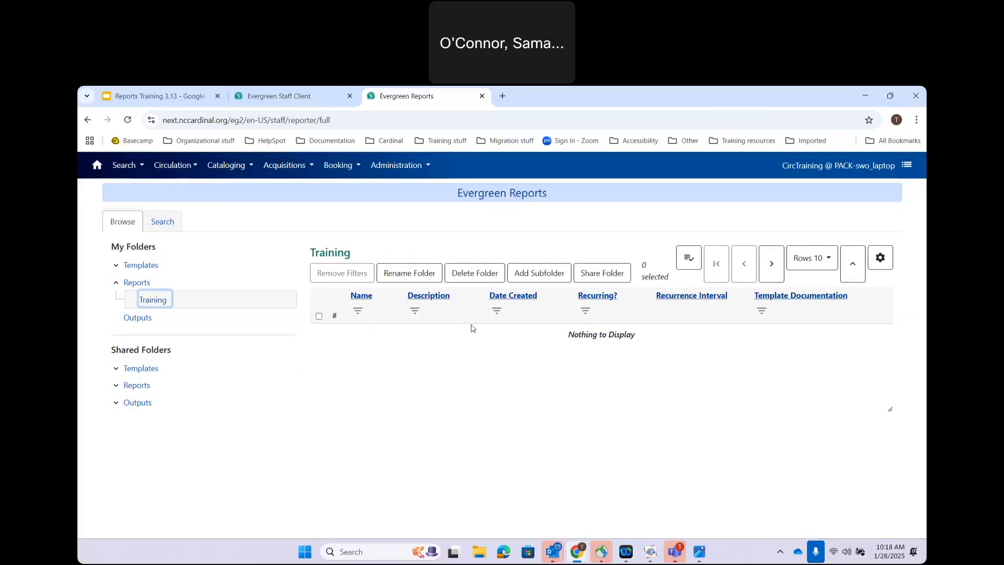
Step: Share the Training report folder with PACK so it lists as Training (PACK)
{"action": "left_click", "coordinate": [597, 272]}
{"action": "left_click", "coordinate": [574, 279]}
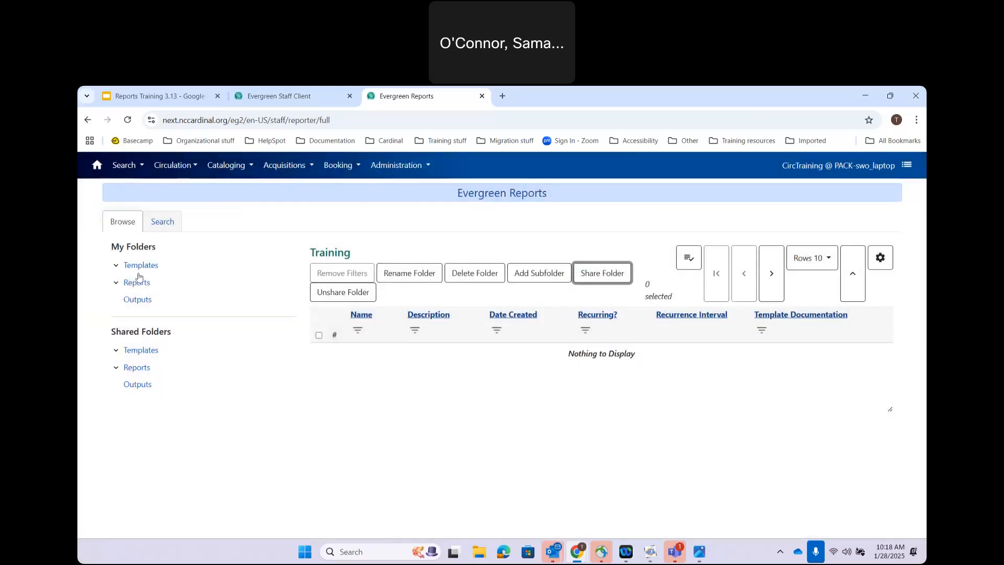
{"action": "left_click", "coordinate": [116, 282]}
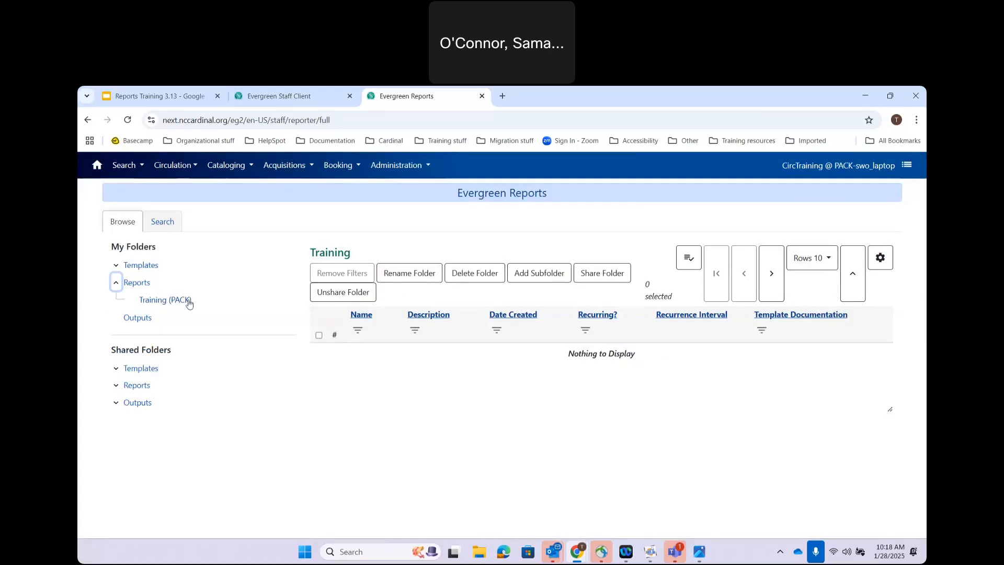
{"action": "left_click", "coordinate": [117, 283]}
{"action": "left_click", "coordinate": [137, 299]}
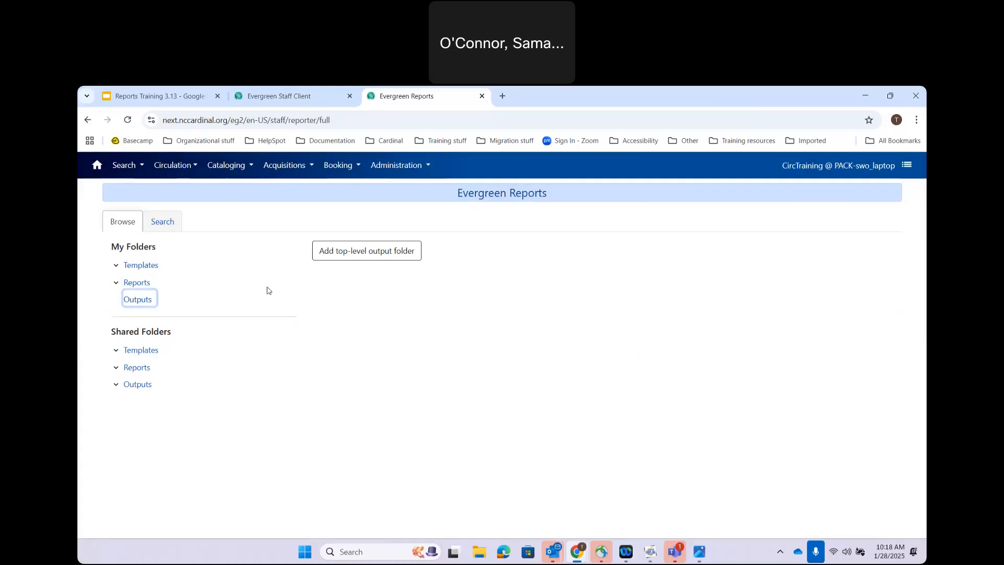
Step: Create a top-level 'Training' output folder under My Folders and open it
{"action": "left_click", "coordinate": [359, 251]}
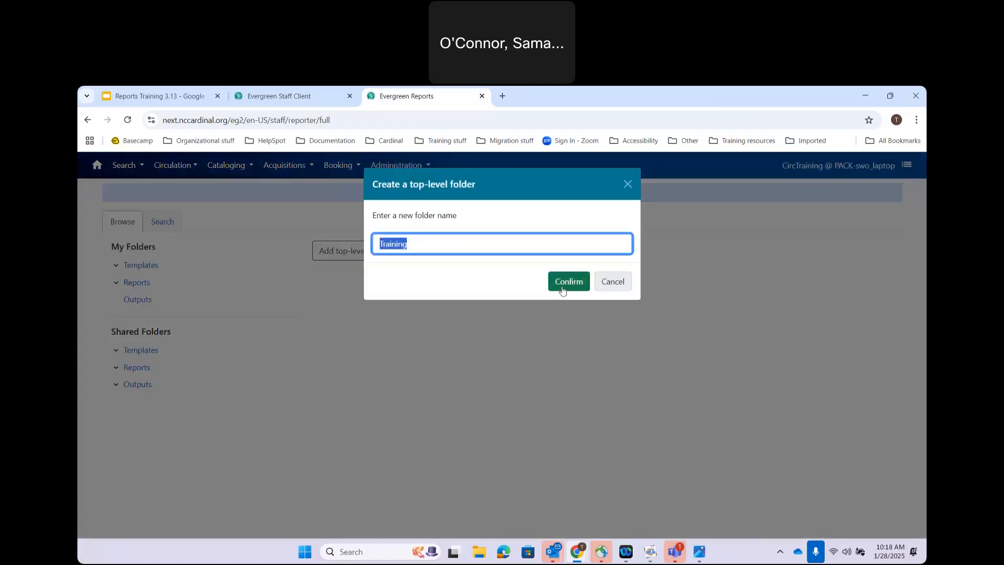
{"action": "left_click", "coordinate": [563, 285]}
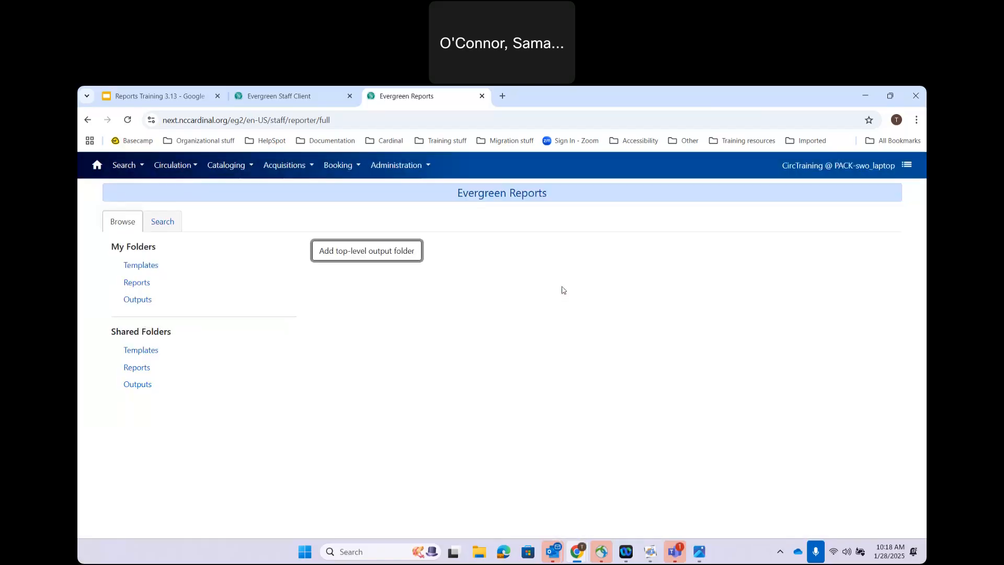
{"action": "left_click", "coordinate": [119, 300]}
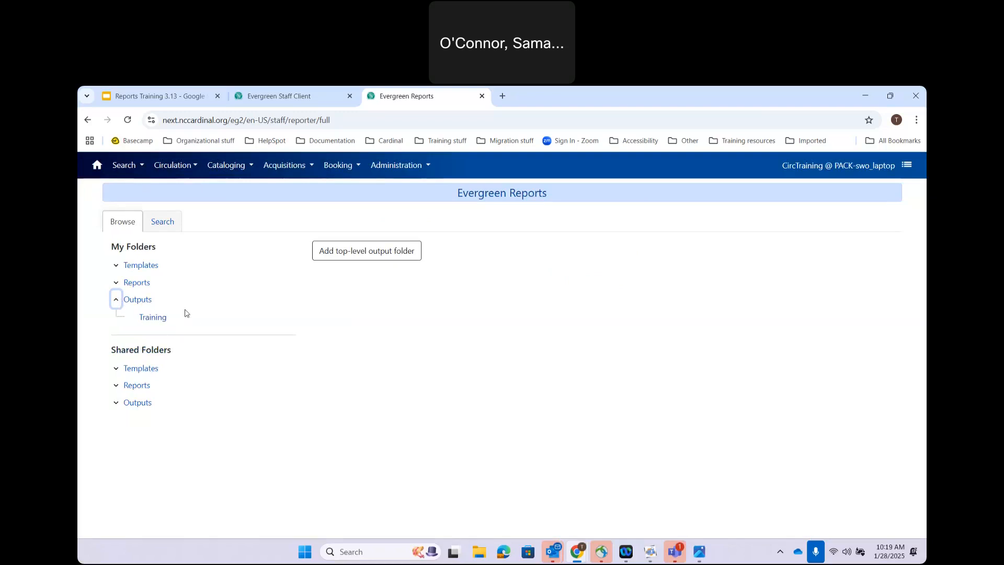
{"action": "left_click", "coordinate": [157, 320]}
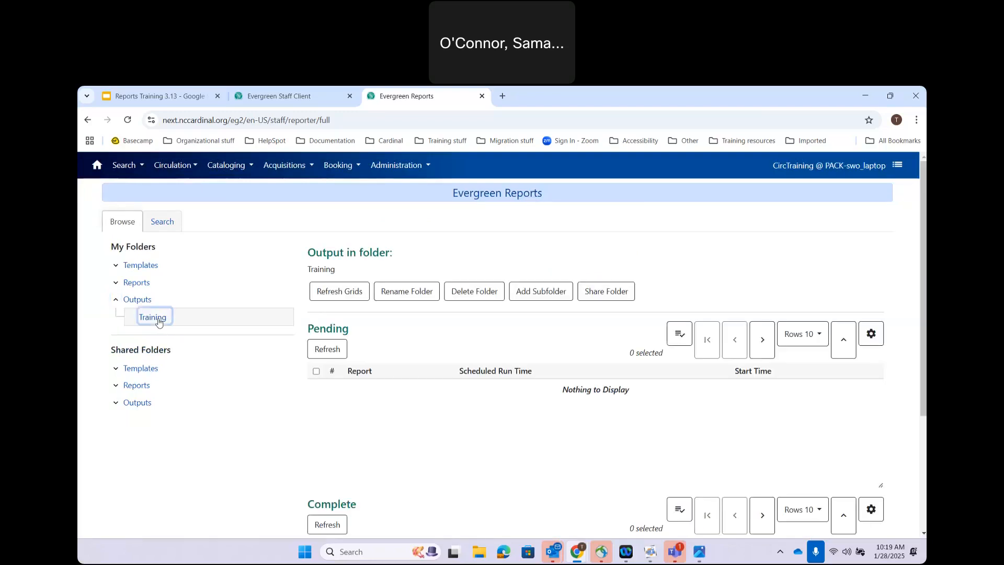
Step: Share the Training output folder with BUNCOMBE
{"action": "left_click", "coordinate": [605, 291]}
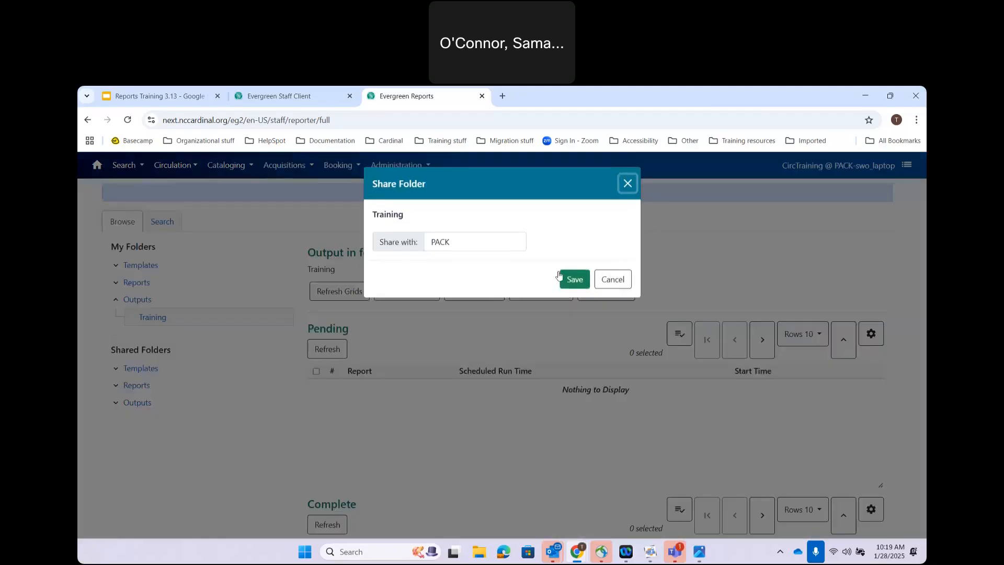
{"action": "left_click", "coordinate": [481, 240]}
{"action": "left_click", "coordinate": [454, 285]}
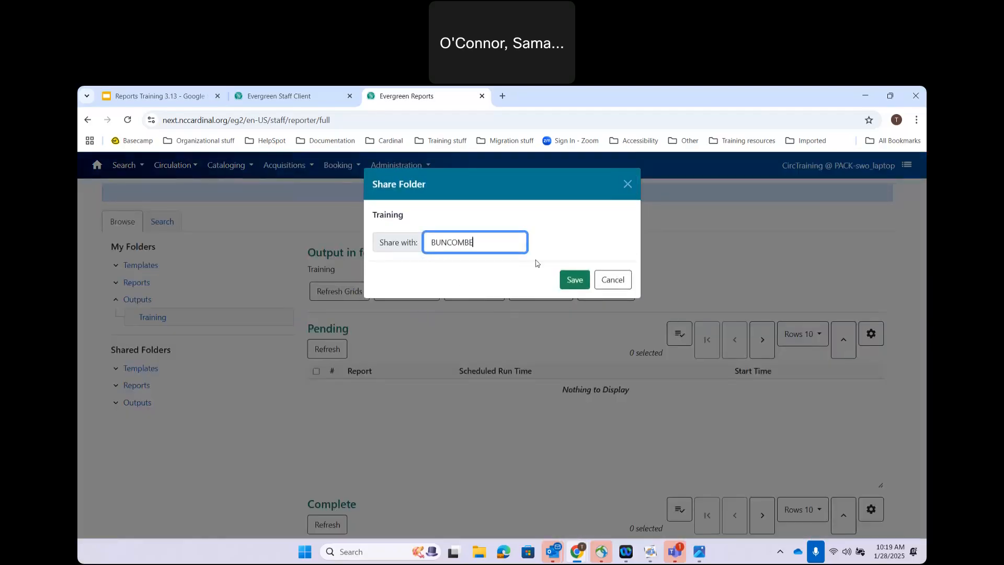
{"action": "left_click", "coordinate": [572, 279]}
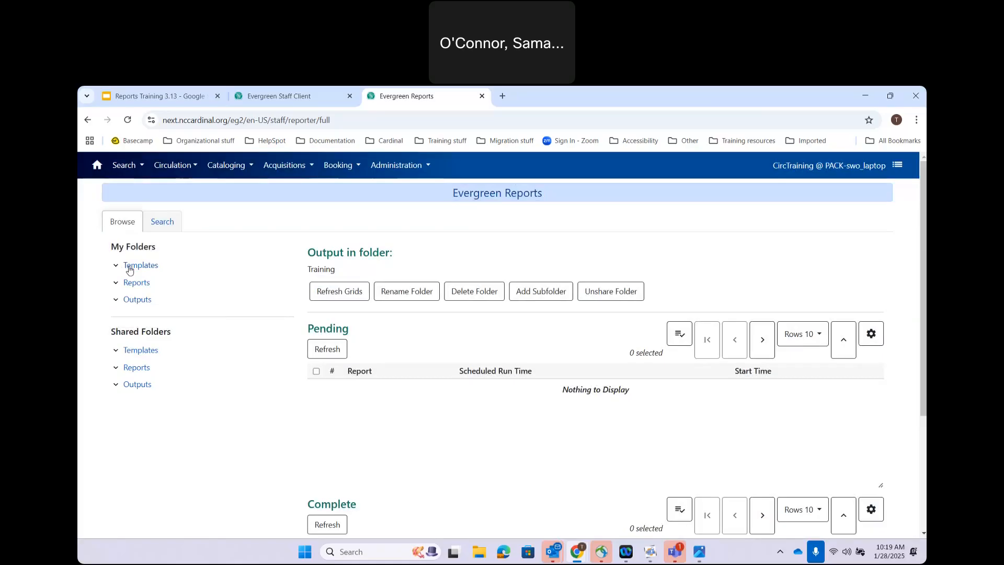
{"action": "left_click", "coordinate": [275, 95]}
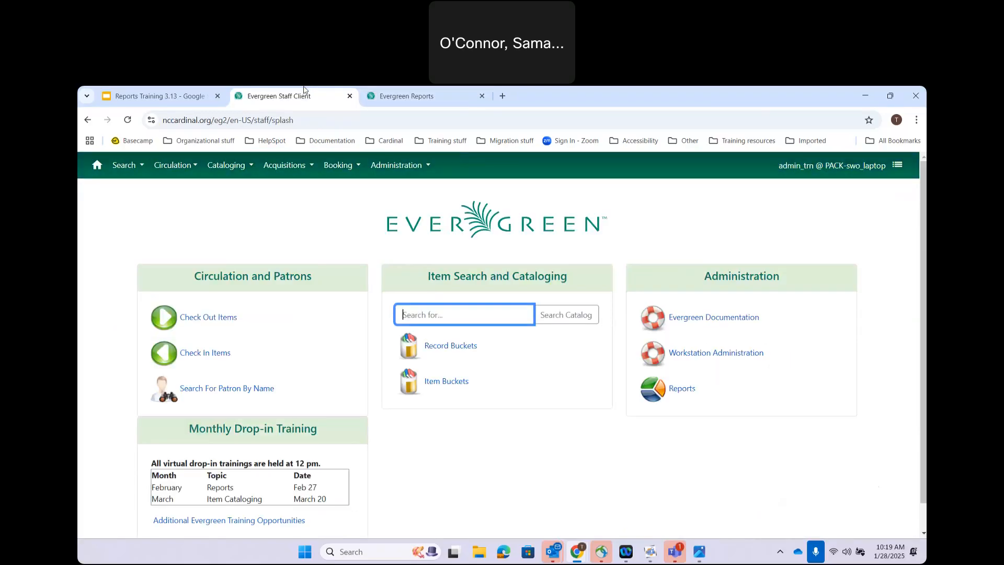
Step: View the Initial setup slide in Google Slides, then return to the Evergreen Reports tab
{"action": "left_click", "coordinate": [165, 96]}
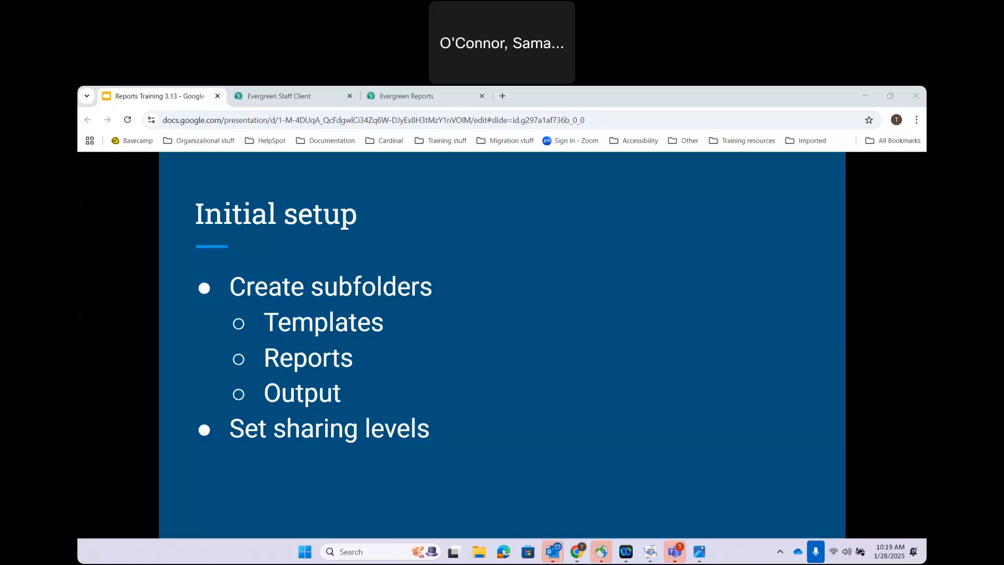
{"action": "right_click", "coordinate": [384, 96]}
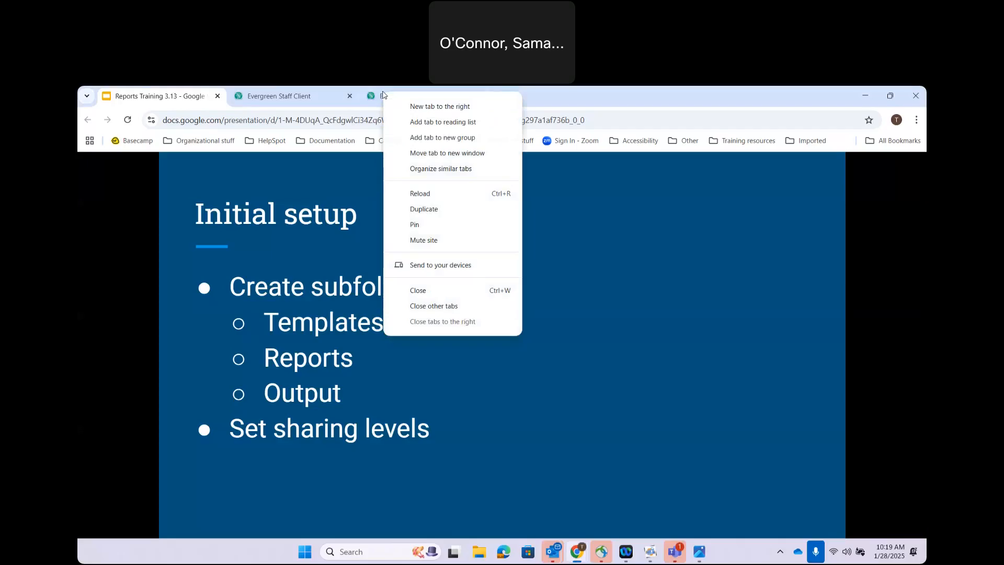
{"action": "left_click", "coordinate": [384, 96]}
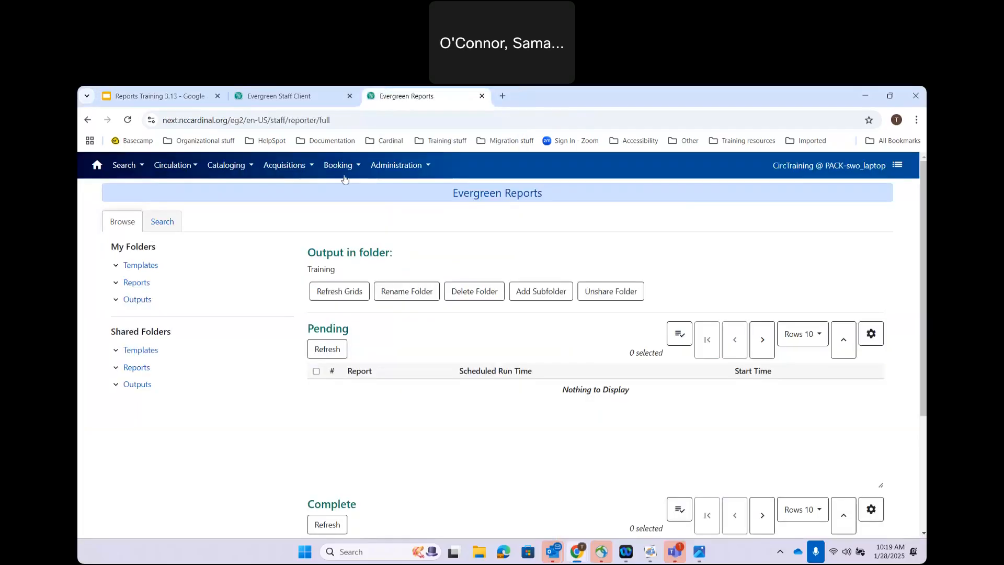
Step: Open the Training (PACK) templates folder and stop sharing it
{"action": "left_click", "coordinate": [116, 265]}
{"action": "left_click", "coordinate": [158, 283]}
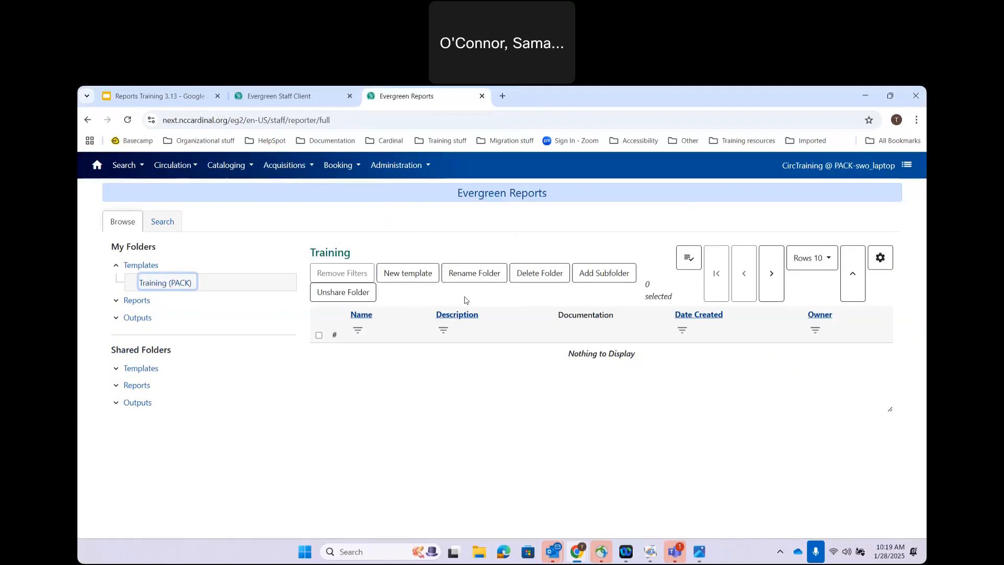
{"action": "left_click", "coordinate": [409, 274]}
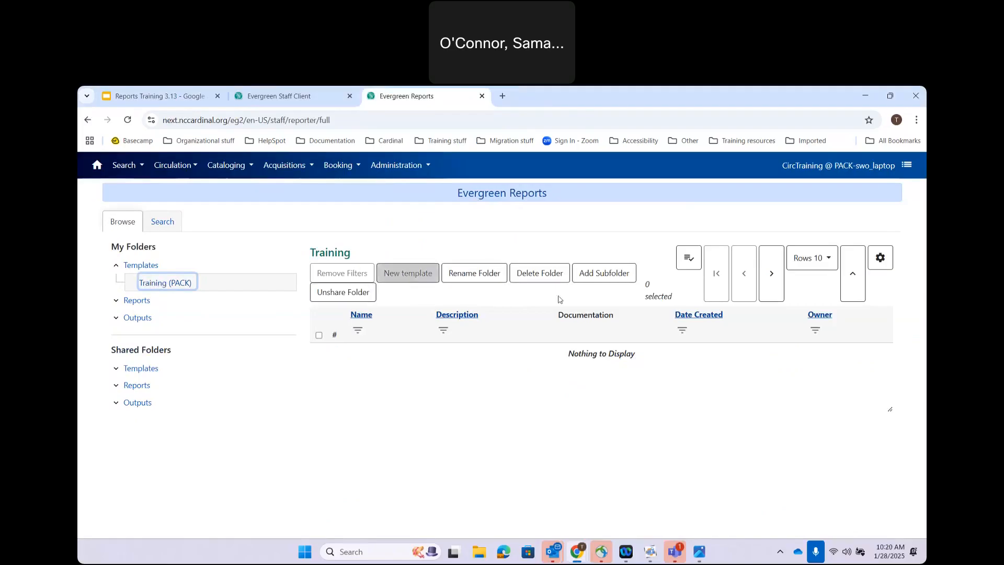
{"action": "left_click", "coordinate": [341, 293]}
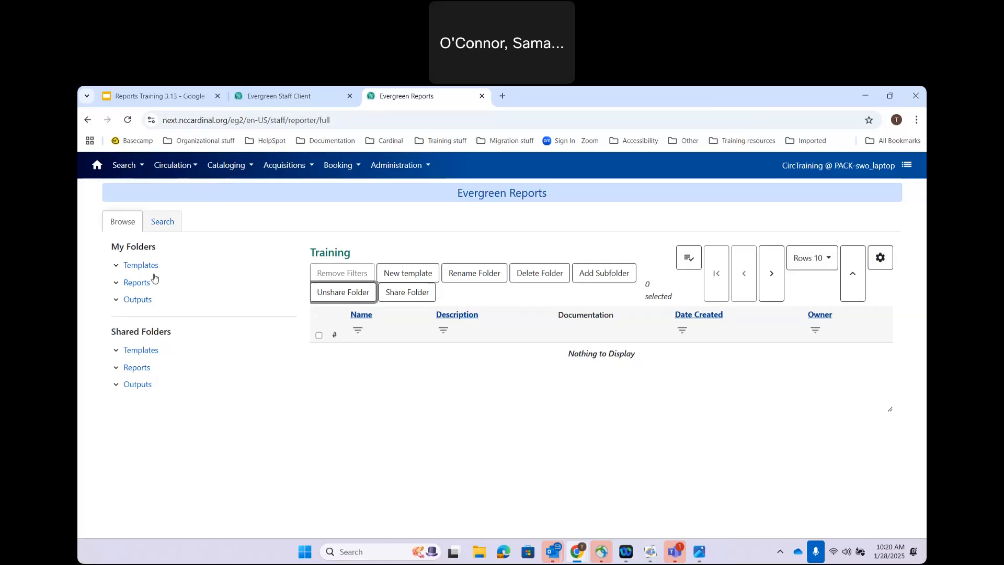
{"action": "left_click", "coordinate": [117, 267]}
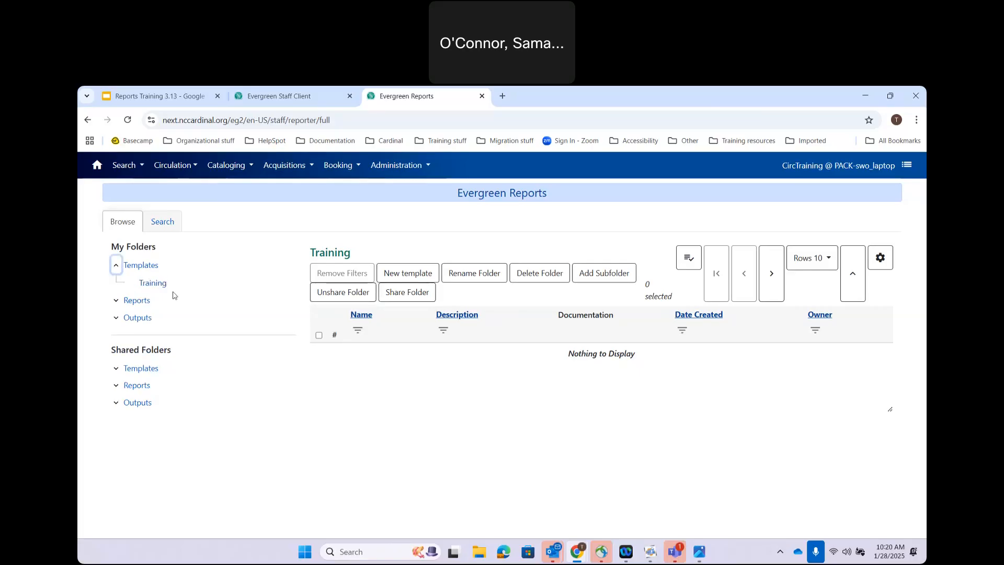
Step: Share the Training templates folder with CARDINAL and reopen it as Training (CARDINAL)
{"action": "left_click", "coordinate": [414, 295]}
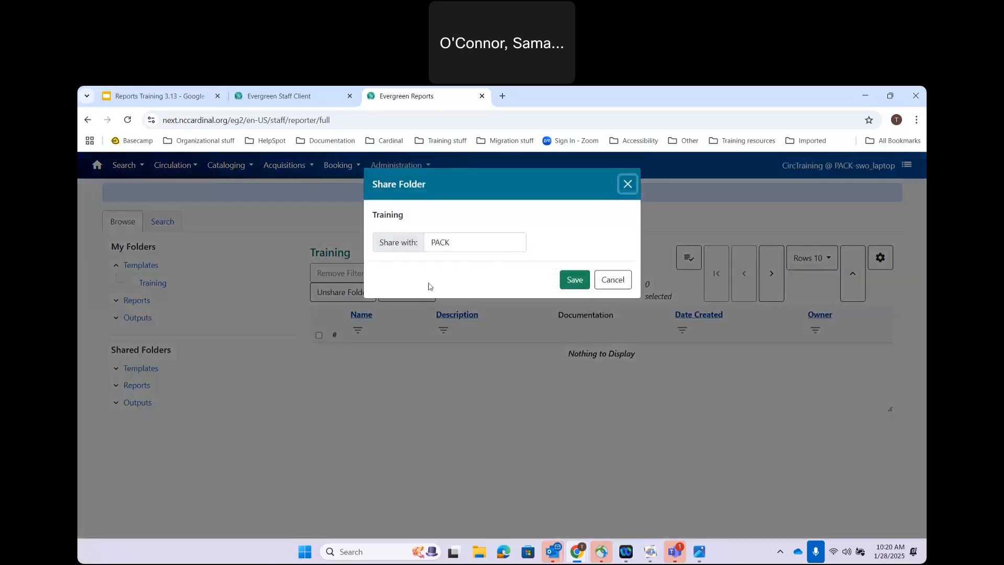
{"action": "left_click", "coordinate": [481, 236]}
{"action": "left_click", "coordinate": [452, 273]}
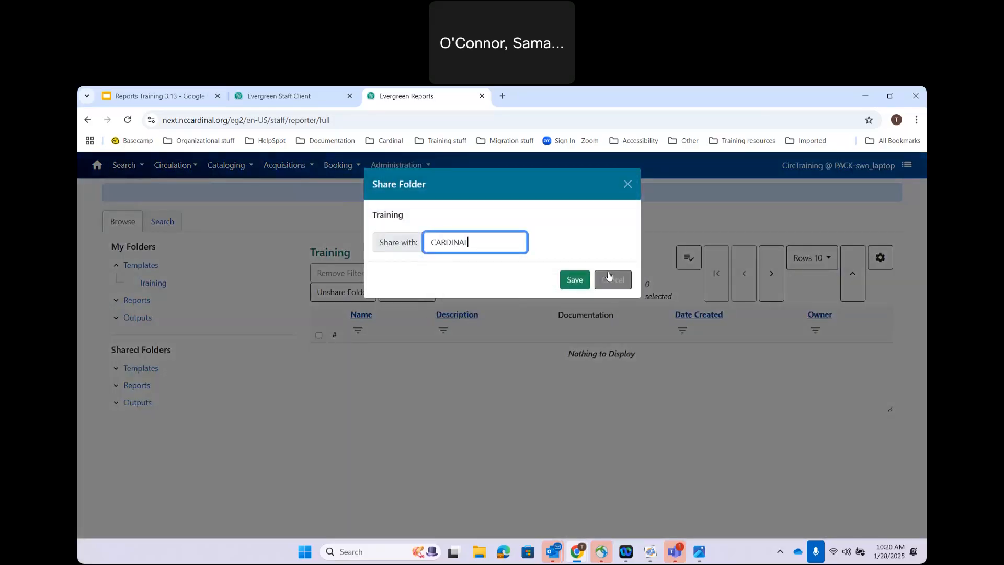
{"action": "left_click", "coordinate": [574, 281]}
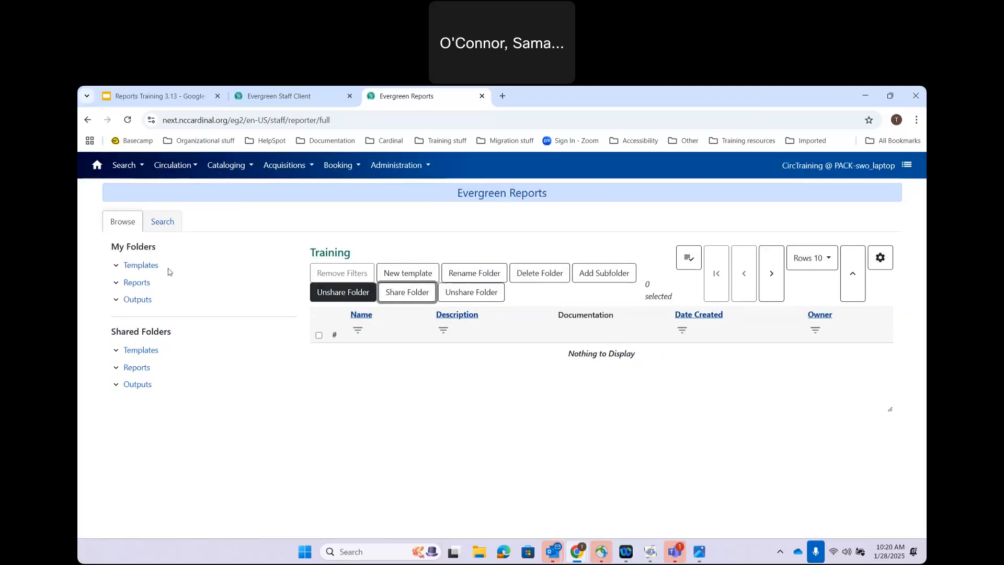
{"action": "left_click", "coordinate": [134, 284]}
{"action": "left_click", "coordinate": [129, 265]}
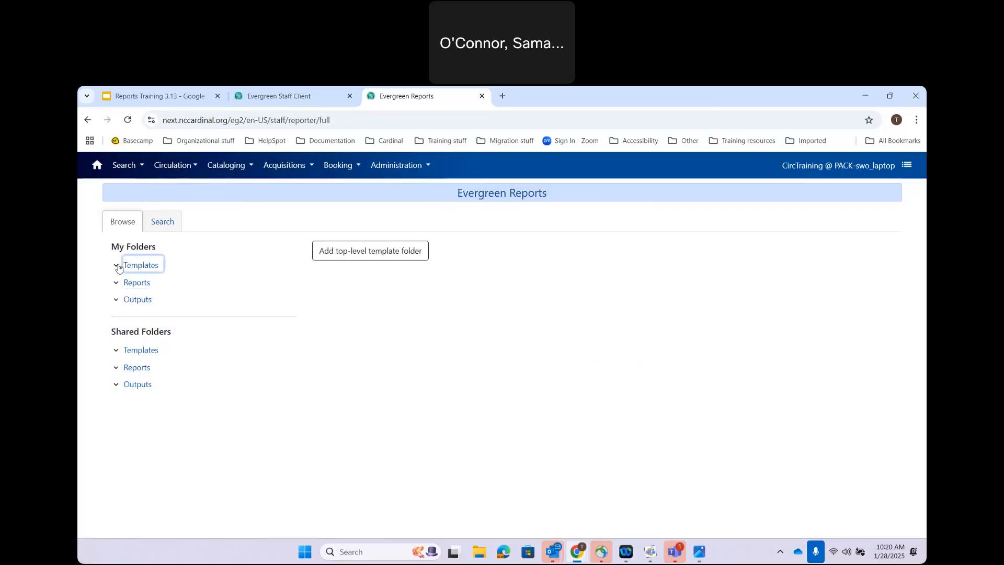
{"action": "left_click", "coordinate": [117, 267]}
{"action": "left_click", "coordinate": [163, 287]}
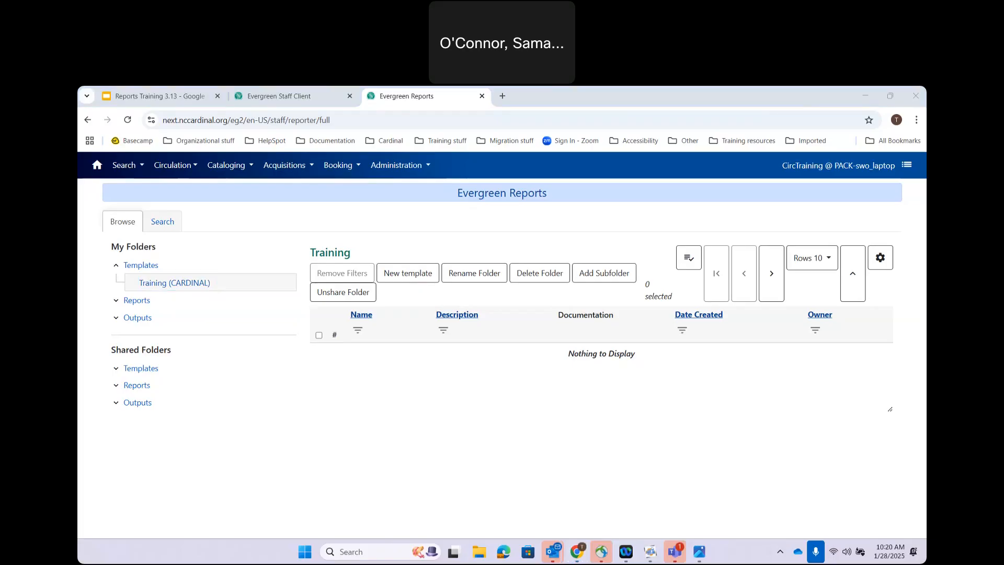
Step: Advance the training slides to Knowledge Book and open its Appendix F: Shared Reports link
{"action": "left_click", "coordinate": [156, 96]}
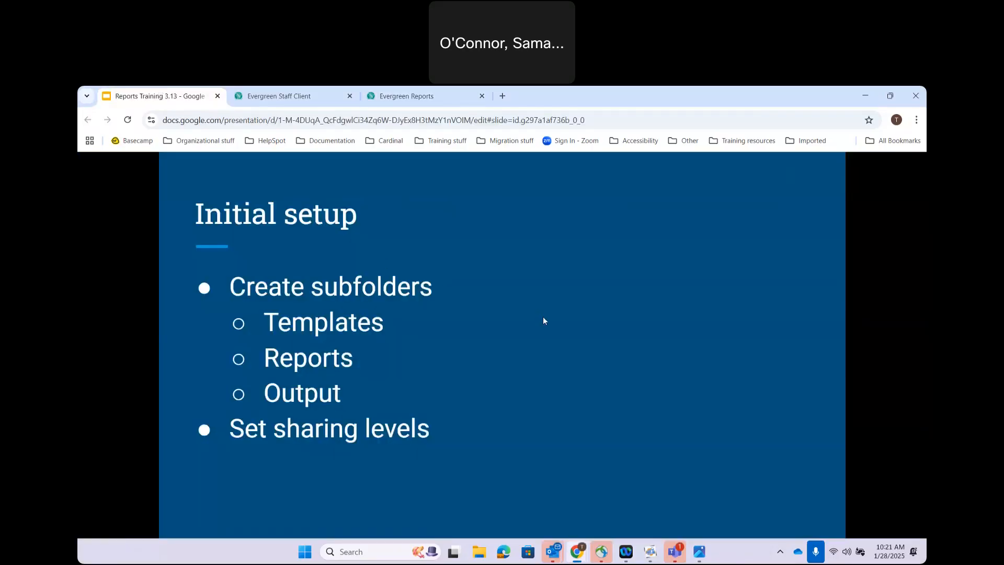
{"action": "key", "text": "Right"}
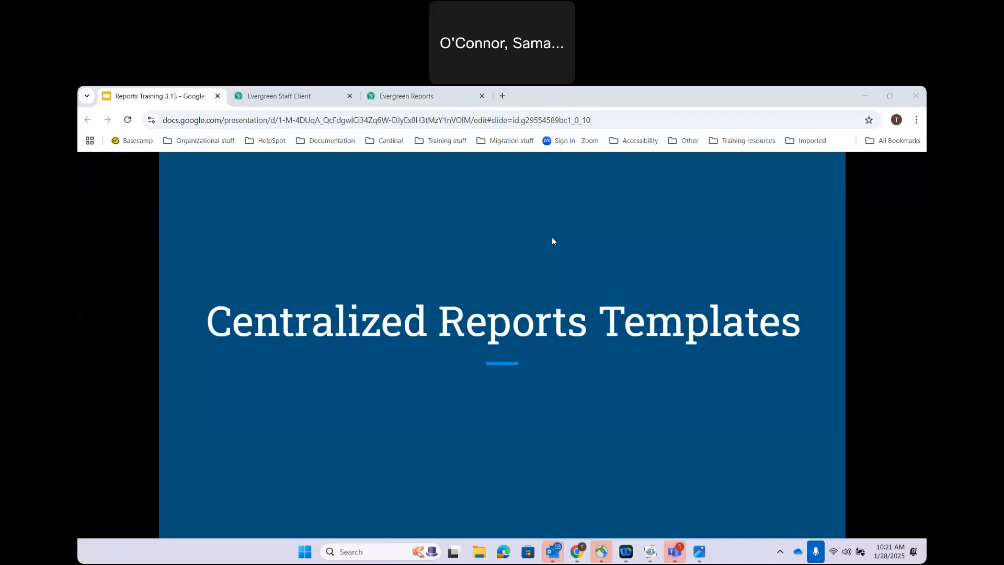
{"action": "key", "text": "Right"}
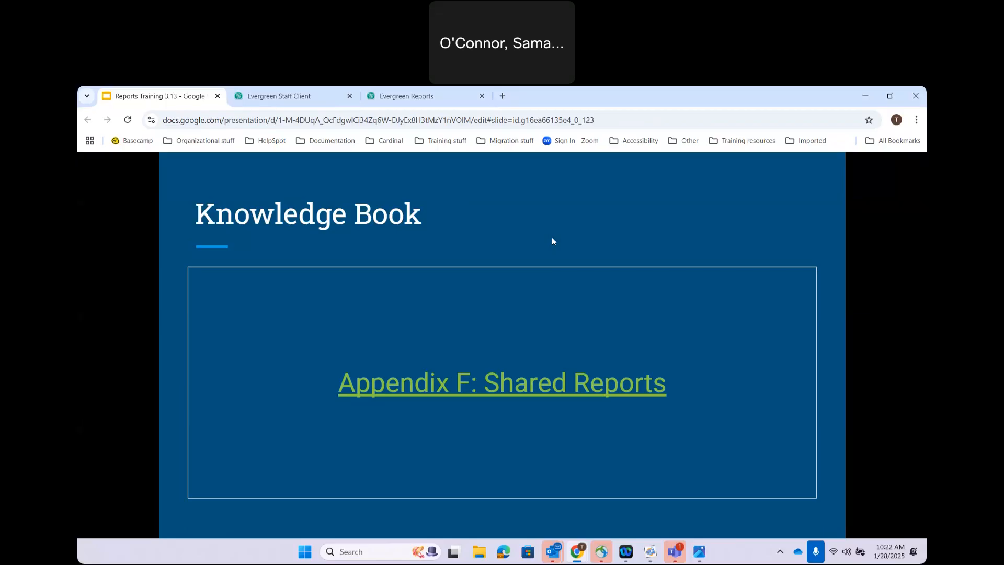
{"action": "left_click", "coordinate": [432, 388]}
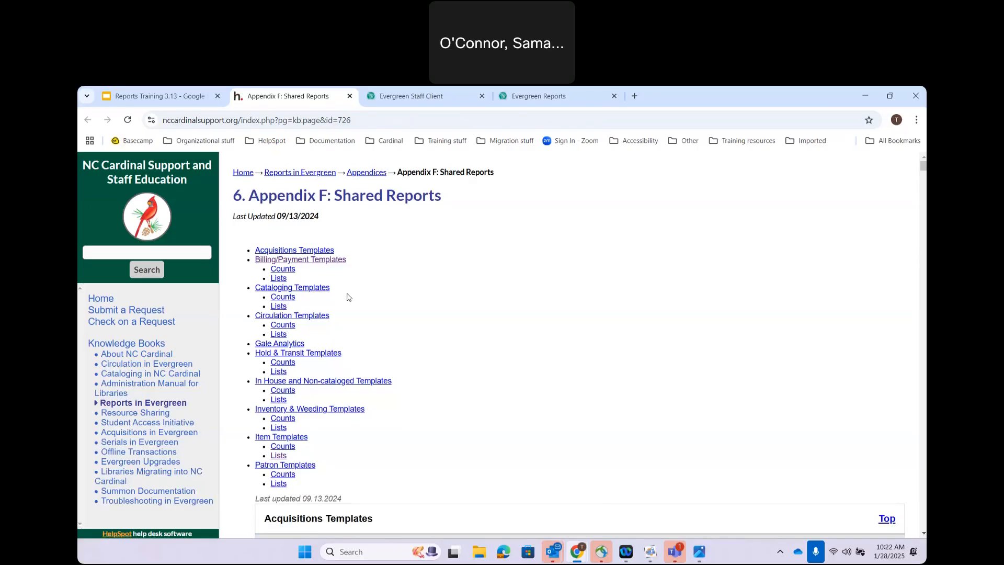
Step: Jump to the Circulation Templates - Counts table on the Appendix F page
{"action": "left_click", "coordinate": [283, 326]}
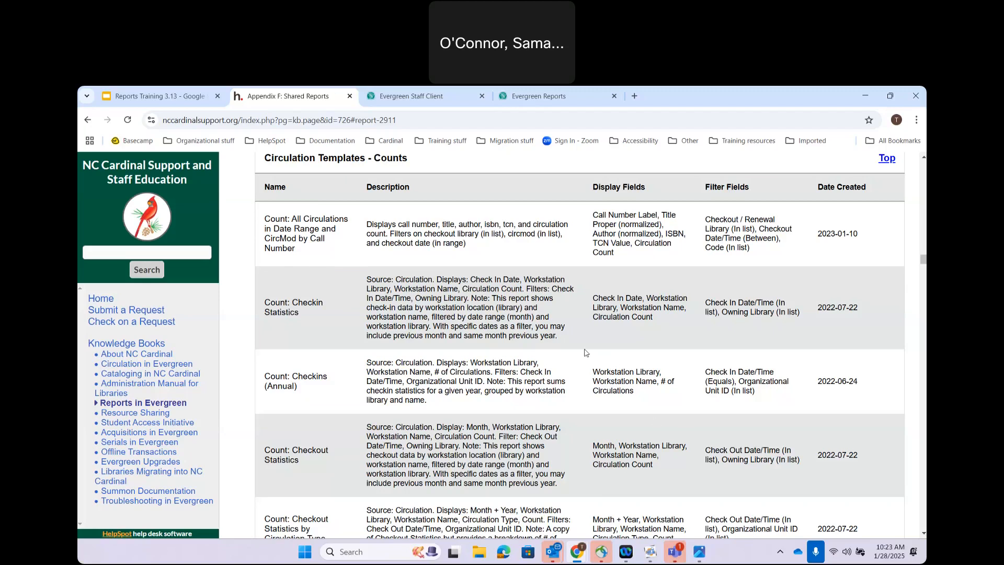
Step: Find 'call number' on the Appendix F page, step through three matches, then return to Evergreen
{"action": "key", "text": "ctrl+f"}
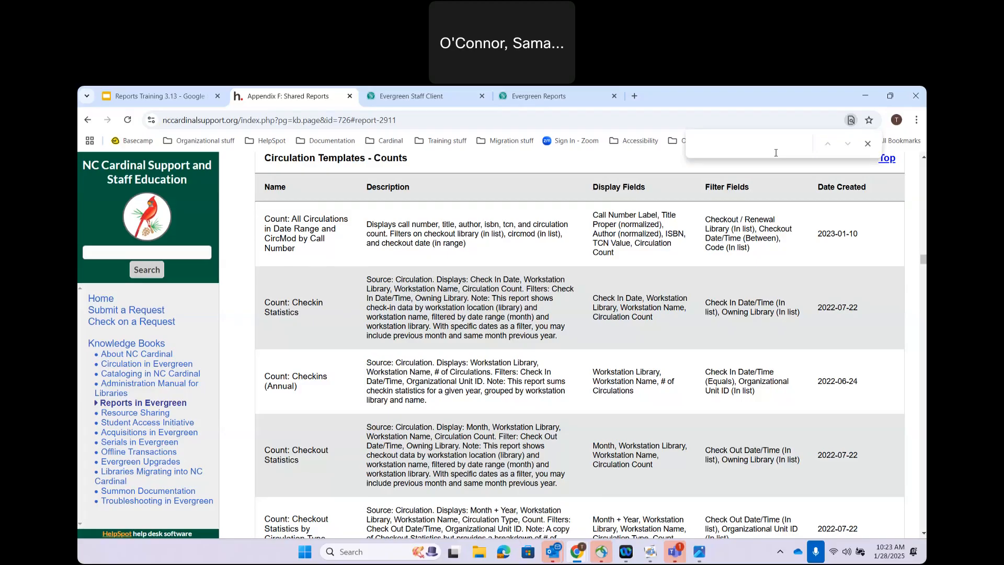
{"action": "type", "text": "call number"}
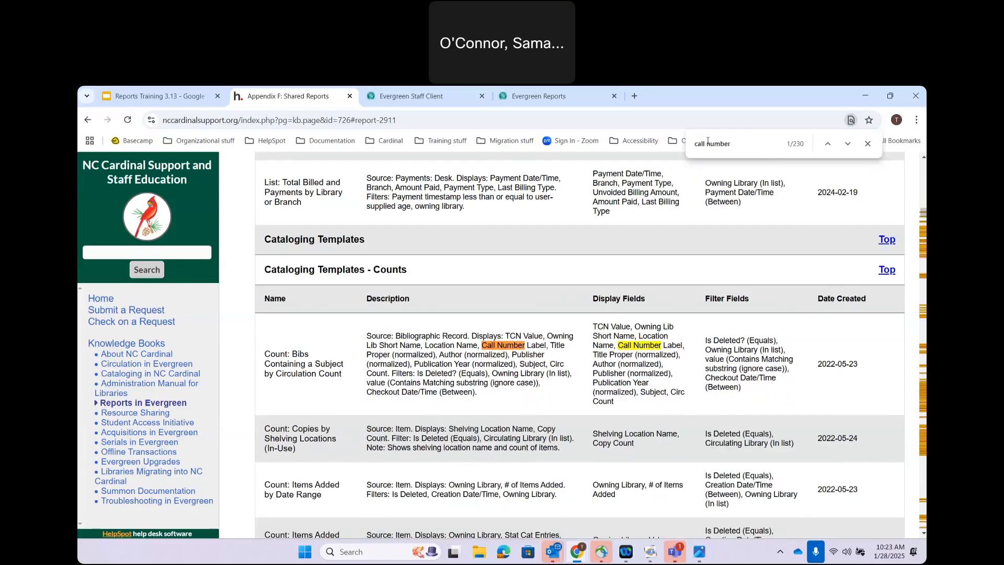
{"action": "left_click", "coordinate": [848, 145]}
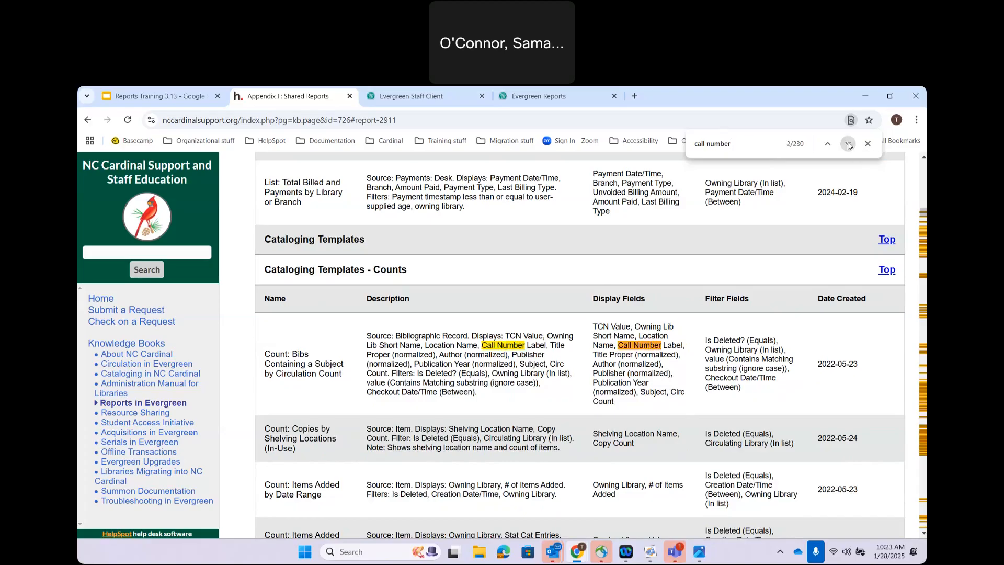
{"action": "left_click", "coordinate": [848, 145]}
{"action": "left_click", "coordinate": [848, 145]}
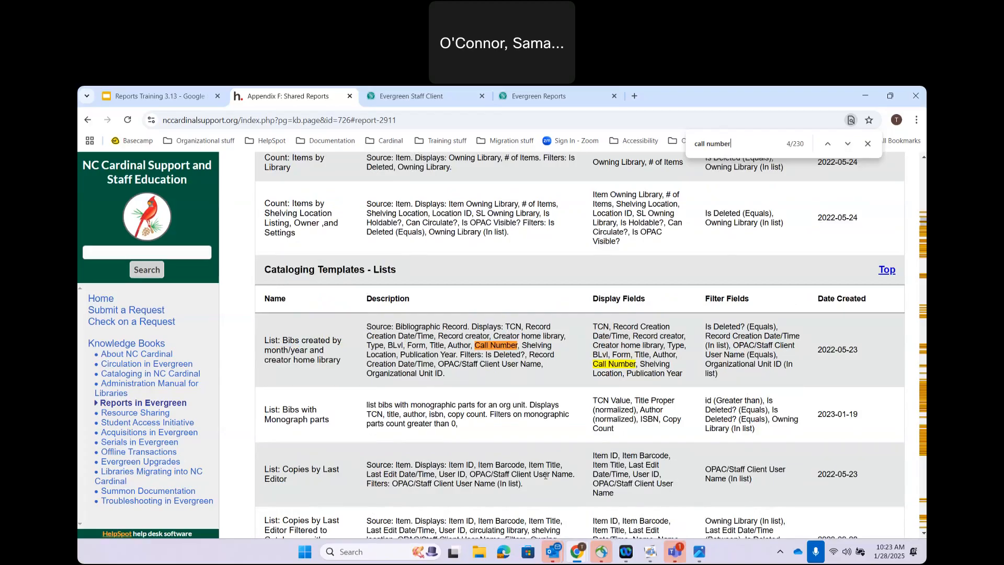
{"action": "left_click", "coordinate": [377, 97]}
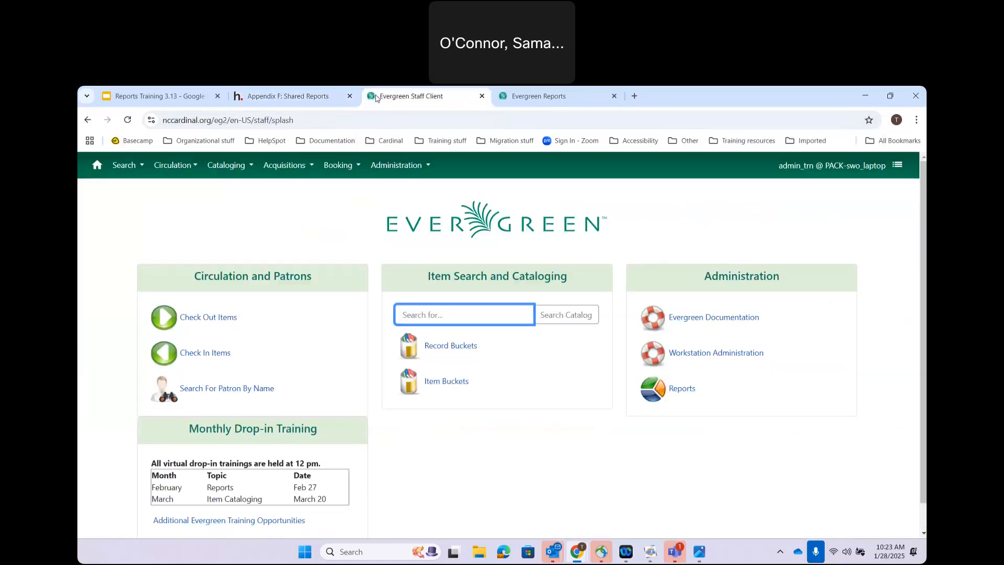
Step: Open the Evergreen Reports page from Administration
{"action": "left_click", "coordinate": [411, 167]}
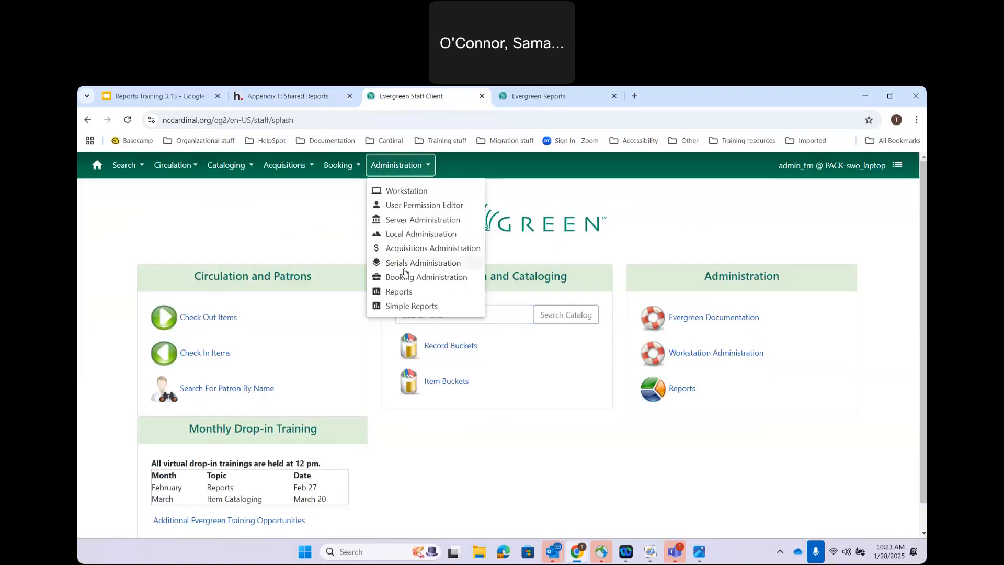
{"action": "right_click", "coordinate": [410, 292]}
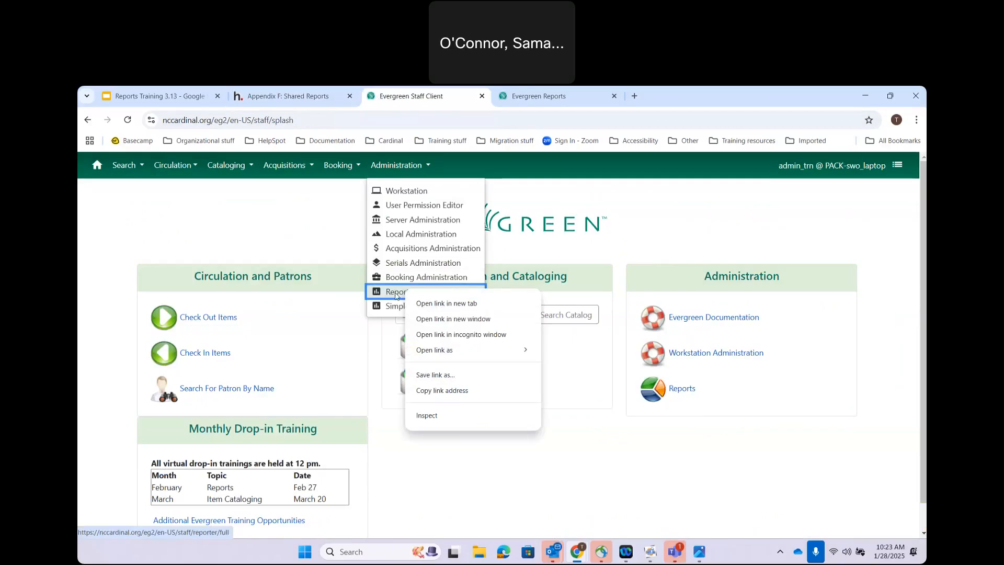
{"action": "left_click", "coordinate": [398, 292]}
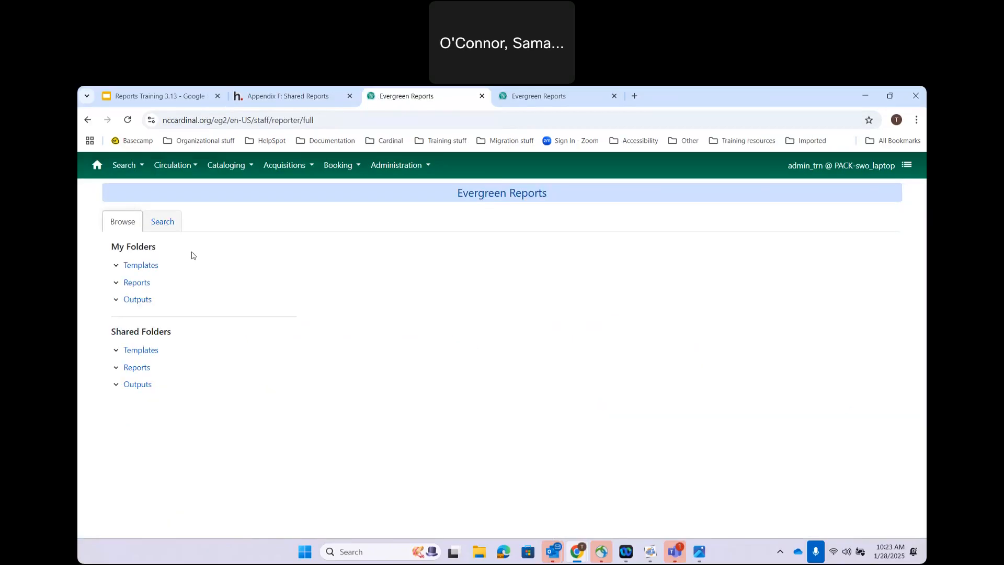
Step: Search report templates for 'call number' in the Description field
{"action": "left_click", "coordinate": [163, 222]}
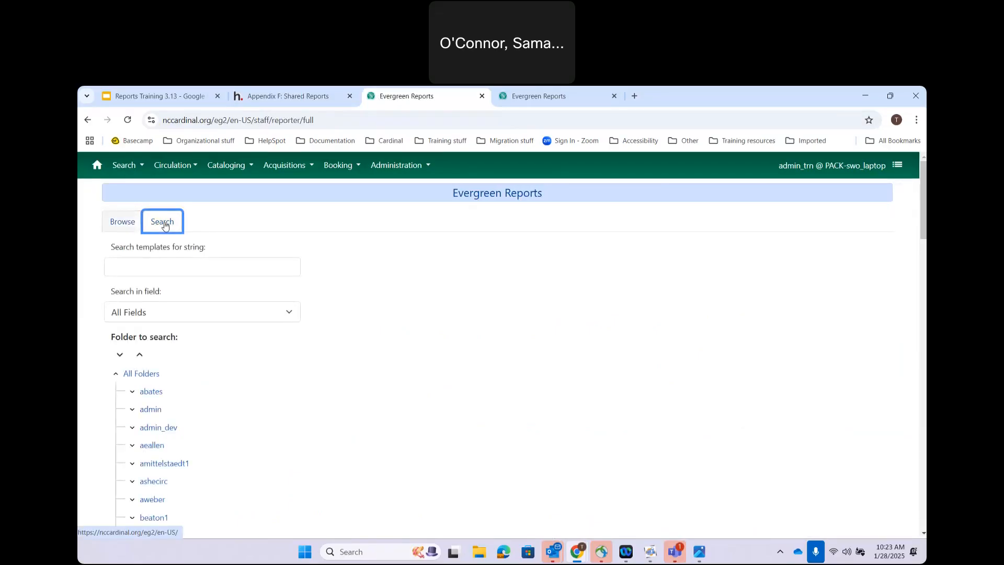
{"action": "left_click", "coordinate": [144, 265]}
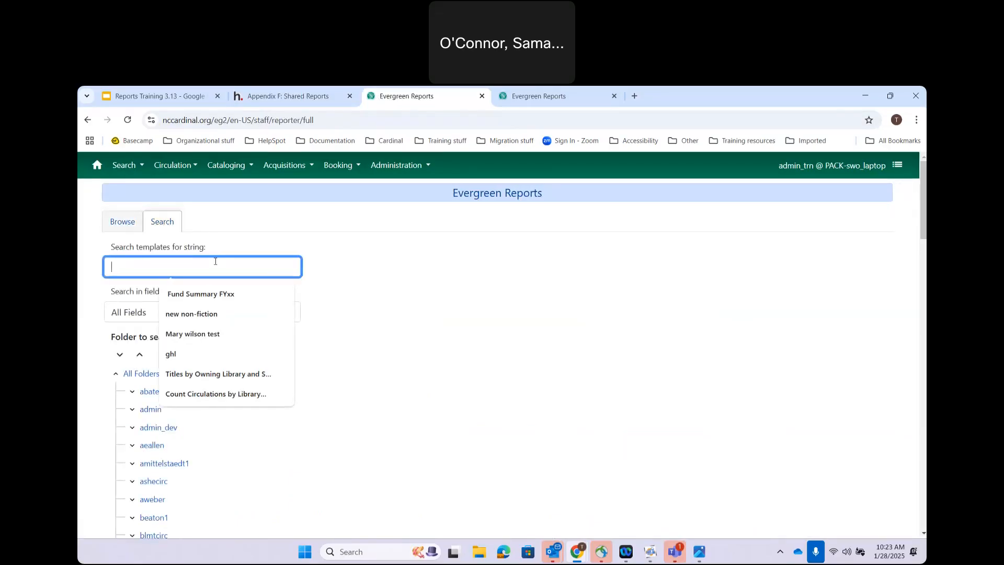
{"action": "type", "text": "call number"}
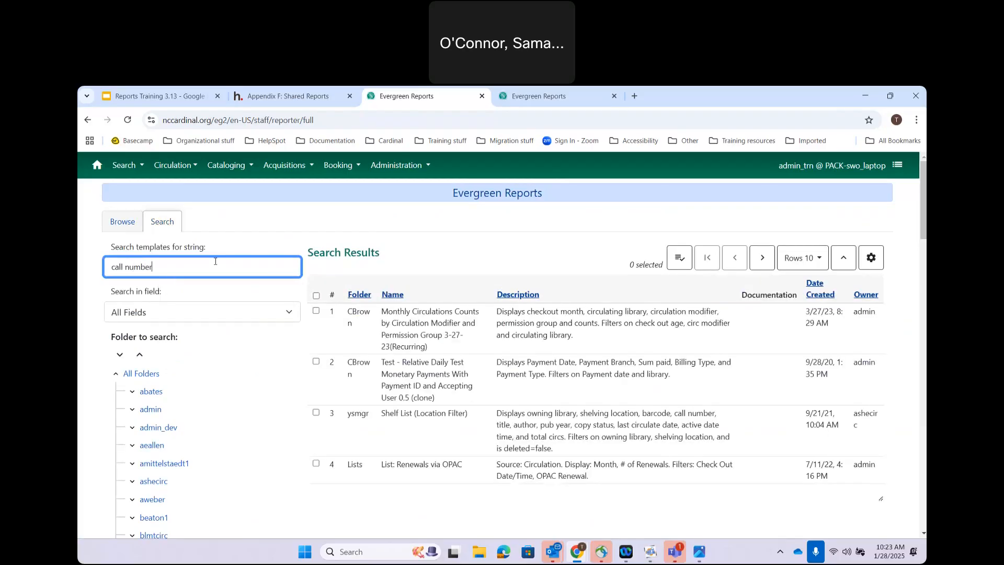
{"action": "left_click", "coordinate": [199, 311]}
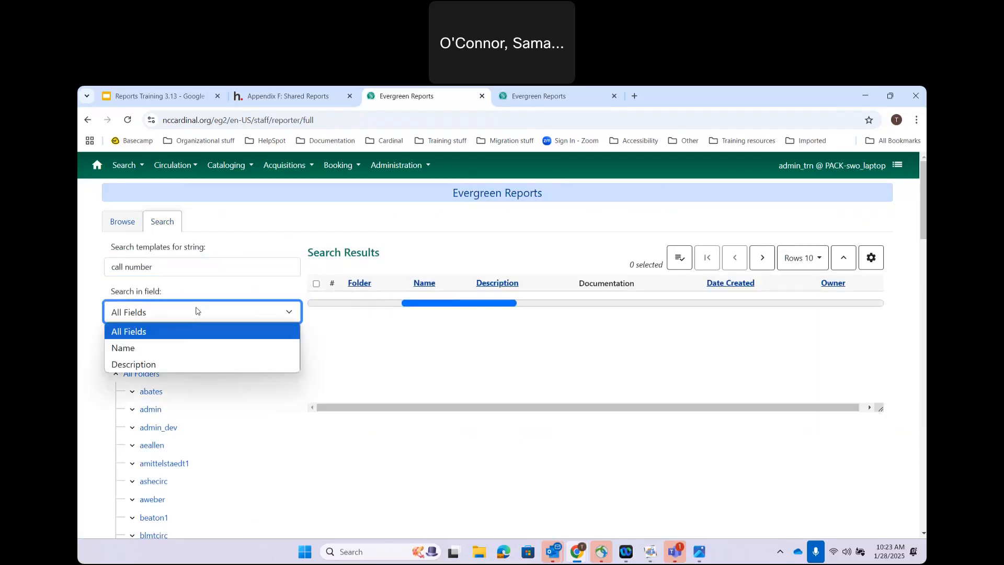
{"action": "left_click", "coordinate": [172, 360]}
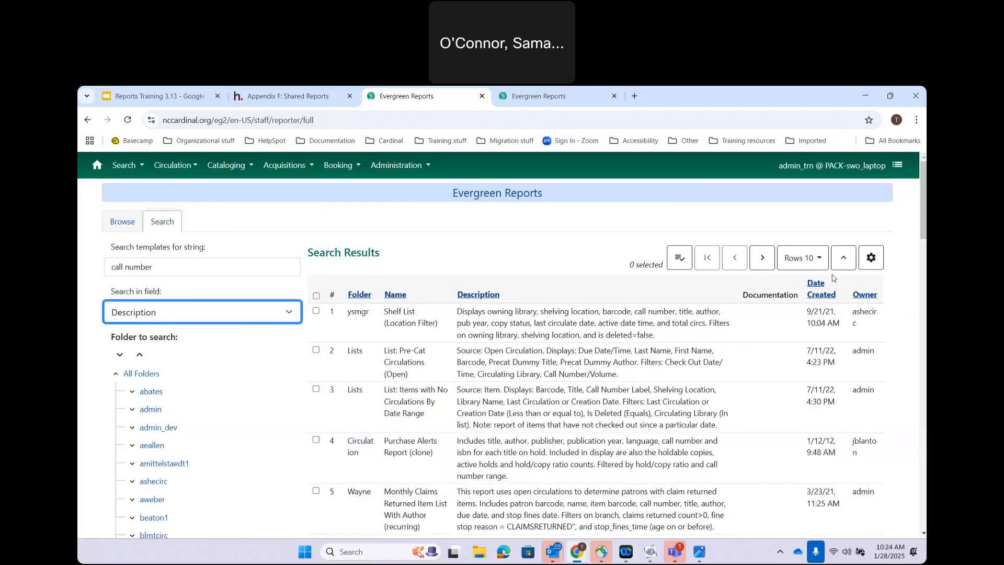
Step: Sort the call number results by date created, then by owner, then by folder
{"action": "left_click", "coordinate": [814, 289]}
{"action": "left_click", "coordinate": [814, 289]}
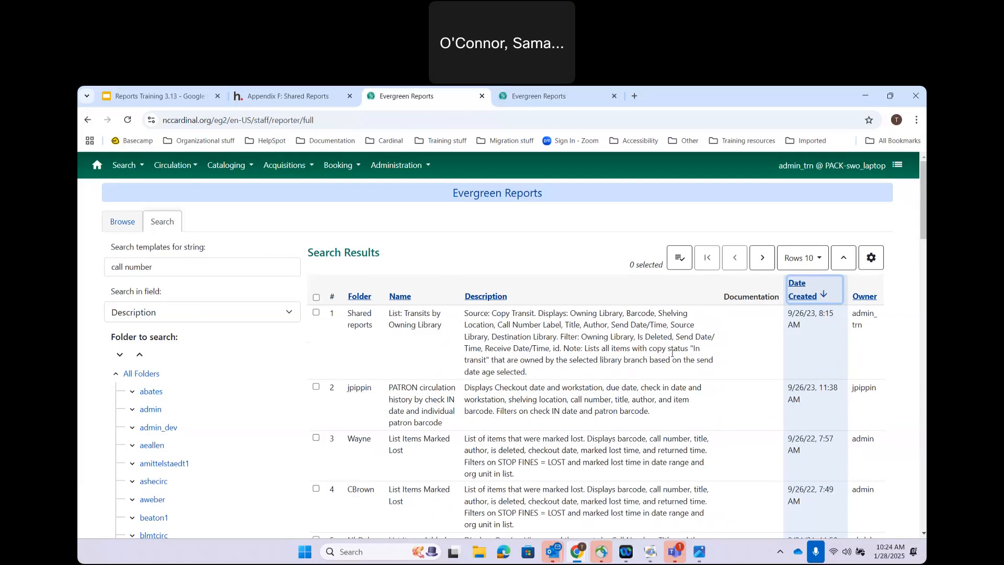
{"action": "left_click", "coordinate": [873, 301]}
{"action": "left_click", "coordinate": [873, 301]}
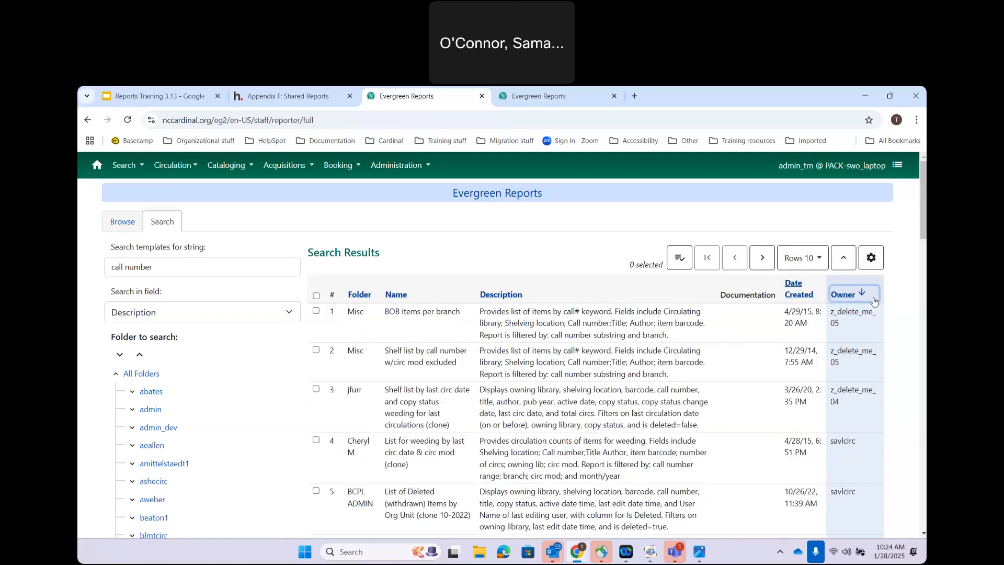
{"action": "left_click", "coordinate": [873, 301]}
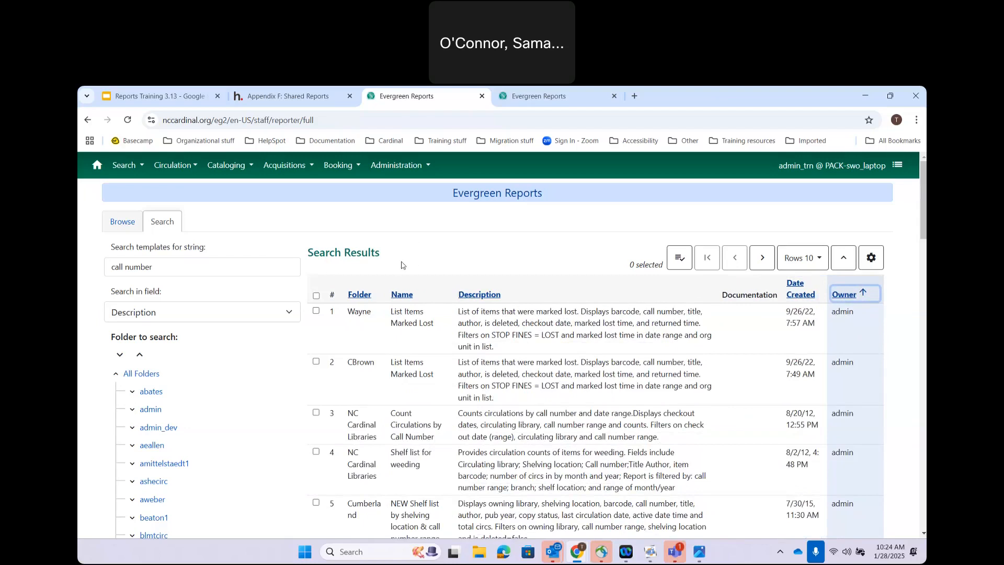
{"action": "left_click", "coordinate": [360, 296]}
{"action": "left_click", "coordinate": [360, 296]}
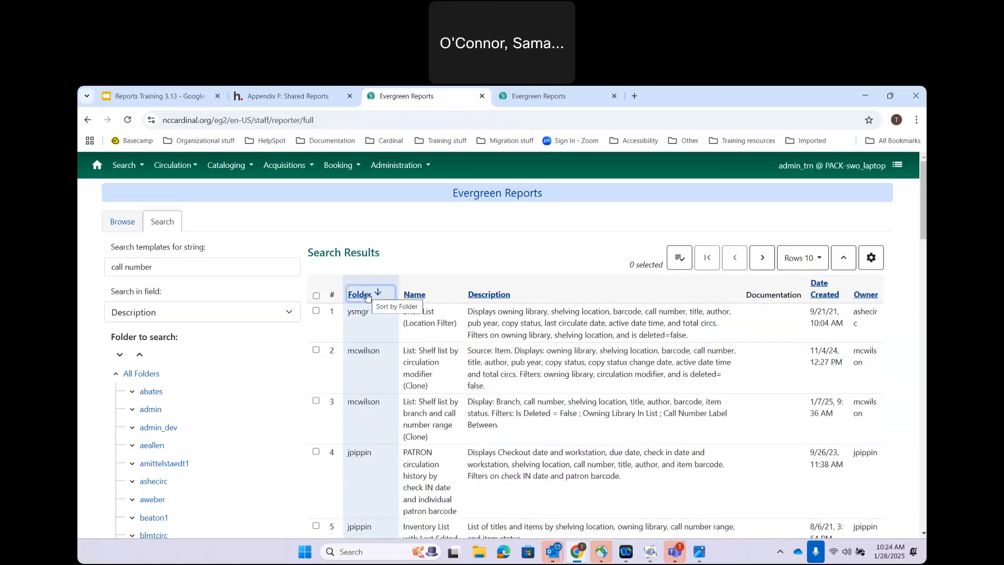
Step: Add the Template ID column to the results grid
{"action": "left_click", "coordinate": [874, 264]}
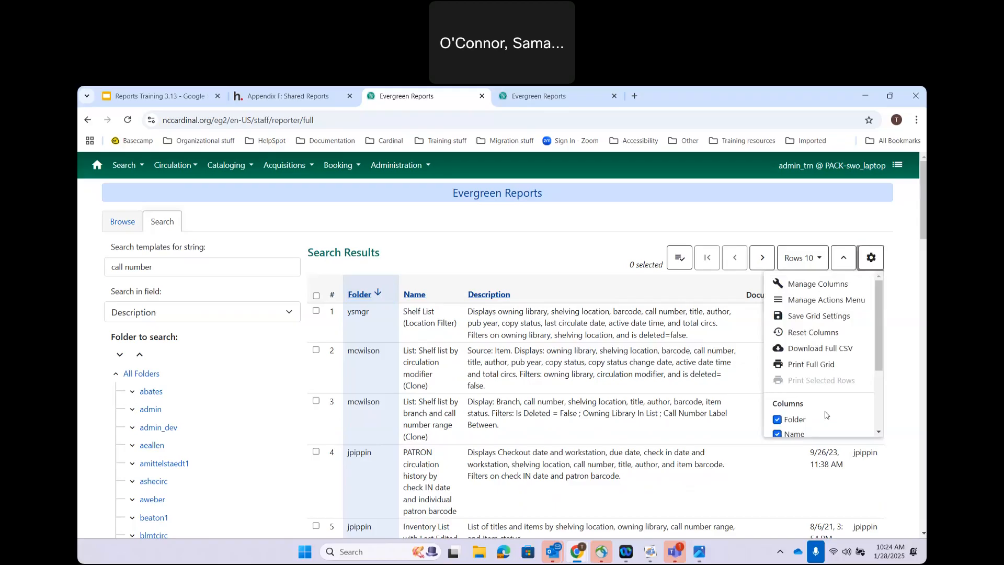
{"action": "scroll", "coordinate": [823, 414], "scroll_direction": "down", "scroll_amount": 2}
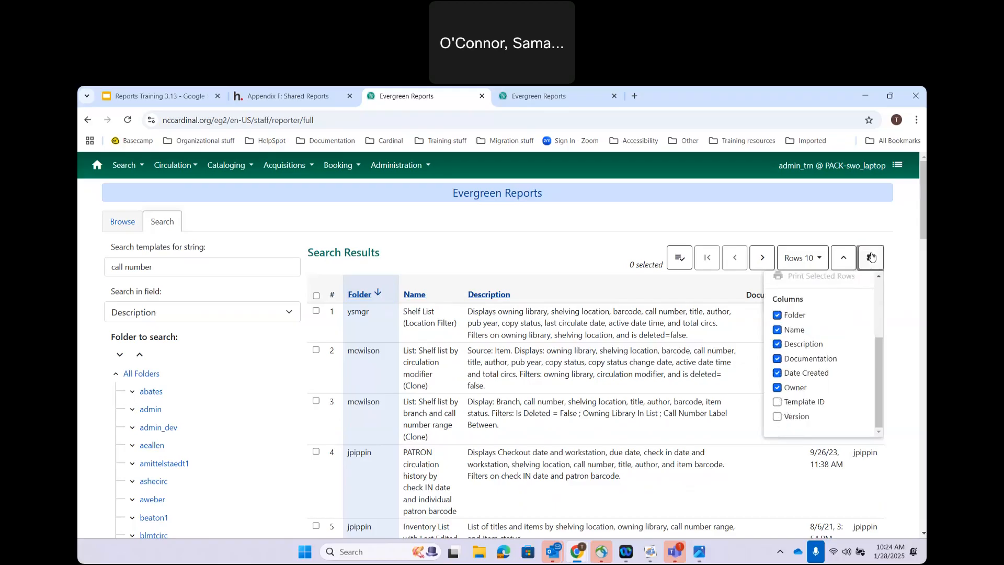
{"action": "left_click", "coordinate": [779, 403]}
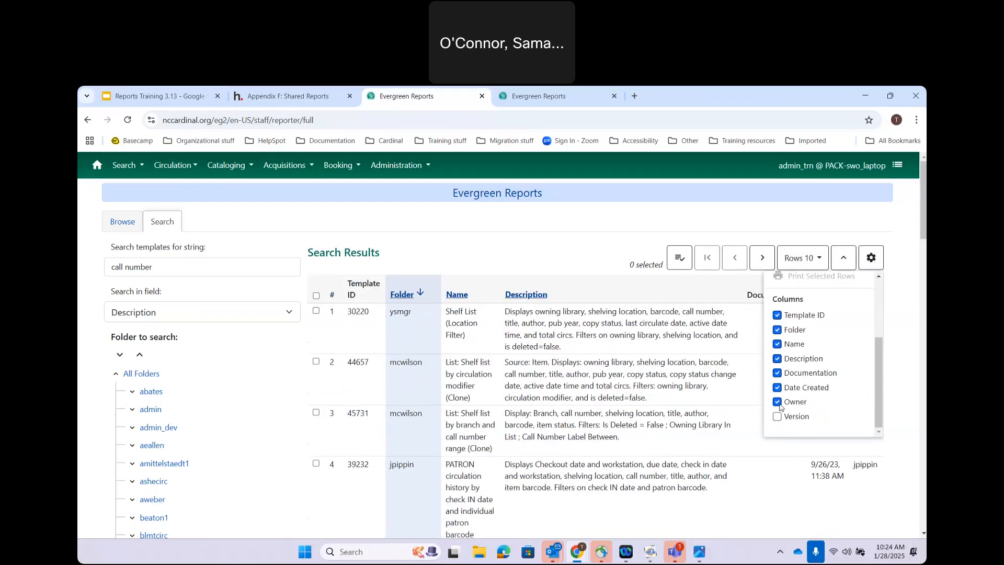
{"action": "left_click", "coordinate": [895, 306]}
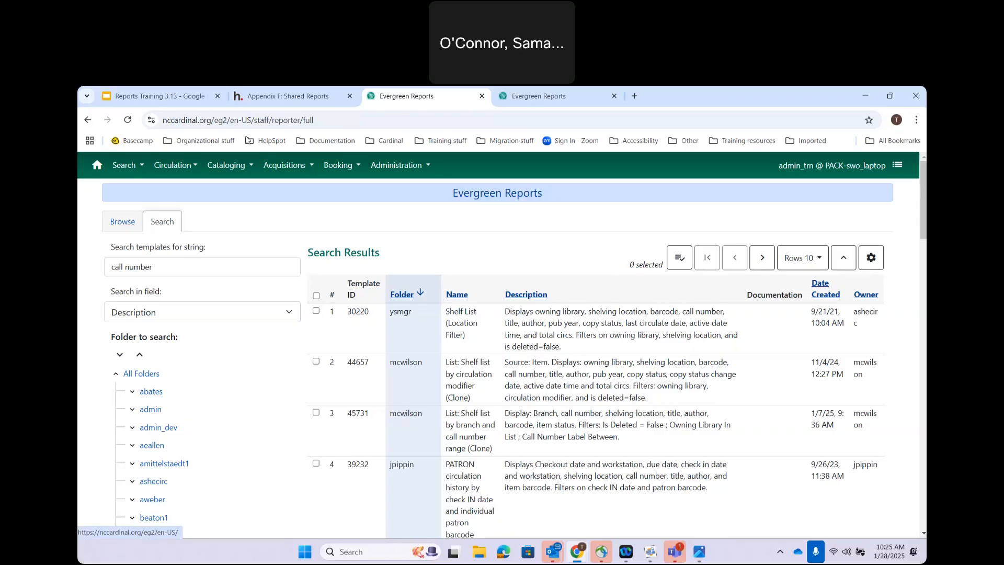
{"action": "scroll", "coordinate": [149, 366], "scroll_direction": "down", "scroll_amount": 1}
Step: Browse Shared Folders and expand Templates, admin, and Centralized Report Templates (CARDINAL)
{"action": "scroll", "coordinate": [131, 262], "scroll_direction": "up", "scroll_amount": 1}
{"action": "left_click", "coordinate": [113, 219]}
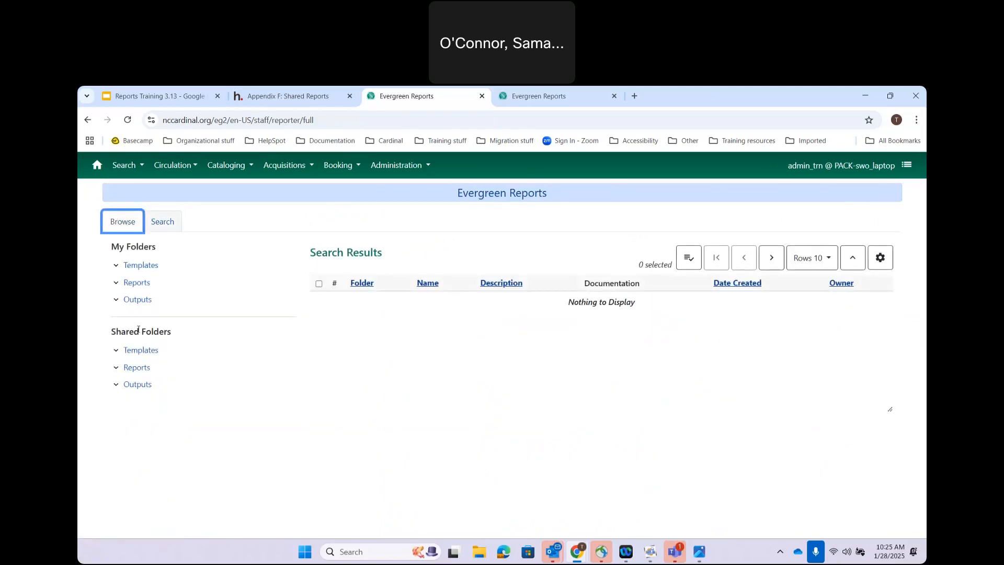
{"action": "left_click", "coordinate": [116, 352]}
{"action": "scroll", "coordinate": [191, 383], "scroll_direction": "down", "scroll_amount": 1}
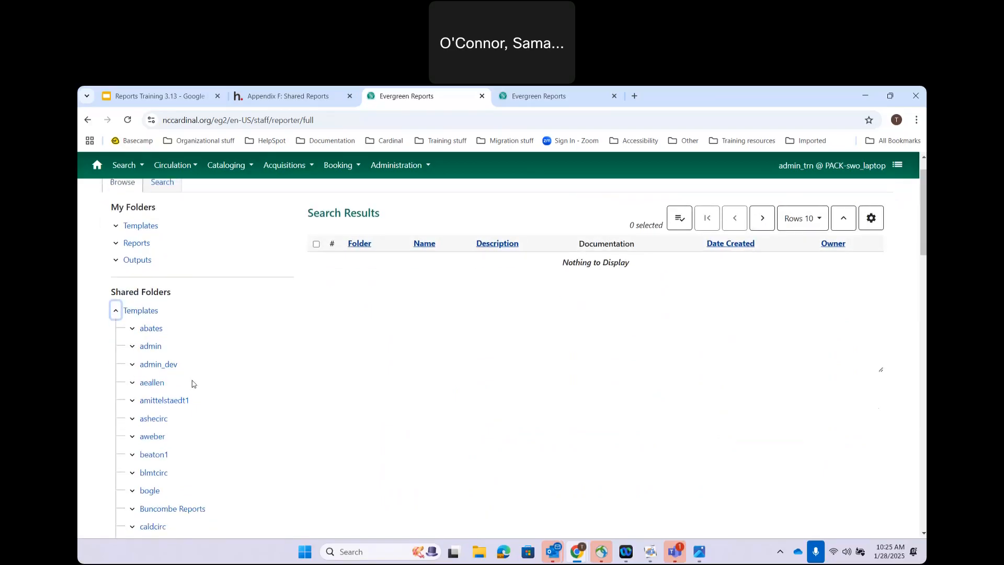
{"action": "left_click", "coordinate": [132, 343]}
{"action": "scroll", "coordinate": [207, 371], "scroll_direction": "down", "scroll_amount": 2}
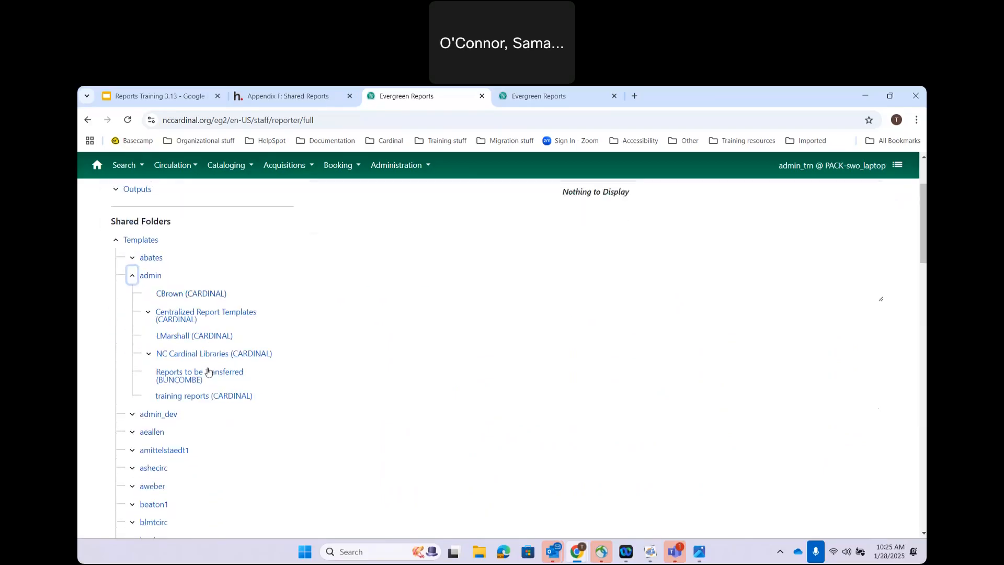
{"action": "left_click", "coordinate": [148, 302]}
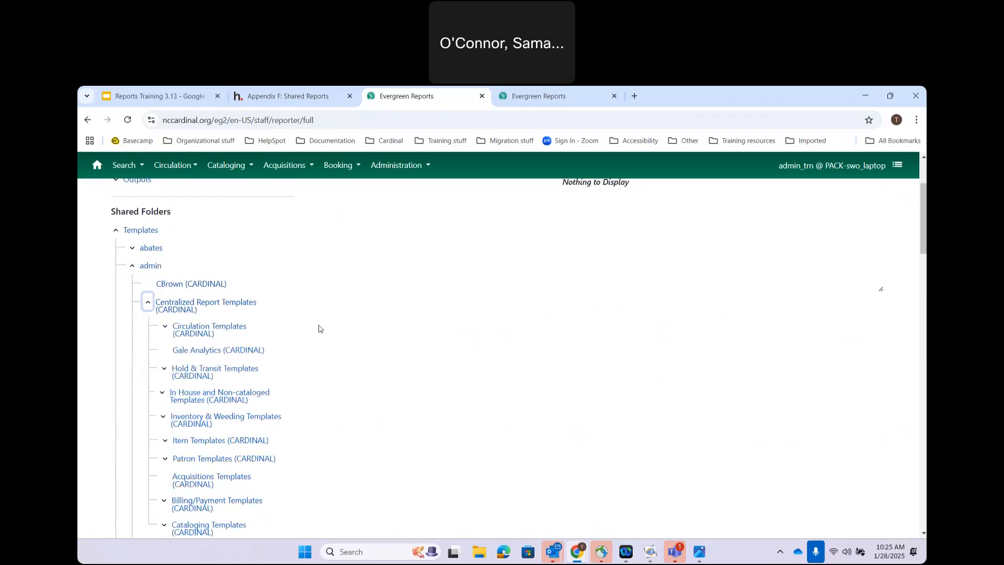
{"action": "scroll", "coordinate": [318, 328], "scroll_direction": "down", "scroll_amount": 1}
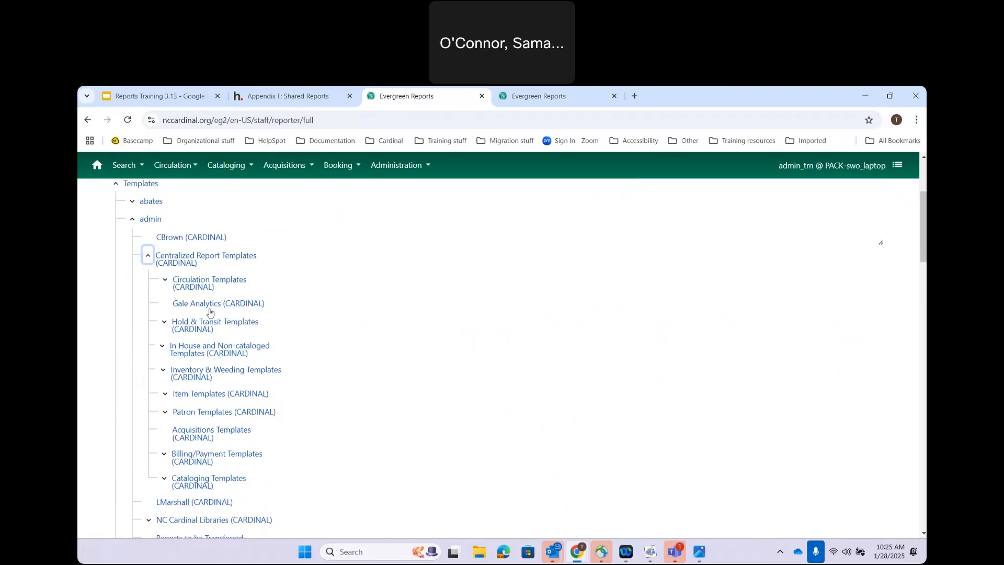
{"action": "left_click", "coordinate": [289, 90]}
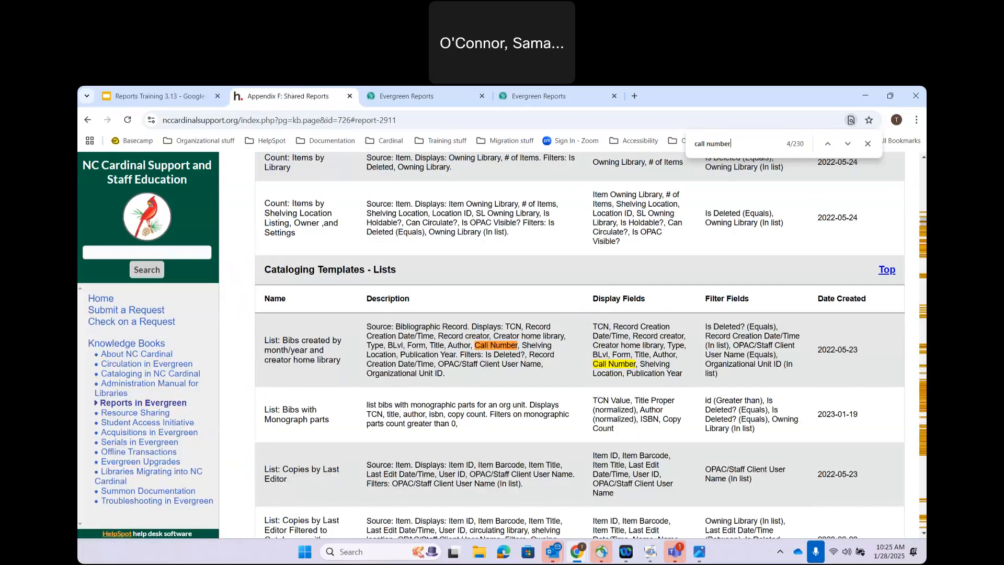
{"action": "left_click_drag", "start_coordinate": [923, 221], "coordinate": [924, 163]}
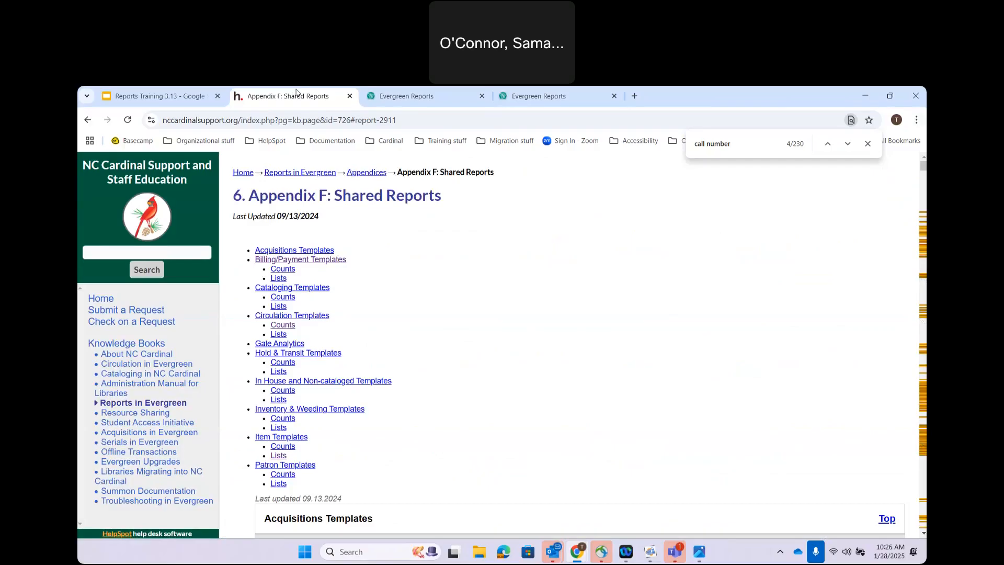
{"action": "left_click", "coordinate": [369, 94]}
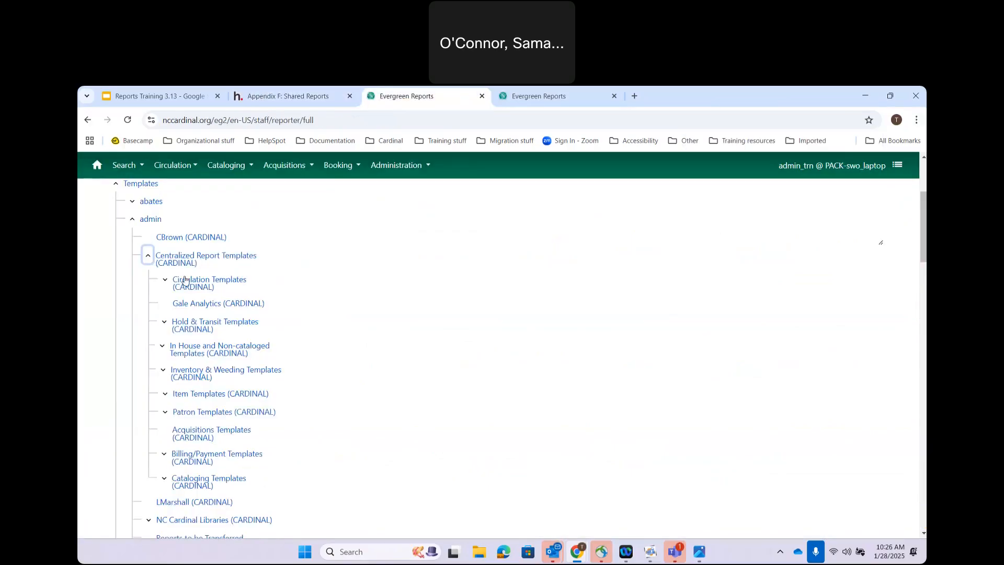
Step: Open Circulation Templates > Counts (CARDINAL) and sort by Date Created, newest first
{"action": "left_click", "coordinate": [166, 283]}
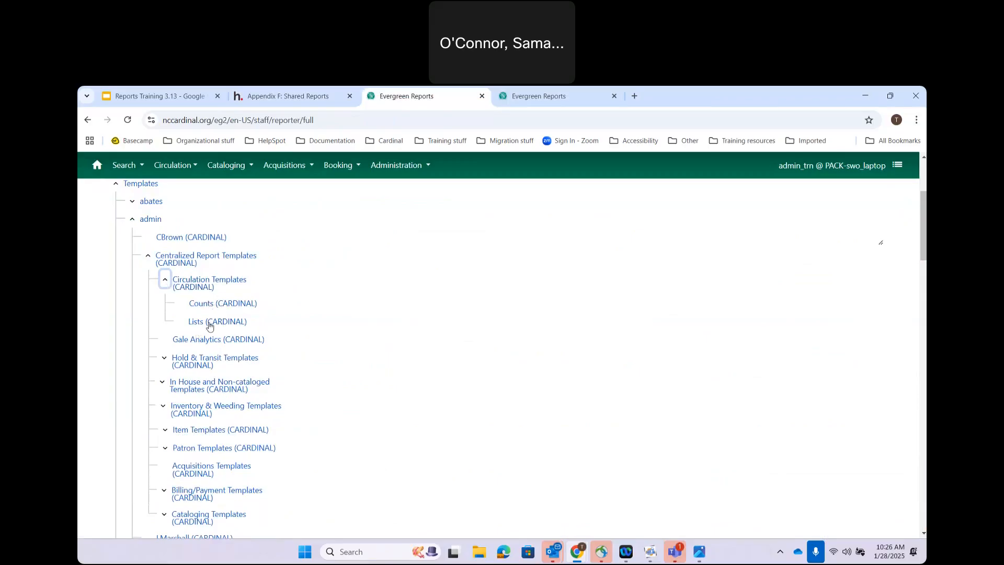
{"action": "left_click", "coordinate": [206, 304]}
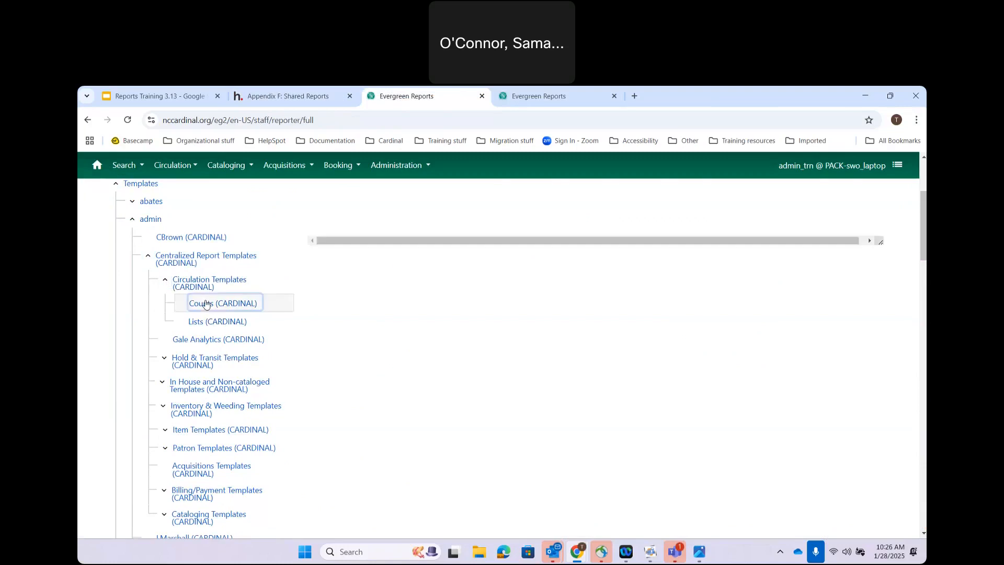
{"action": "scroll", "coordinate": [568, 327], "scroll_direction": "up", "scroll_amount": 3}
{"action": "right_click", "coordinate": [569, 327]}
{"action": "left_click", "coordinate": [858, 293]}
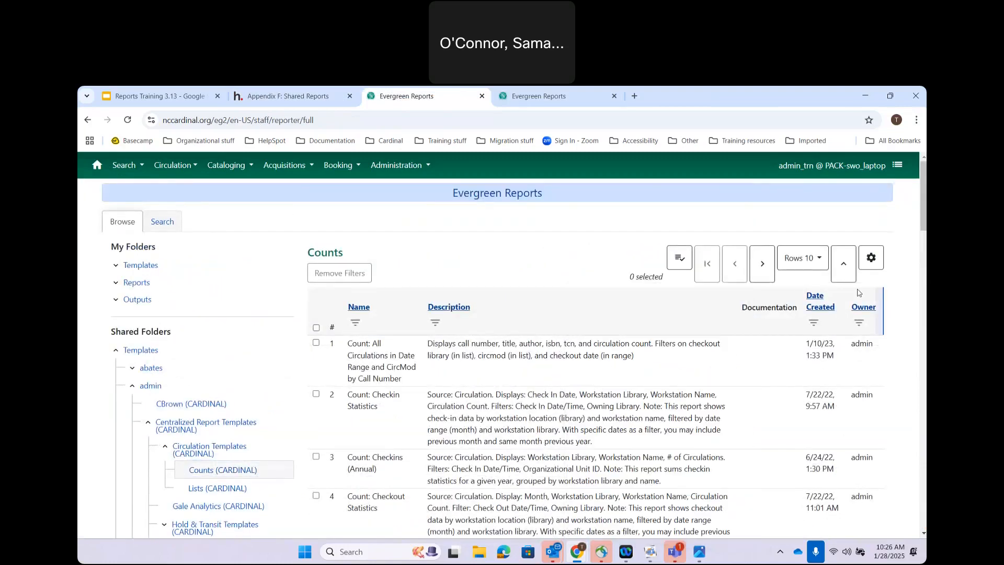
{"action": "left_click", "coordinate": [816, 304]}
{"action": "left_click", "coordinate": [819, 306]}
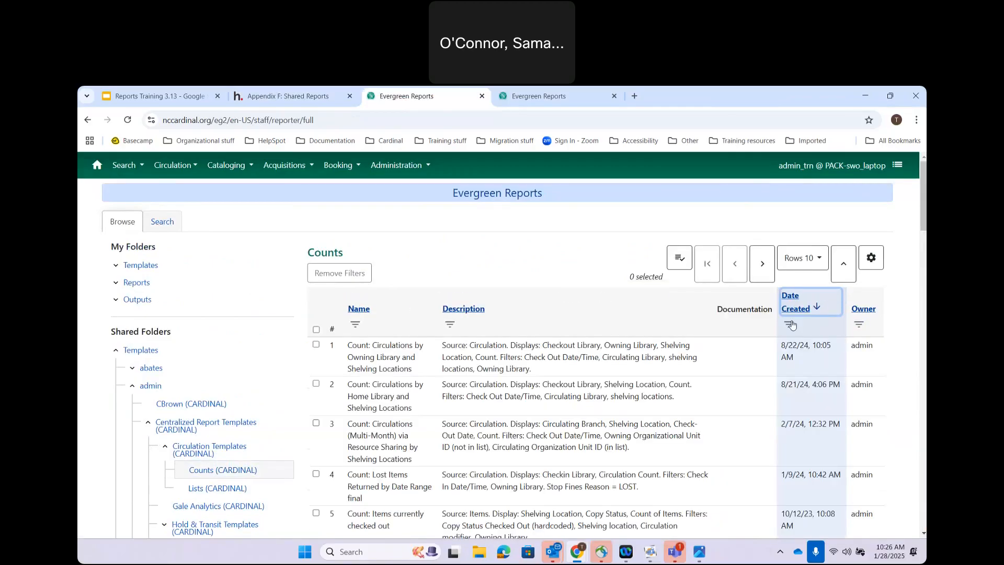
{"action": "left_click", "coordinate": [790, 325]}
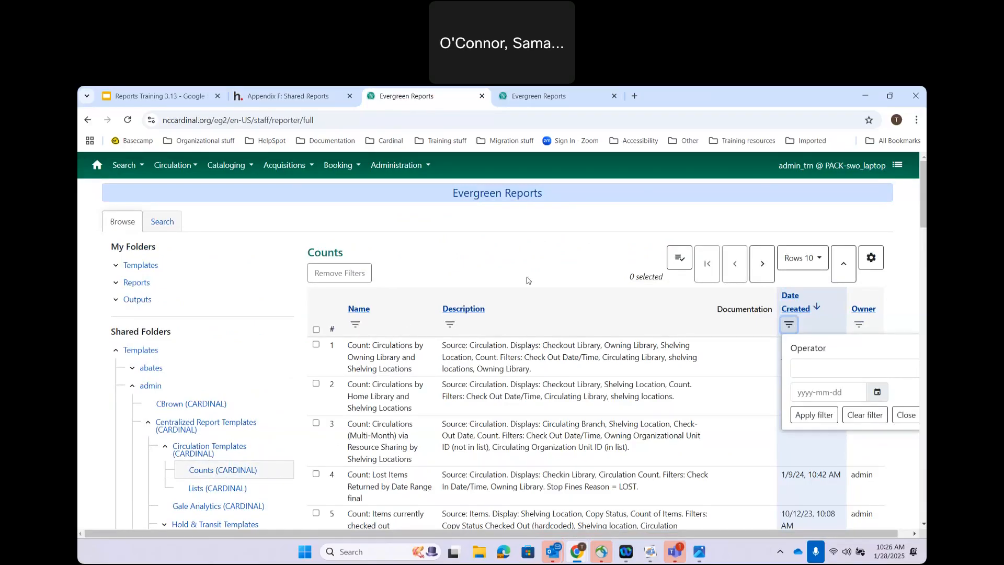
Step: Filter the Description column to values containing 'call number'
{"action": "left_click", "coordinate": [450, 324]}
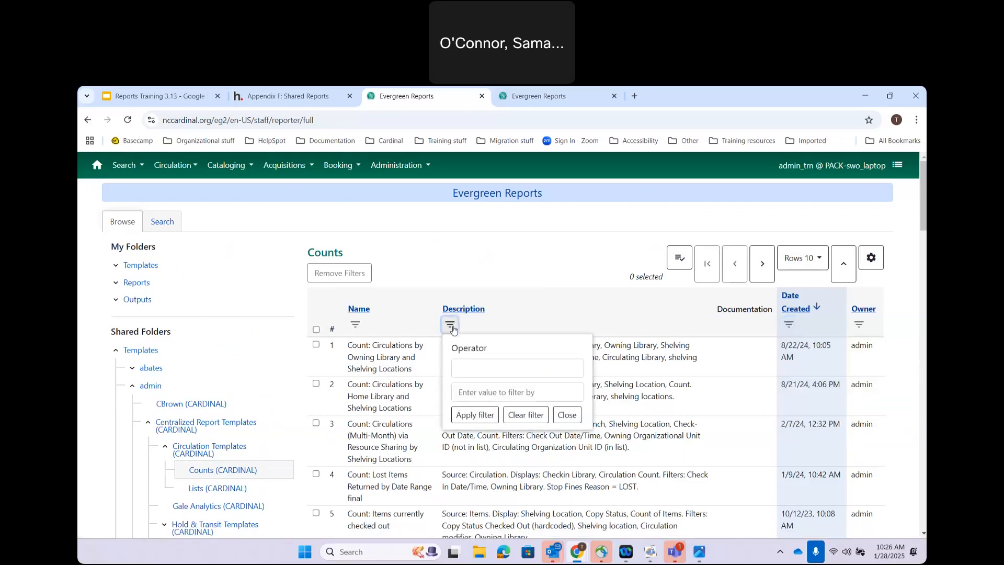
{"action": "left_click", "coordinate": [463, 371]}
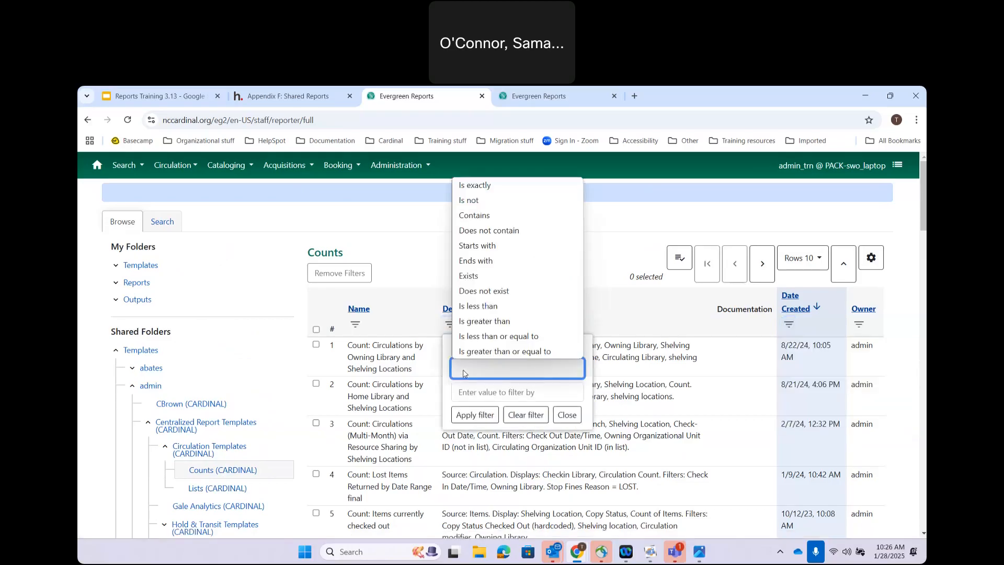
{"action": "left_click", "coordinate": [484, 215]}
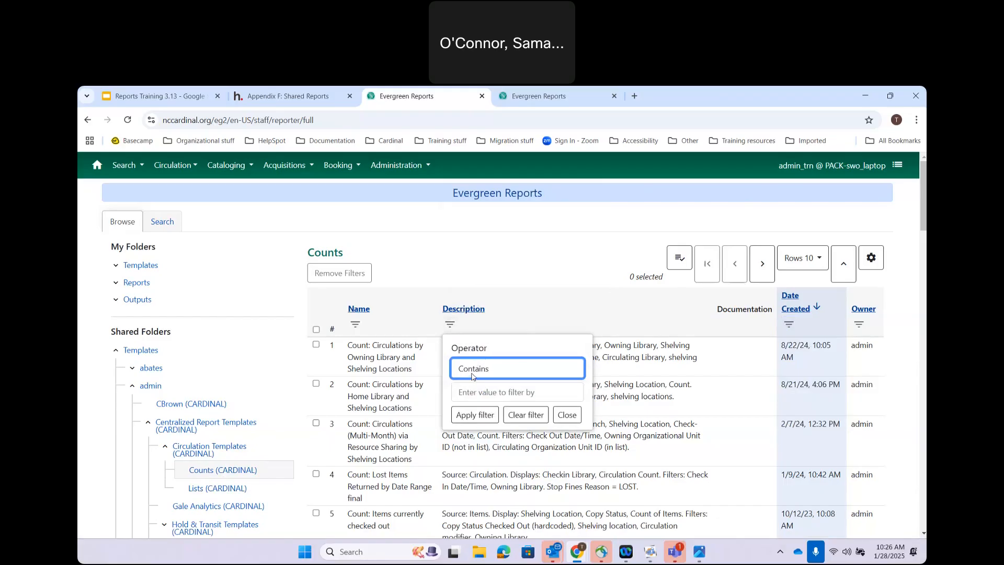
{"action": "left_click", "coordinate": [468, 391]}
{"action": "type", "text": "call number"}
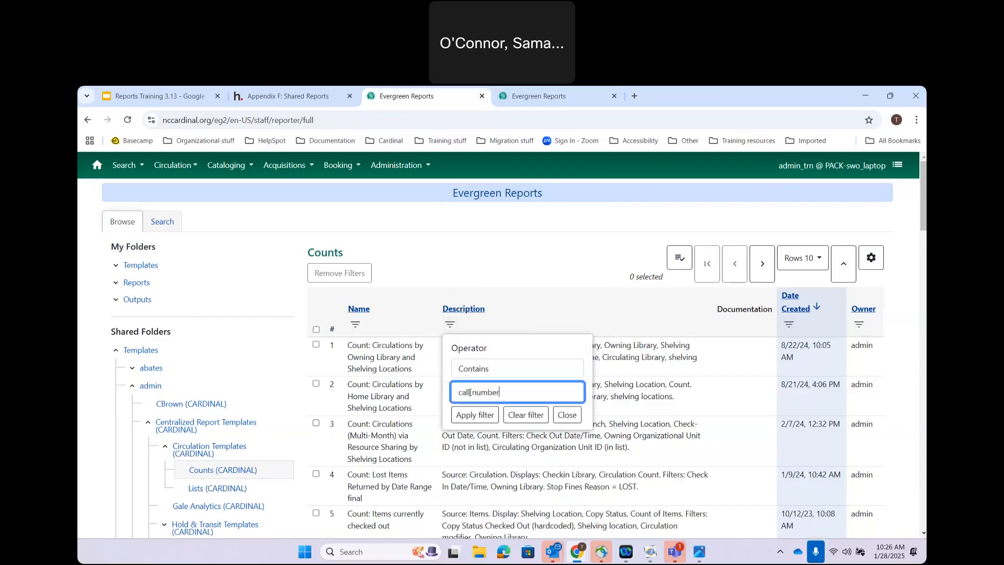
{"action": "left_click", "coordinate": [476, 415]}
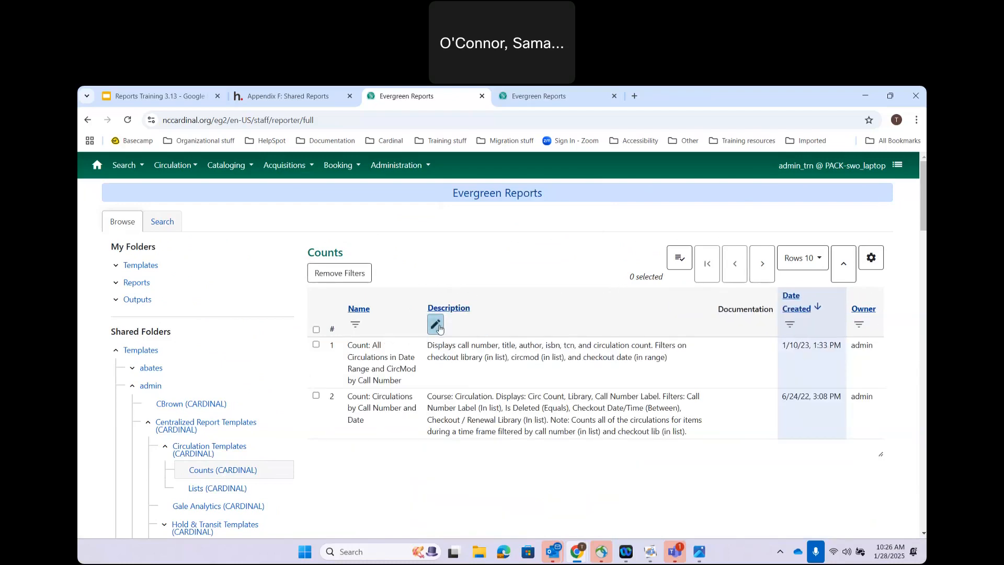
Step: Change the Description filter value to 'Call Number' and reapply it
{"action": "left_click", "coordinate": [436, 325]}
{"action": "left_click", "coordinate": [488, 389]}
{"action": "left_click", "coordinate": [445, 392]}
{"action": "key", "text": "Delete"}
{"action": "type", "text": "Call number"}
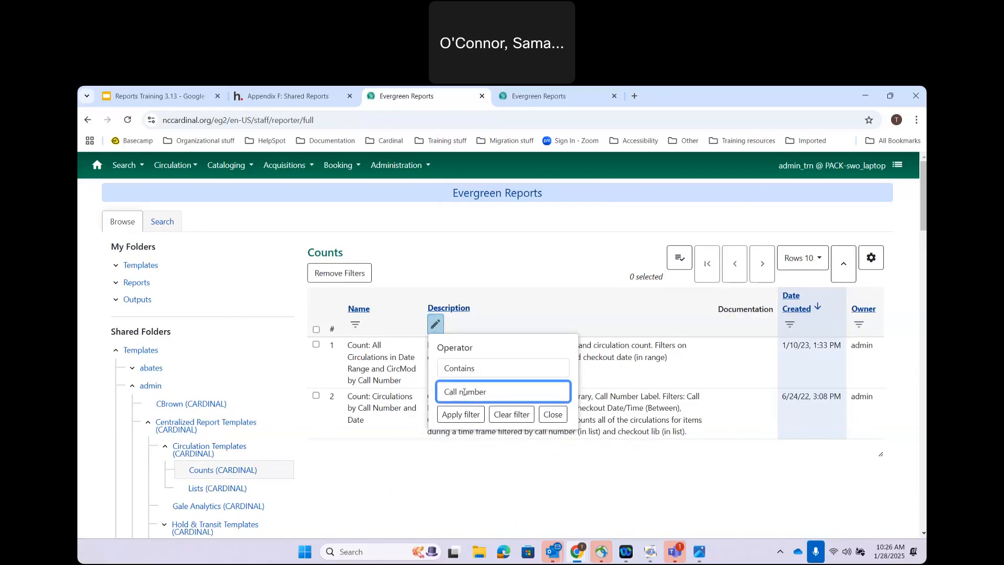
{"action": "left_click", "coordinate": [465, 391]}
{"action": "key", "text": "BackSpace"}
{"action": "type", "text": "N"}
{"action": "left_click", "coordinate": [460, 415]}
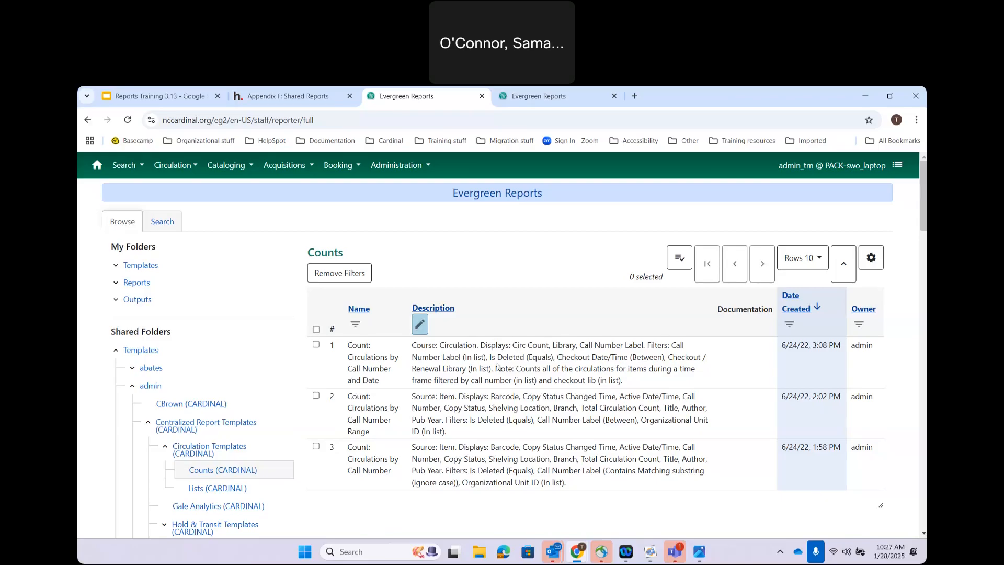
{"action": "scroll", "coordinate": [550, 369], "scroll_direction": "down", "scroll_amount": 1}
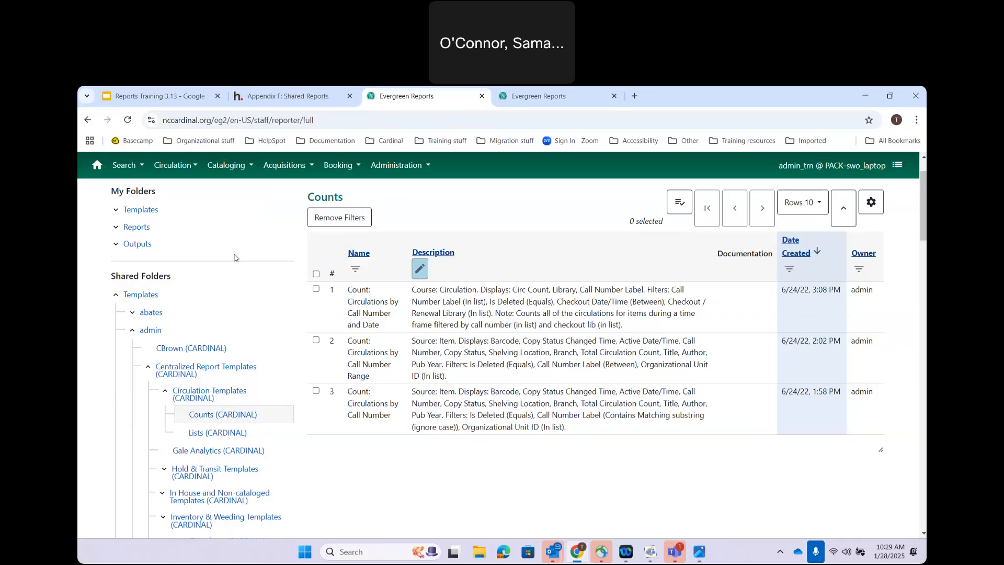
Step: Collapse the Circulation Templates and admin folders, close Appendix F, and return to Reports Training 3.13
{"action": "scroll", "coordinate": [233, 257], "scroll_direction": "down", "scroll_amount": 2}
{"action": "left_click", "coordinate": [215, 310]}
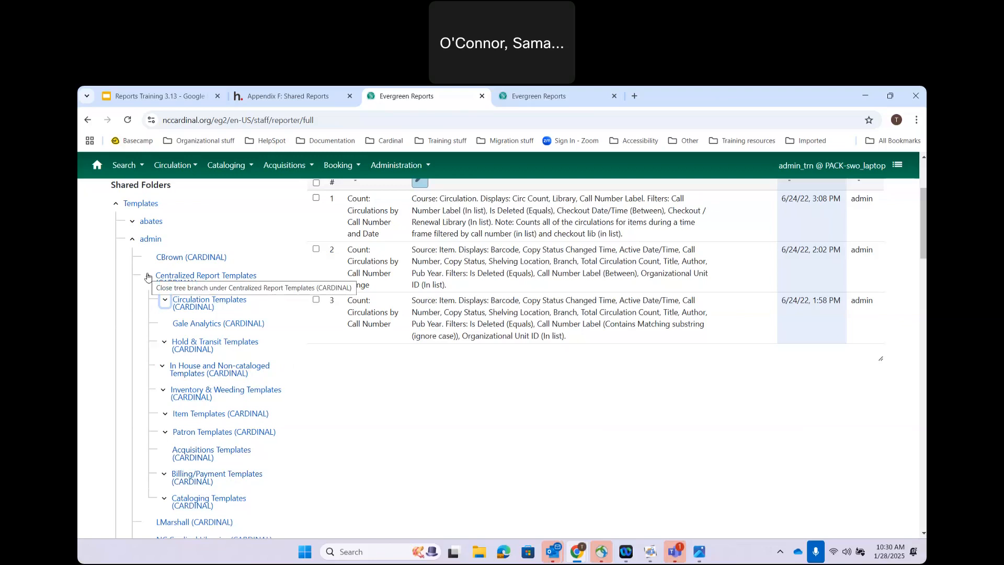
{"action": "left_click", "coordinate": [132, 239]}
{"action": "scroll", "coordinate": [269, 303], "scroll_direction": "up", "scroll_amount": 3}
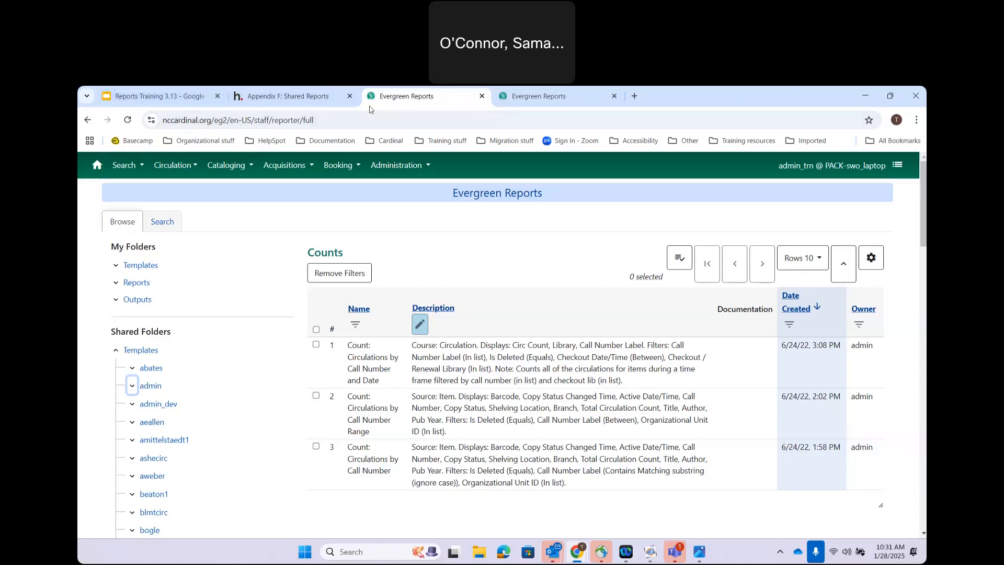
{"action": "left_click", "coordinate": [350, 95]}
{"action": "left_click", "coordinate": [157, 95]}
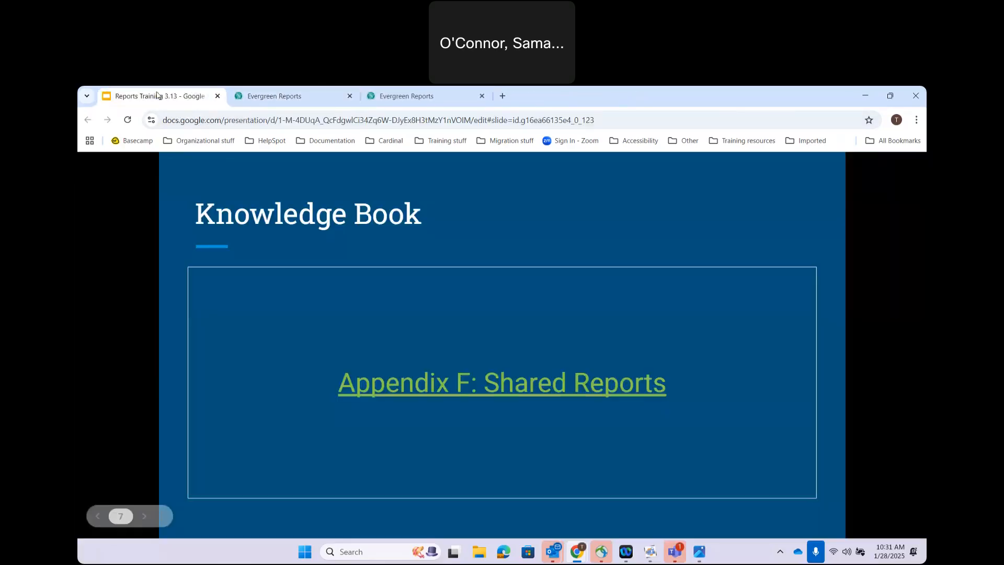
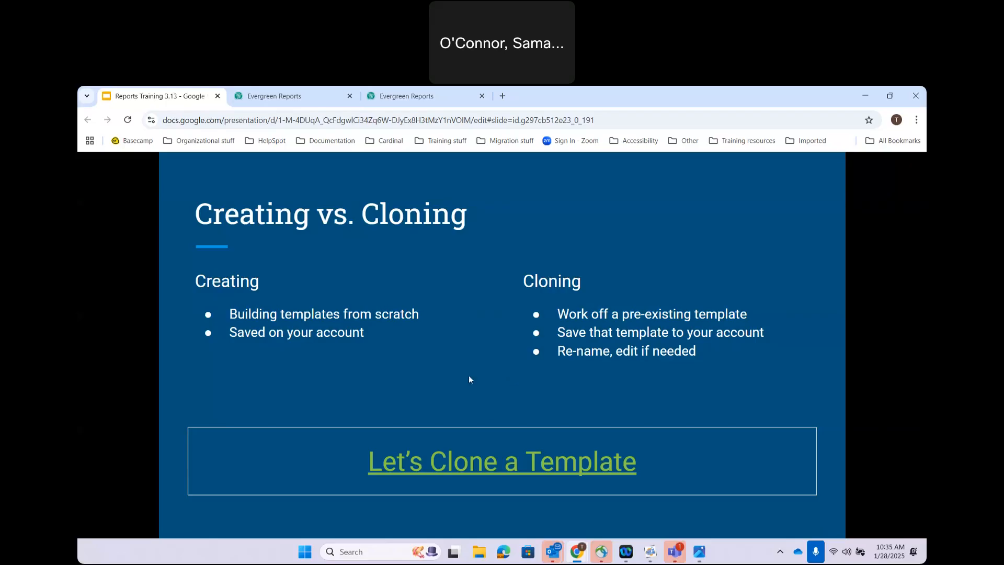
Step: Switch from the Slides presentation to the Evergreen Reports browser tab
{"action": "left_click", "coordinate": [307, 99]}
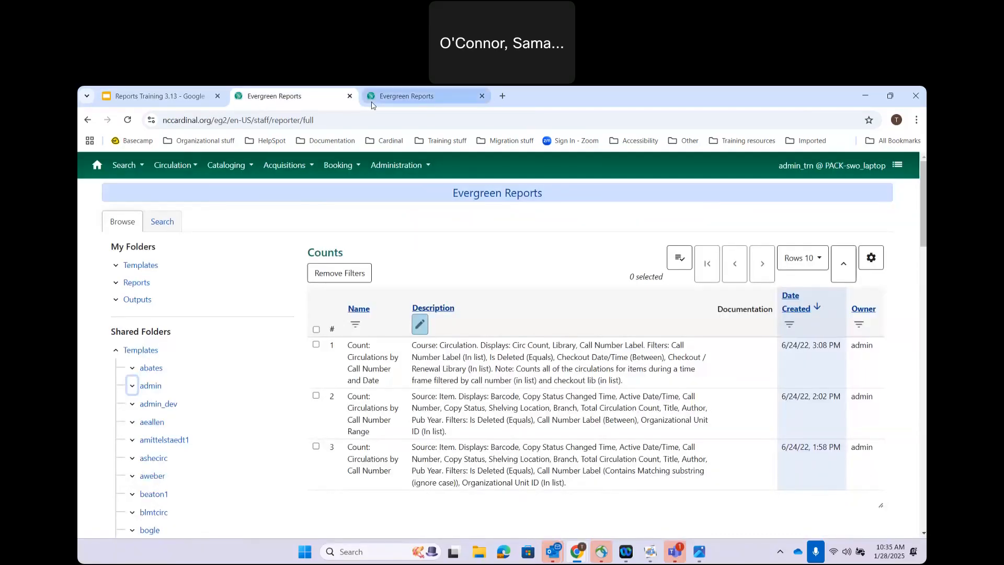
Step: Close the duplicate Reports tab and open Shared Folders admin > Item Templates (CARDINAL) > Counts (CARDINAL)
{"action": "left_click", "coordinate": [481, 95]}
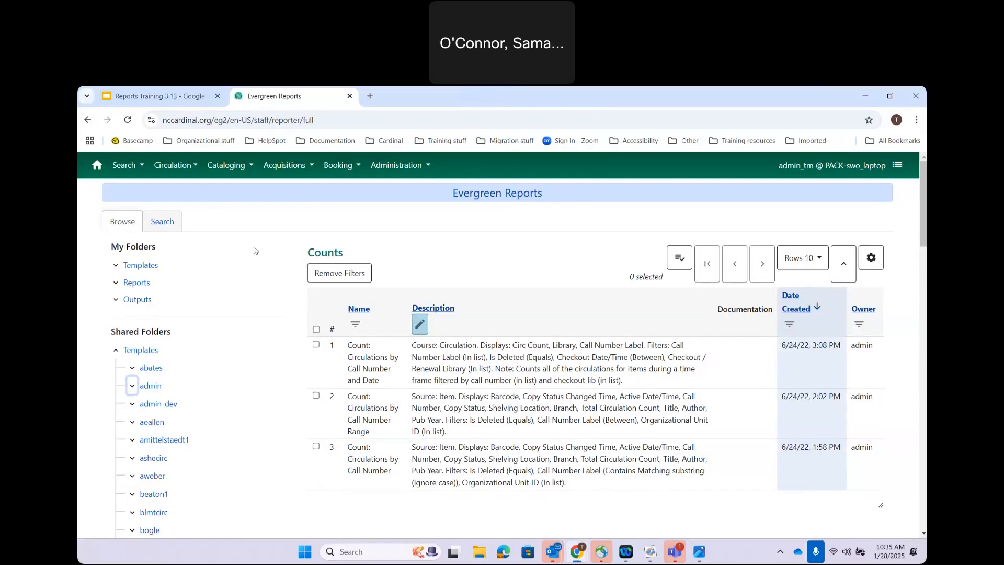
{"action": "left_click", "coordinate": [133, 391]}
{"action": "scroll", "coordinate": [216, 415], "scroll_direction": "down", "scroll_amount": 2}
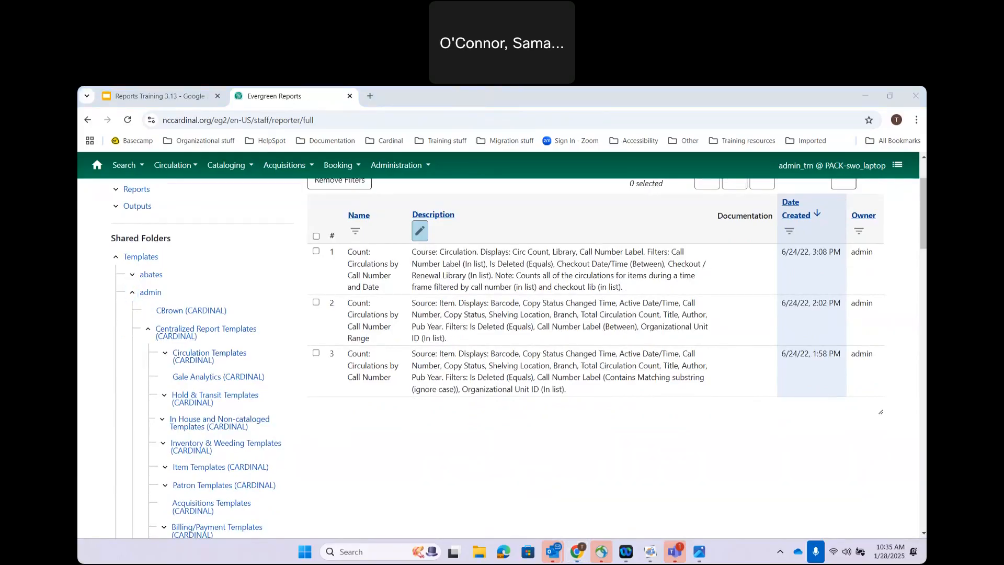
{"action": "scroll", "coordinate": [274, 393], "scroll_direction": "down", "scroll_amount": 1}
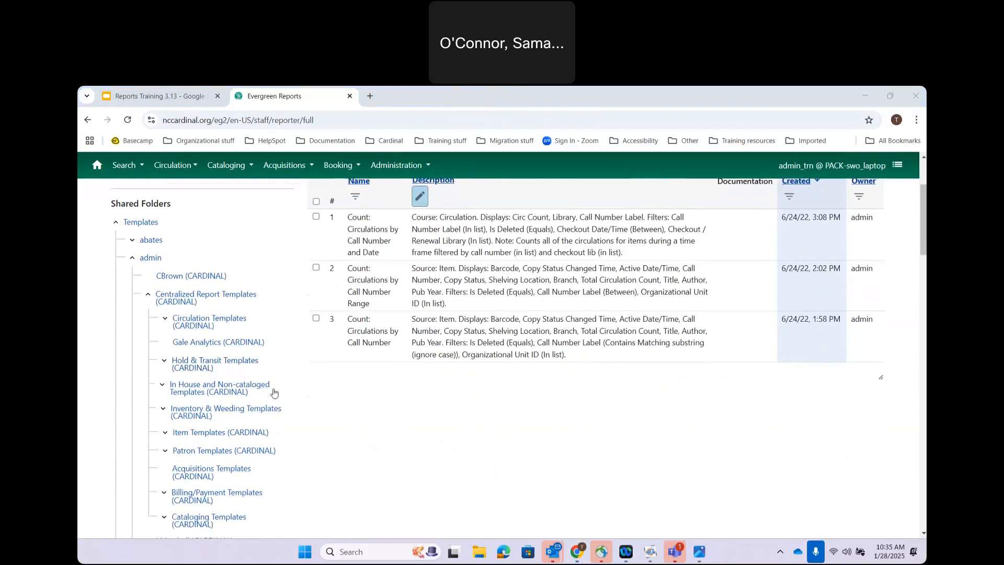
{"action": "left_click", "coordinate": [165, 433]}
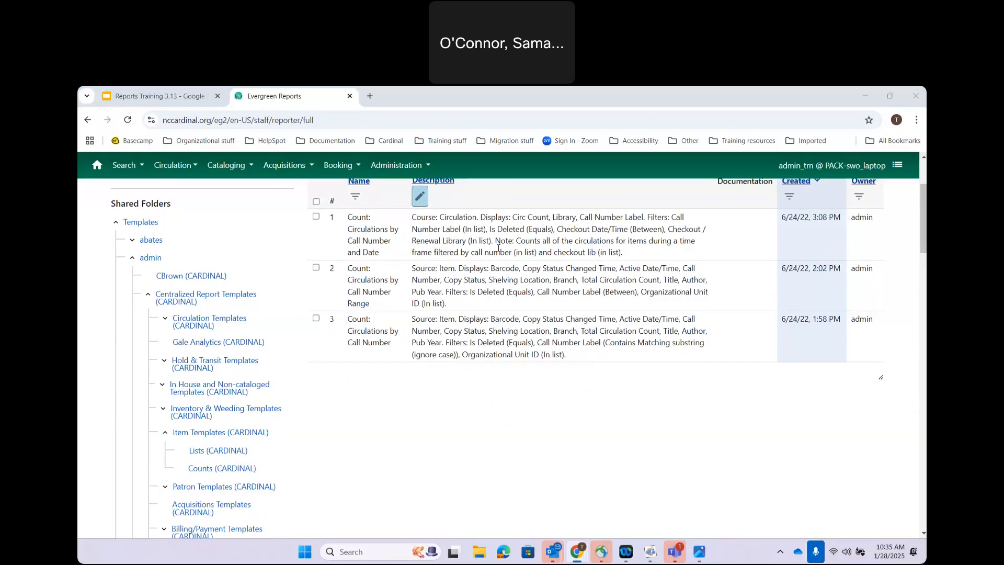
{"action": "left_click", "coordinate": [208, 469]}
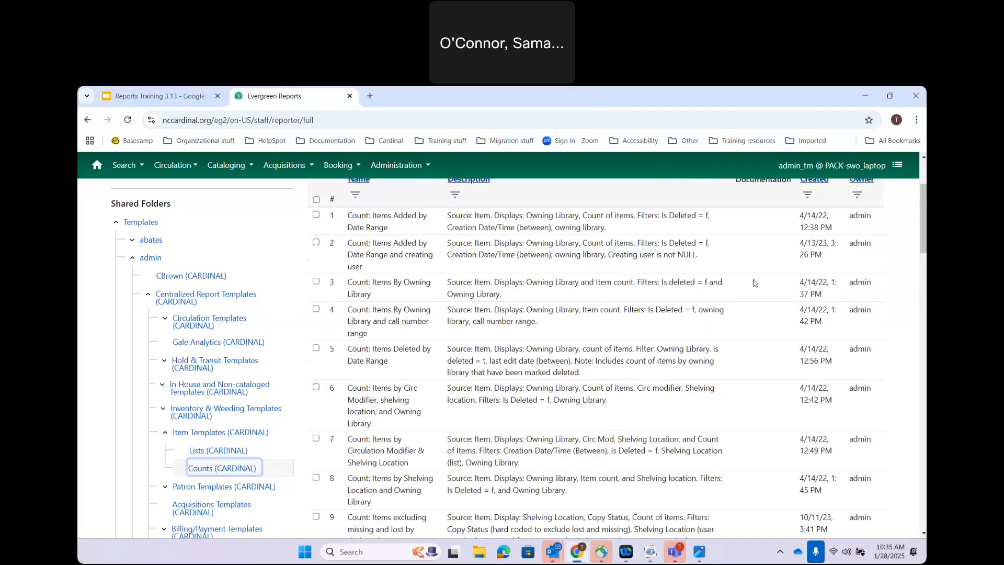
Step: Show 100 templates per page and sort the Counts list by Date Created
{"action": "scroll", "coordinate": [559, 383], "scroll_direction": "up", "scroll_amount": 3}
{"action": "scroll", "coordinate": [559, 383], "scroll_direction": "down", "scroll_amount": 10}
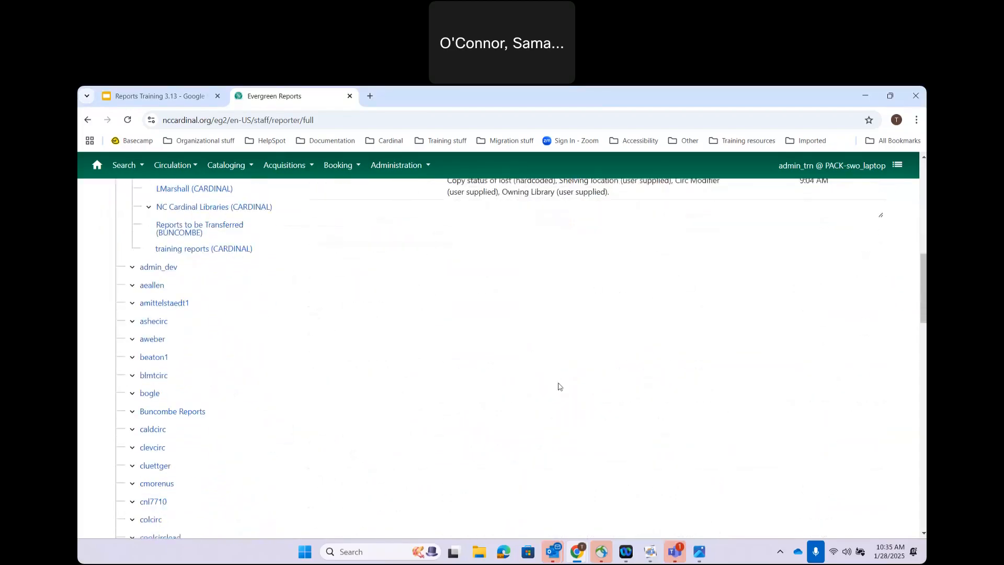
{"action": "scroll", "coordinate": [559, 385], "scroll_direction": "up", "scroll_amount": 3}
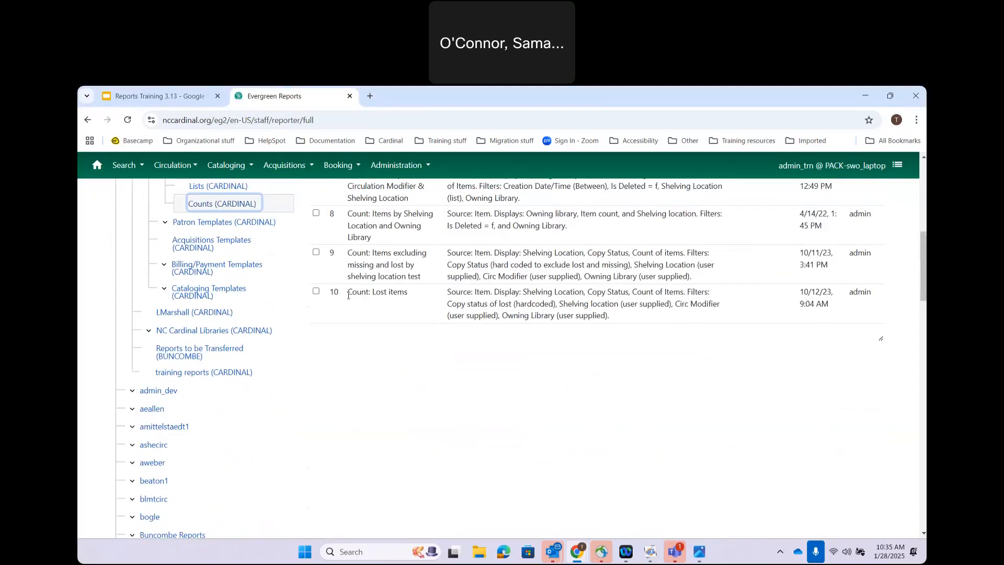
{"action": "scroll", "coordinate": [641, 341], "scroll_direction": "up", "scroll_amount": 7}
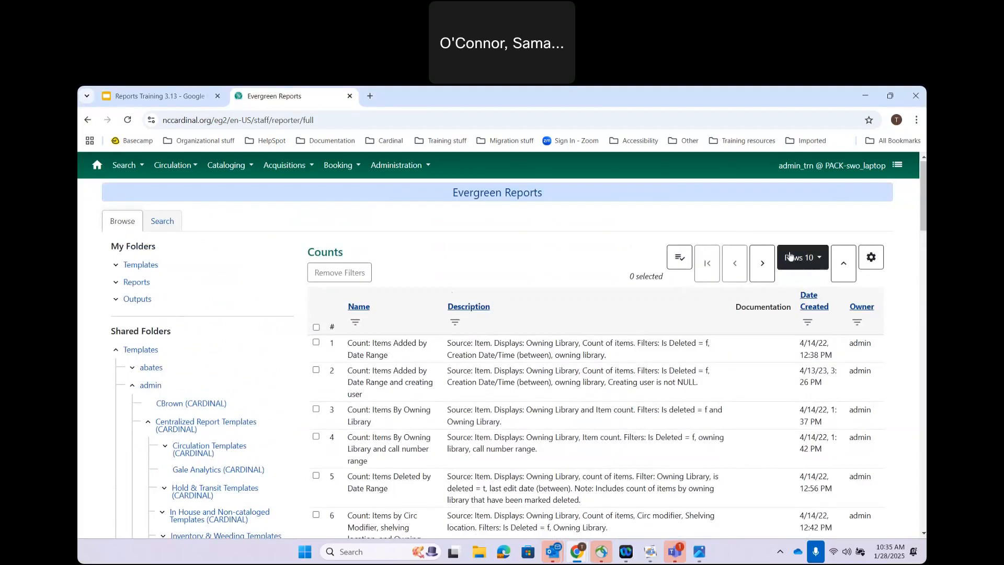
{"action": "left_click", "coordinate": [821, 260]}
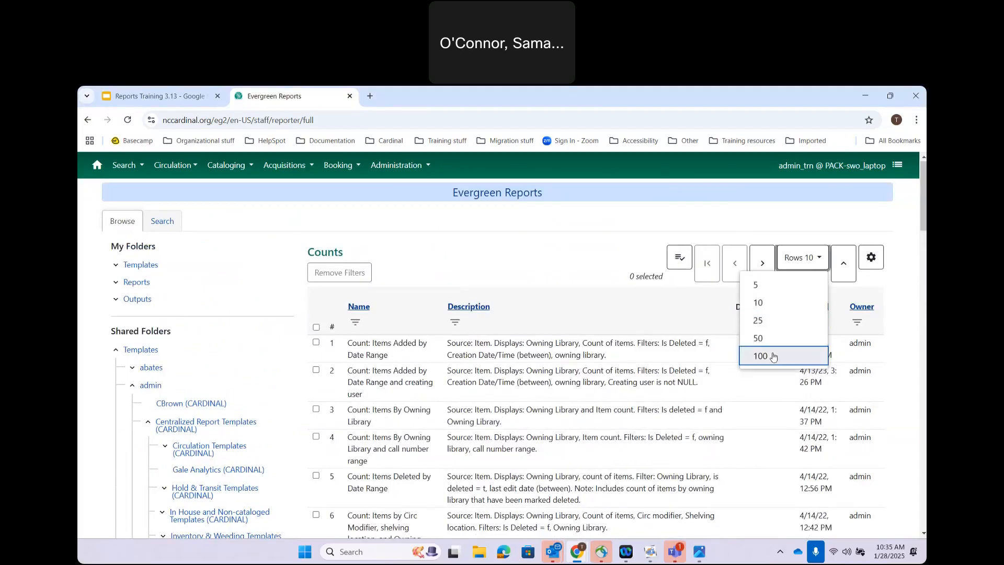
{"action": "left_click", "coordinate": [749, 356]}
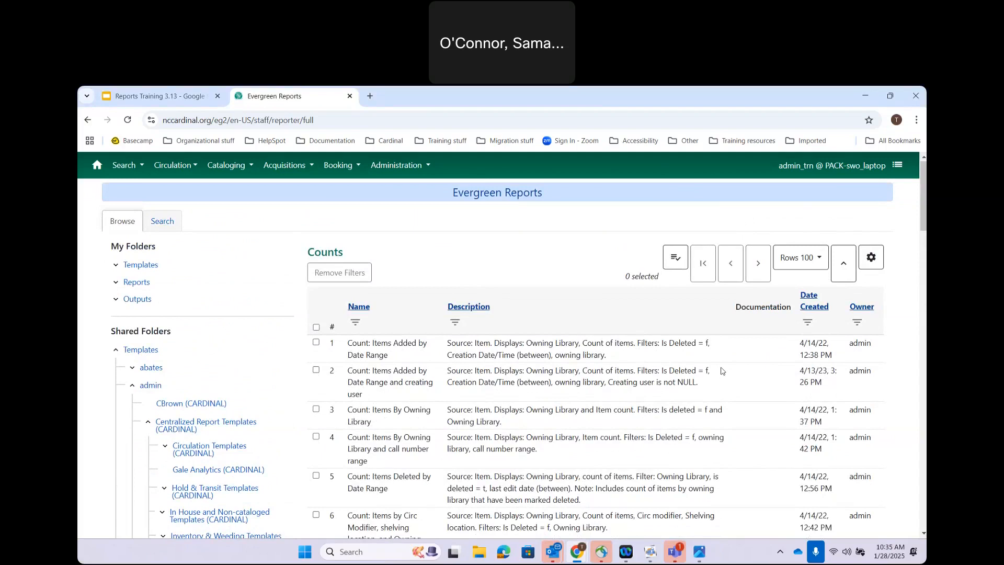
{"action": "left_click", "coordinate": [813, 307]}
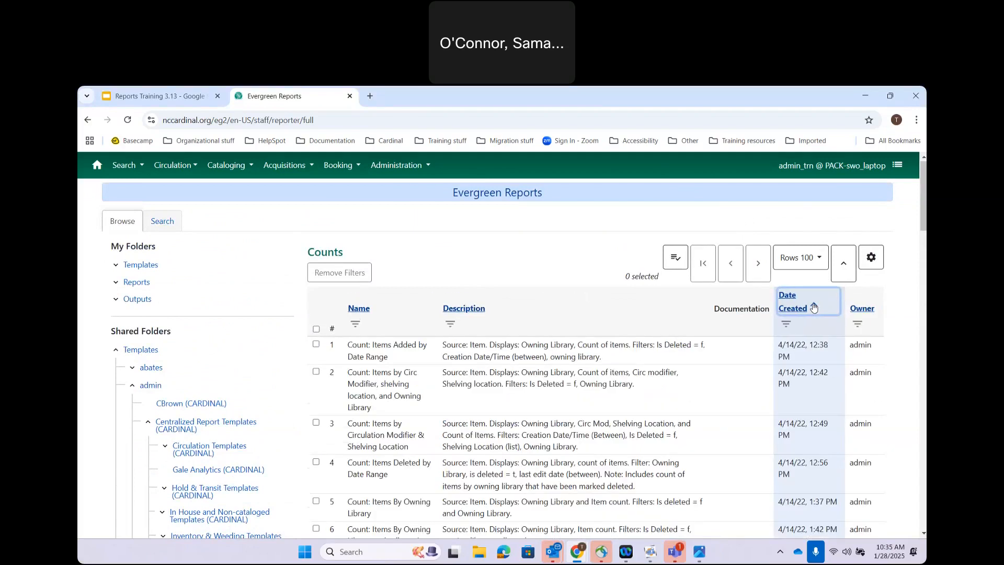
{"action": "left_click", "coordinate": [814, 307]}
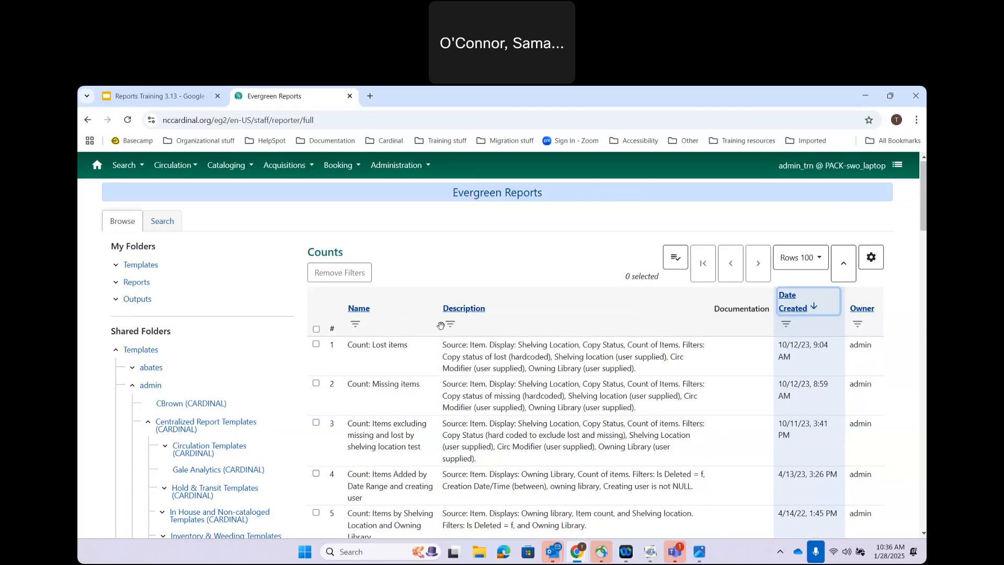
Step: Filter the template Name column to values containing 'Circ modifier'
{"action": "left_click", "coordinate": [355, 324]}
{"action": "left_click", "coordinate": [373, 369]}
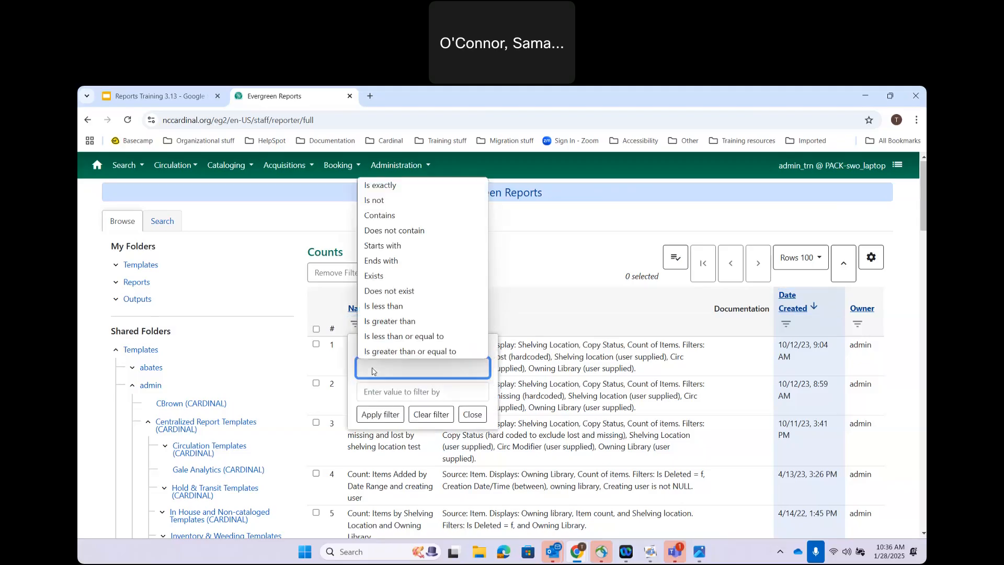
{"action": "left_click", "coordinate": [390, 216]}
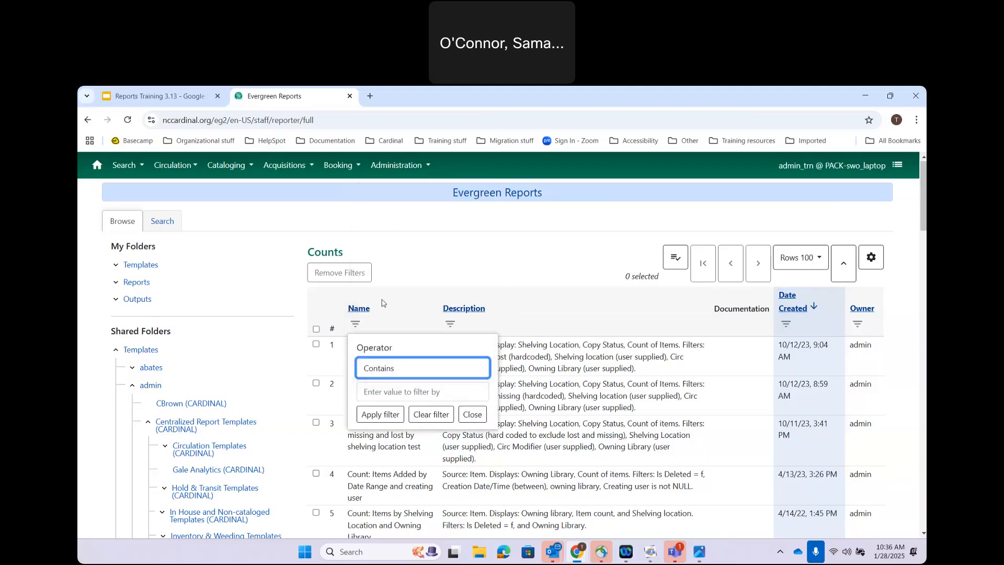
{"action": "left_click", "coordinate": [378, 392]}
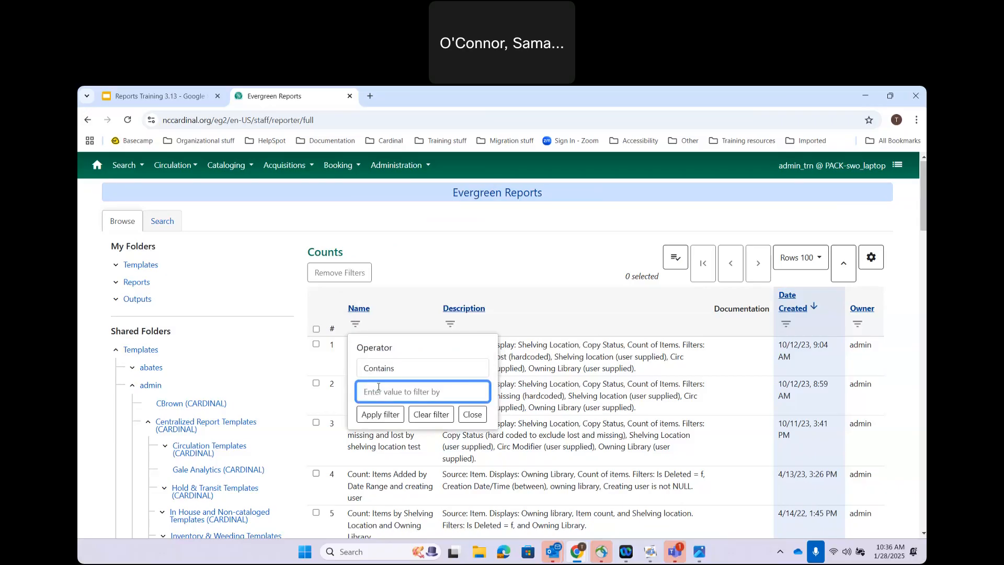
{"action": "type", "text": "cir"}
{"action": "key", "text": "BackSpace"}
{"action": "key", "text": "BackSpace"}
{"action": "key", "text": "BackSpace"}
{"action": "type", "text": "Circ modifier"}
{"action": "left_click", "coordinate": [380, 415]}
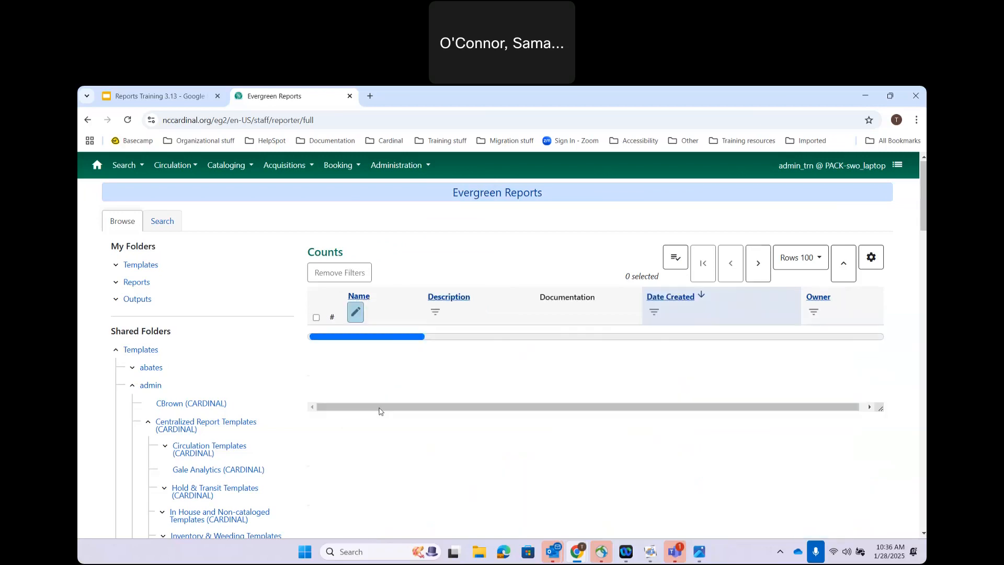
Step: Correct the Name filter value to 'Circ Modifier' and reapply it
{"action": "left_click", "coordinate": [359, 312]}
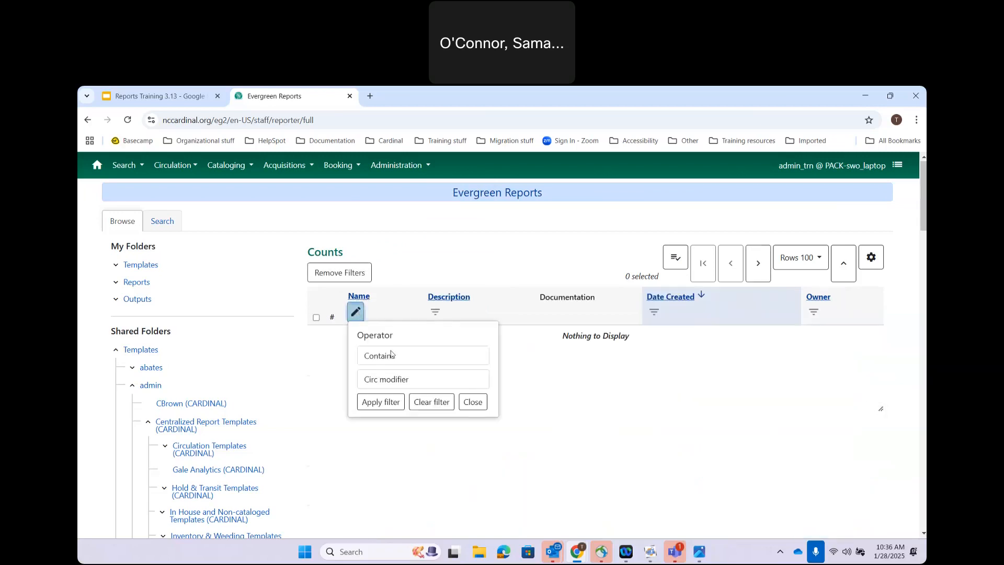
{"action": "left_click", "coordinate": [386, 379]}
{"action": "key", "text": "BackSpace"}
{"action": "type", "text": "M"}
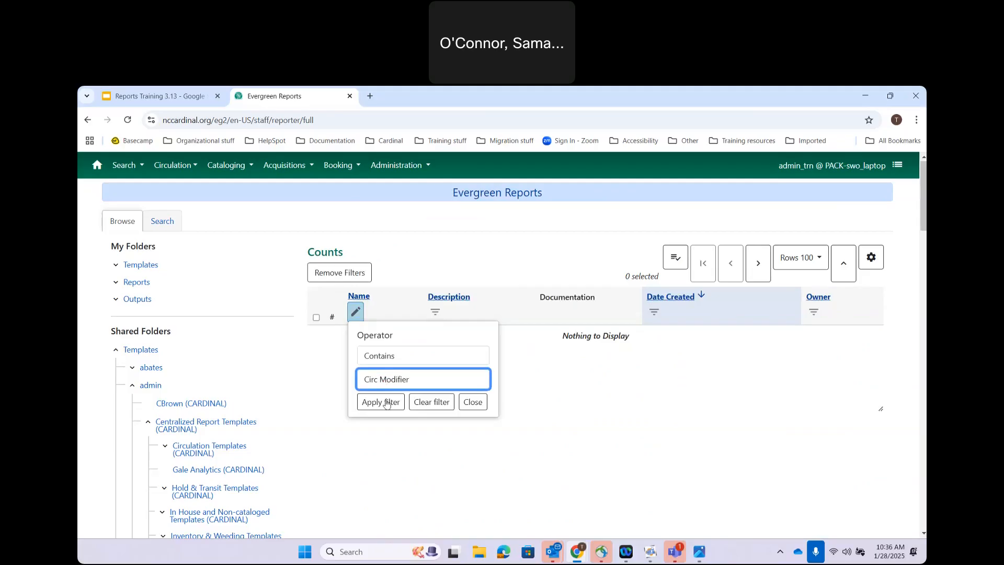
{"action": "left_click", "coordinate": [385, 403]}
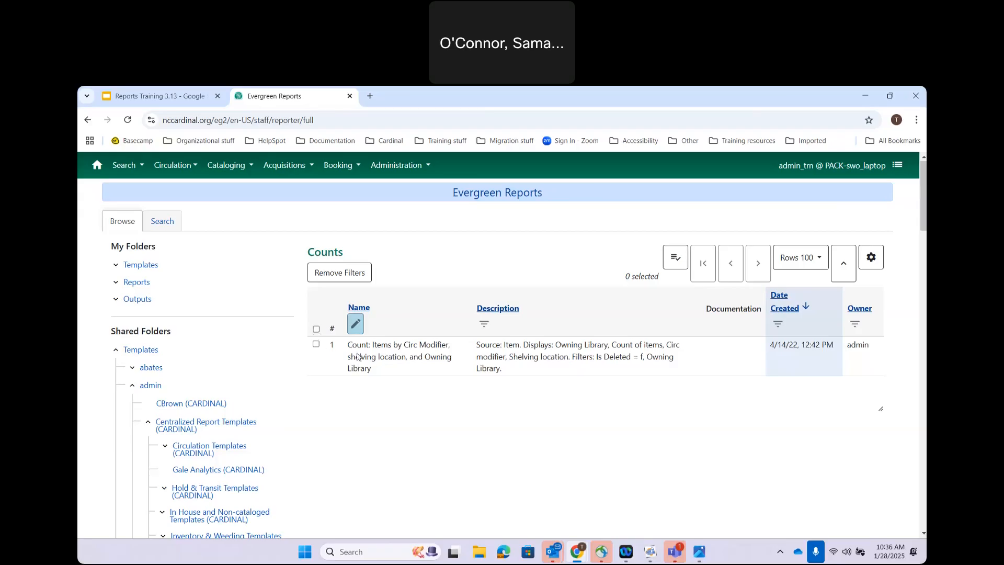
Step: Select the Items by Circ Modifier template, browse its actions menus, then open it as a new report
{"action": "left_click", "coordinate": [334, 346]}
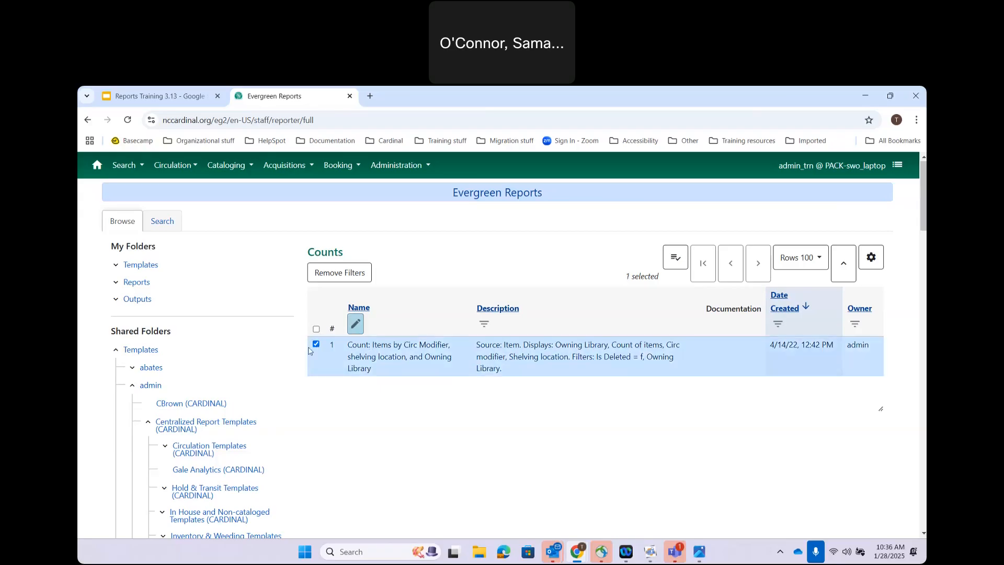
{"action": "left_click", "coordinate": [680, 261]}
{"action": "right_click", "coordinate": [415, 357]}
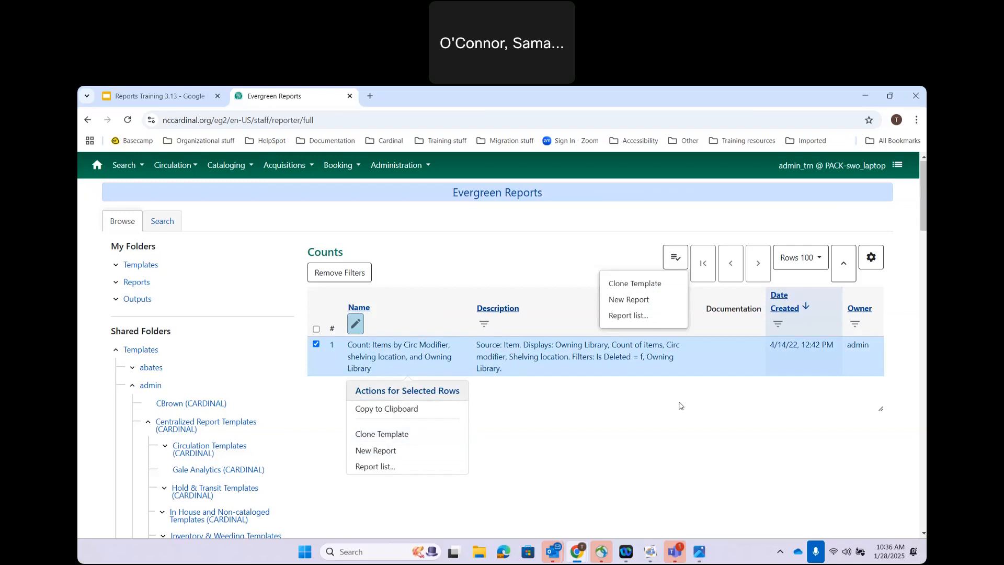
{"action": "left_click", "coordinate": [577, 420]}
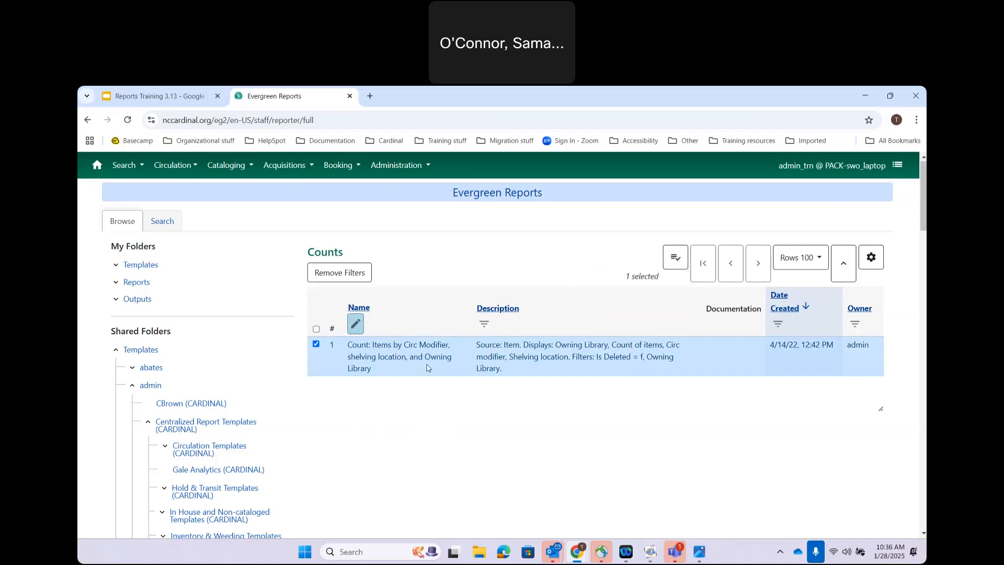
{"action": "double_click", "coordinate": [396, 345]}
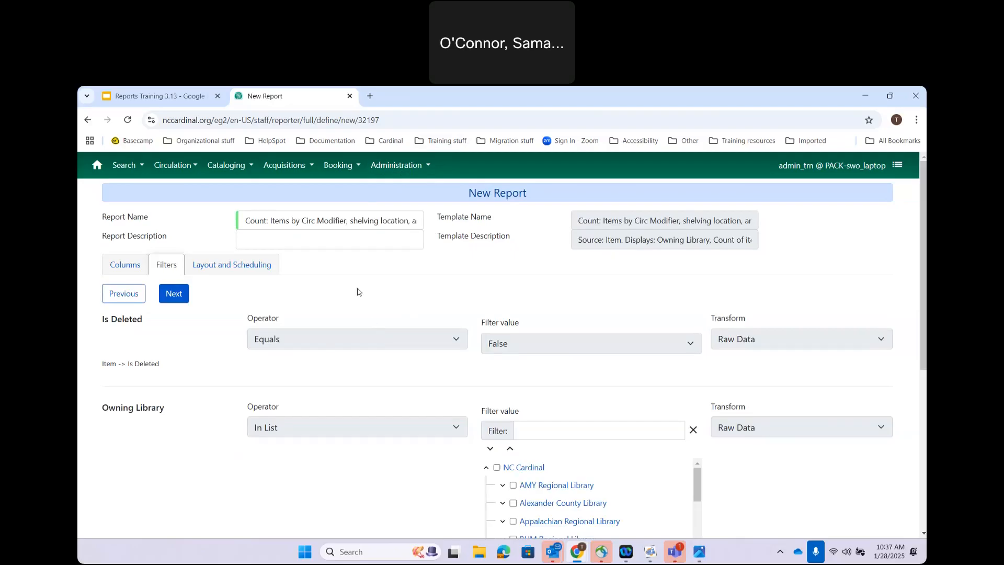
Step: Abandon the New Report form and return to Administration > Reports
{"action": "left_click", "coordinate": [396, 165]}
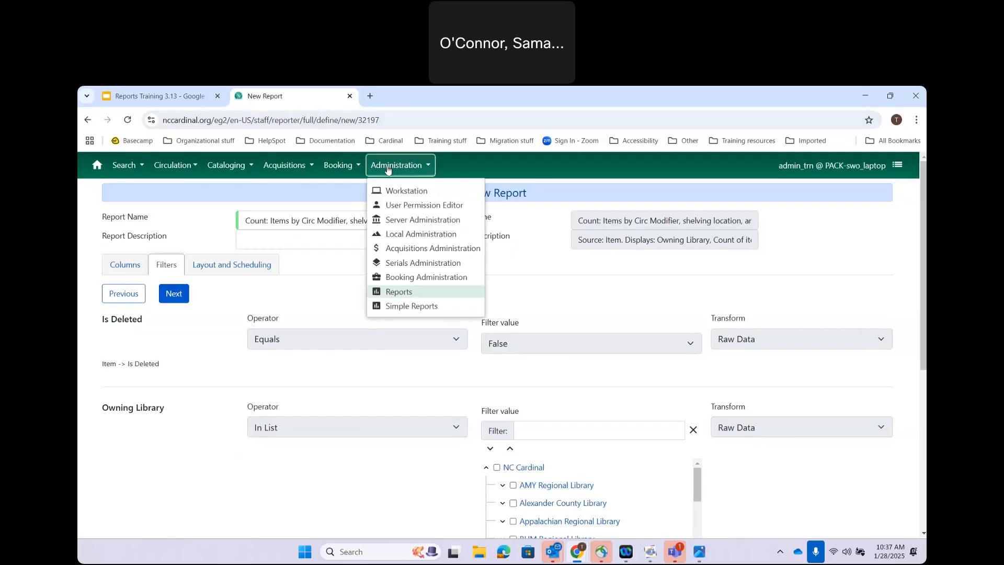
{"action": "left_click", "coordinate": [402, 296]}
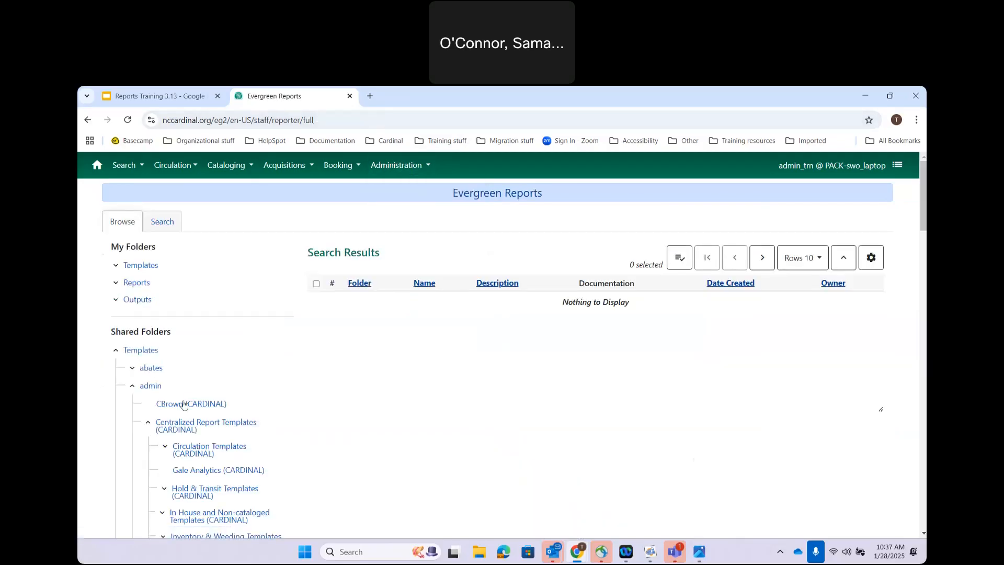
Step: Reopen Counts (CARDINAL) and filter template names containing 'Circ Modif'
{"action": "scroll", "coordinate": [195, 449], "scroll_direction": "down", "scroll_amount": 2}
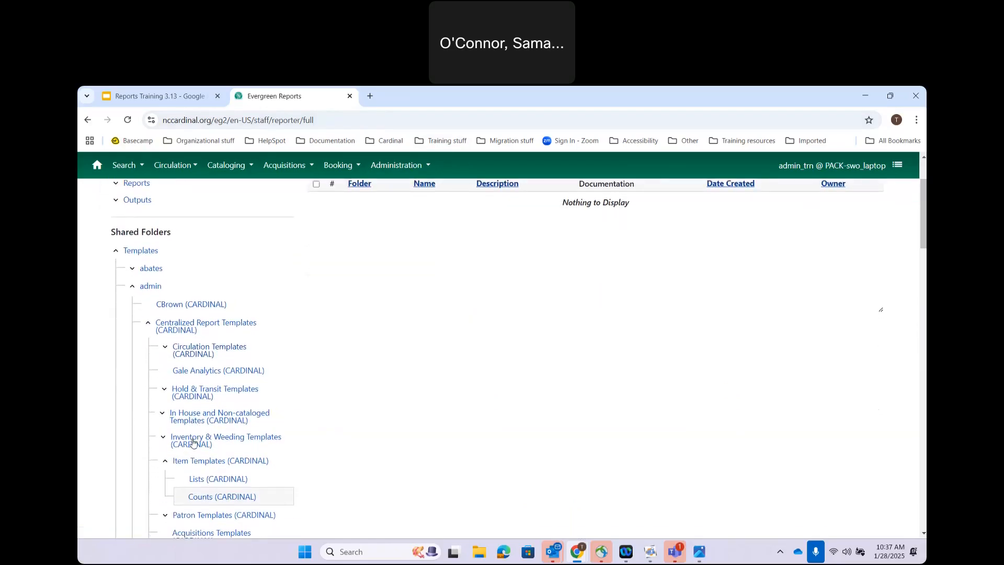
{"action": "left_click", "coordinate": [204, 492]}
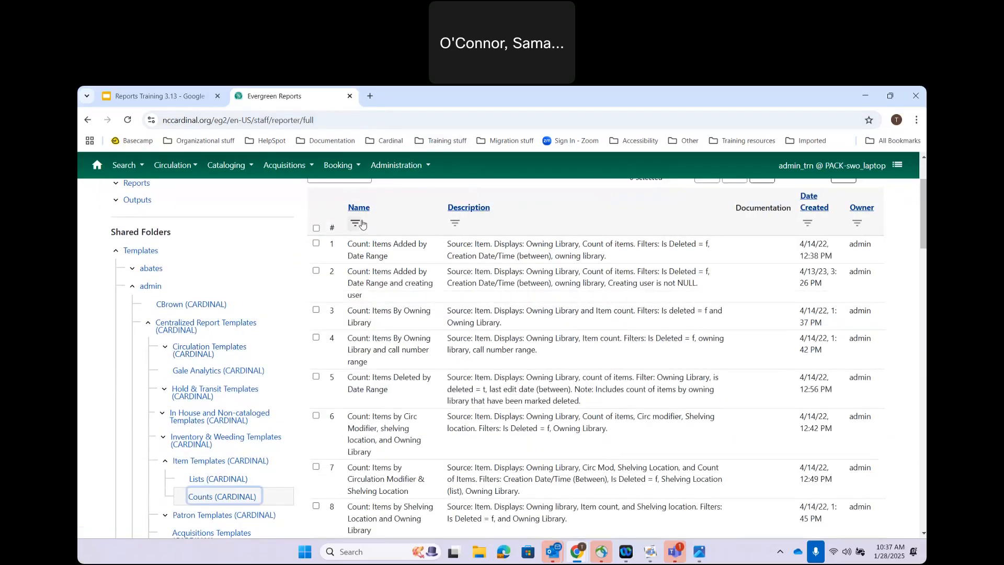
{"action": "left_click", "coordinate": [357, 224]}
{"action": "left_click", "coordinate": [381, 267]}
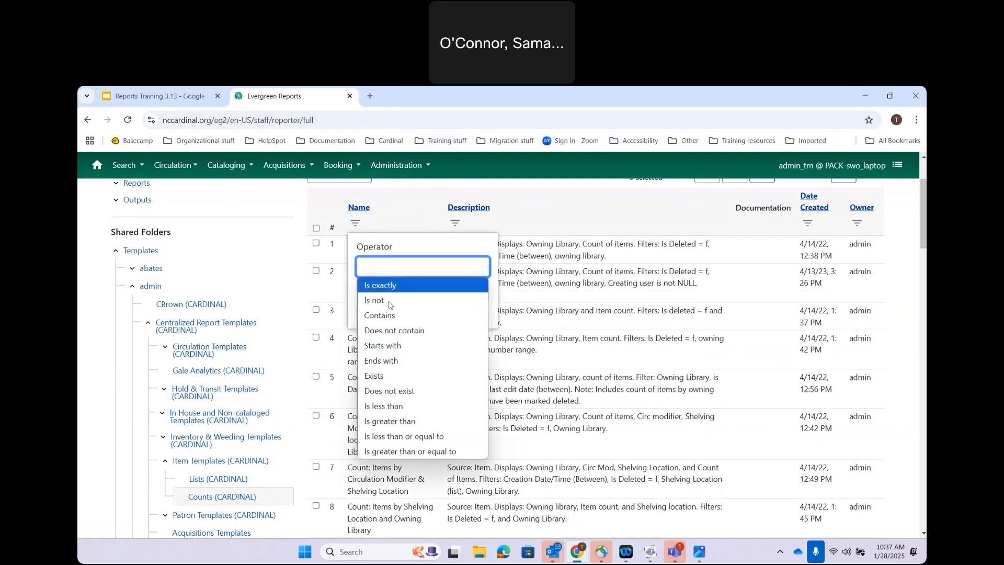
{"action": "left_click", "coordinate": [390, 317]}
{"action": "left_click", "coordinate": [377, 288]}
{"action": "type", "text": "Circ Modif"}
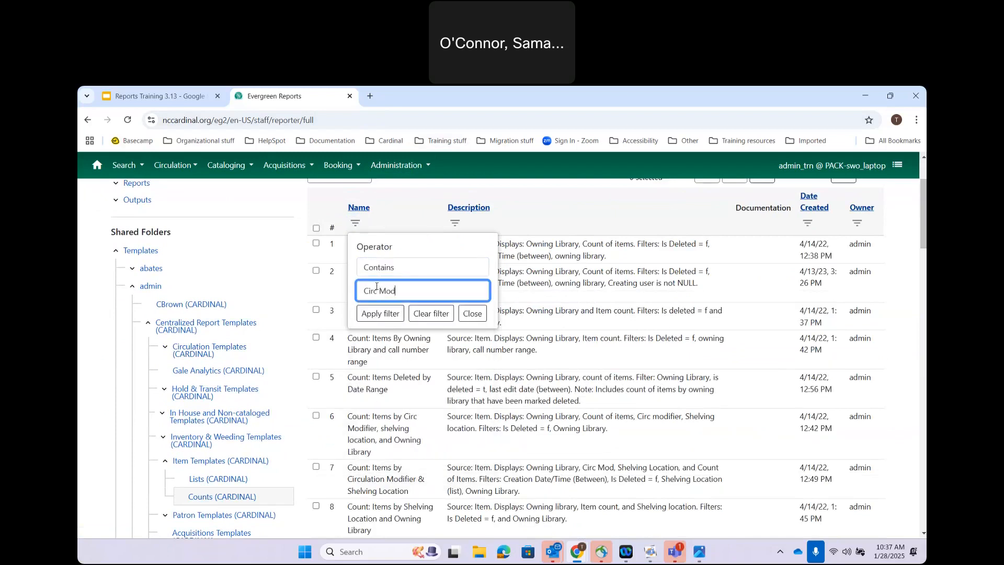
{"action": "key", "text": "Return"}
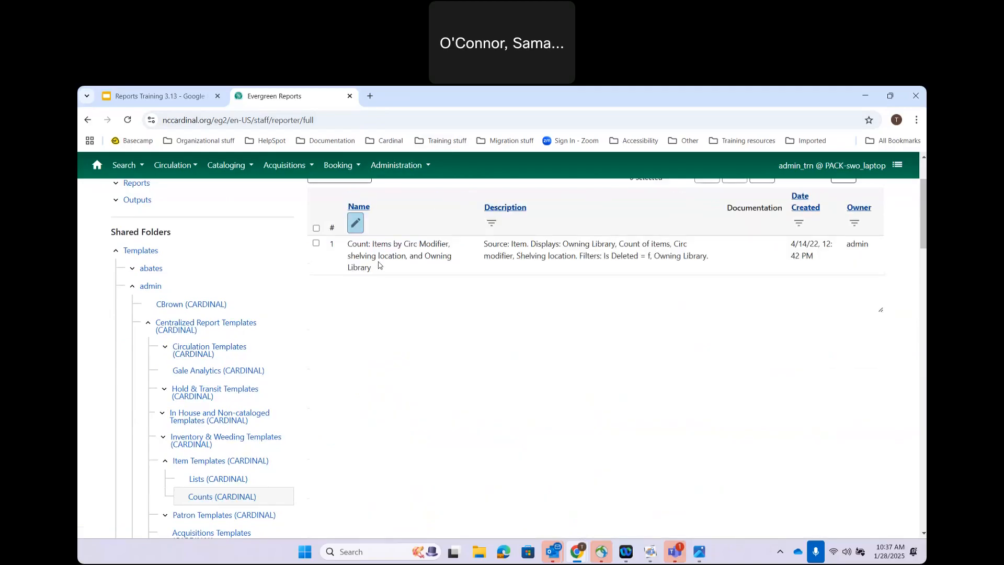
Step: Check the Count: Items by Circ Modifier template and clone it from the right-click menu
{"action": "left_click", "coordinate": [379, 265]}
{"action": "right_click", "coordinate": [410, 272]}
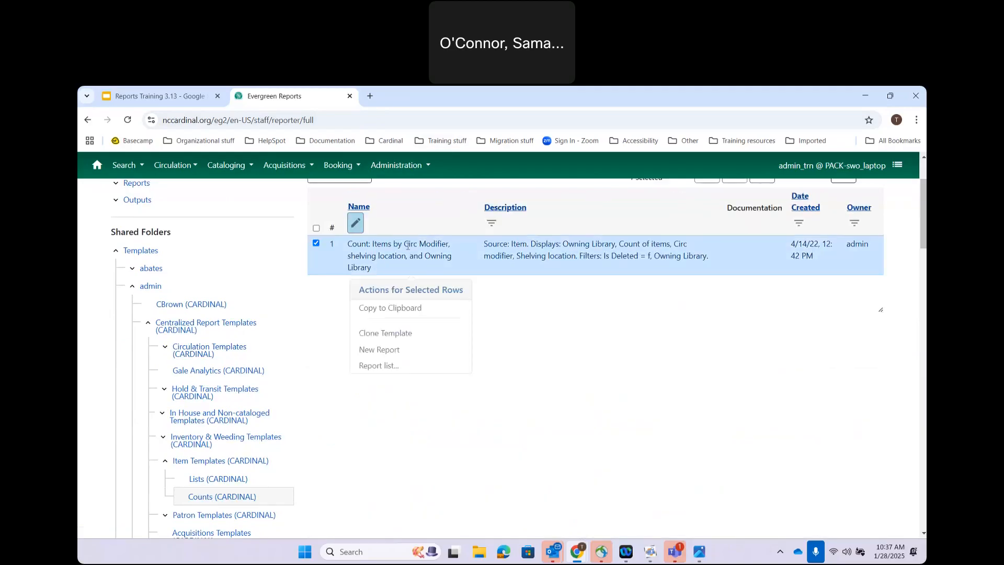
{"action": "left_click", "coordinate": [395, 335]}
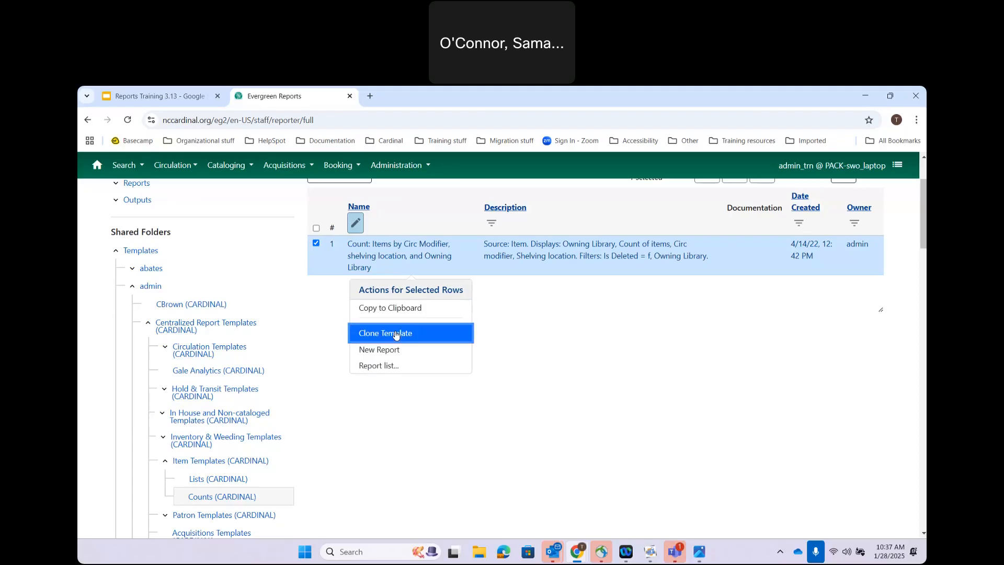
{"action": "scroll", "coordinate": [430, 320], "scroll_direction": "up", "scroll_amount": 3}
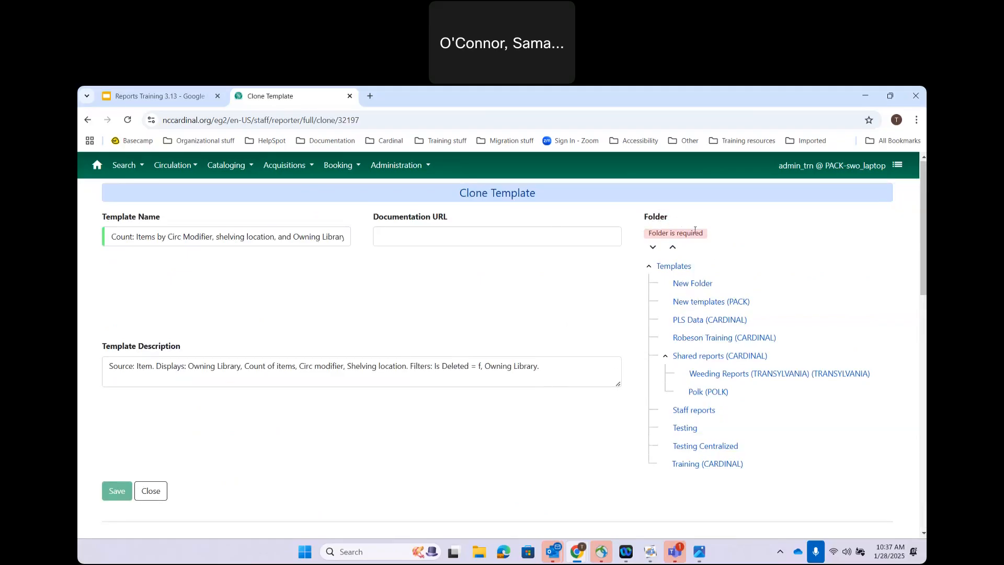
Step: Collapse Shared reports and set Training (CARDINAL) as the clone's destination folder
{"action": "left_click", "coordinate": [665, 356]}
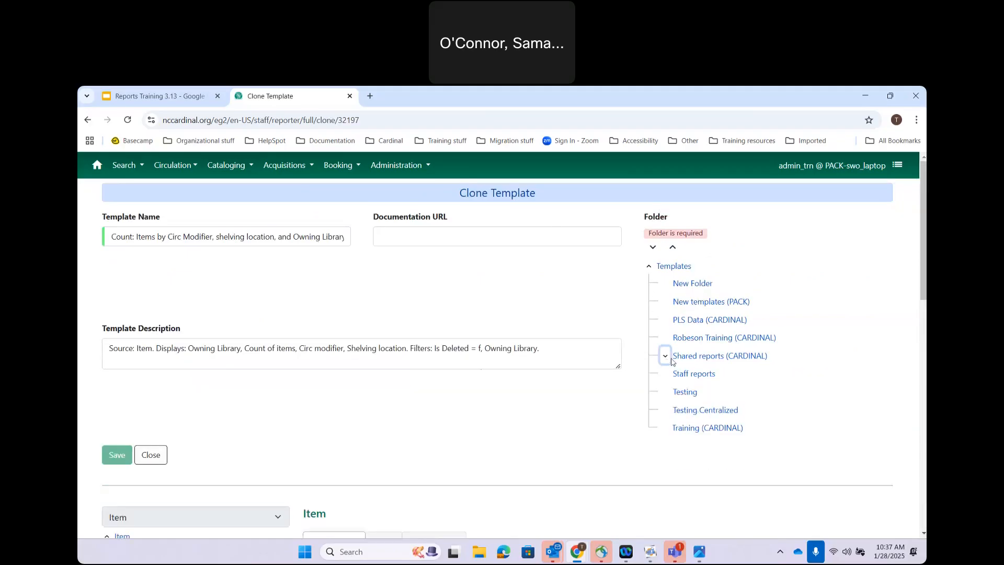
{"action": "left_click", "coordinate": [696, 428]}
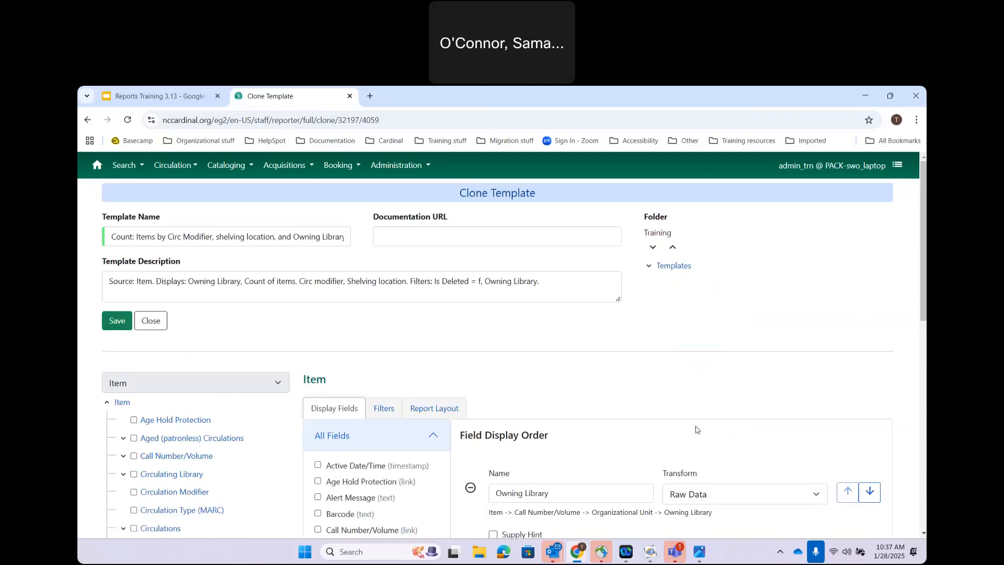
{"action": "left_click", "coordinate": [648, 266]}
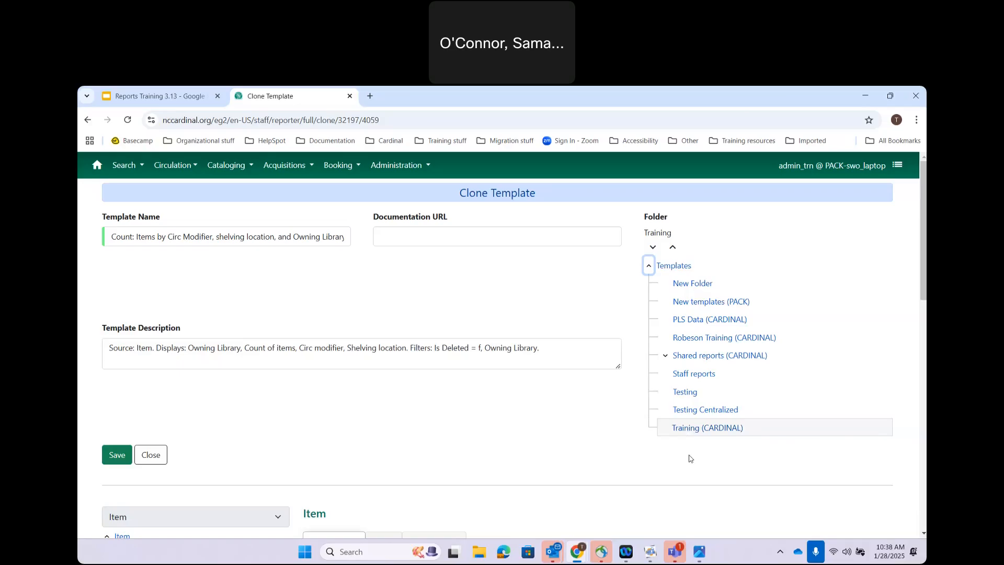
{"action": "left_click", "coordinate": [692, 433]}
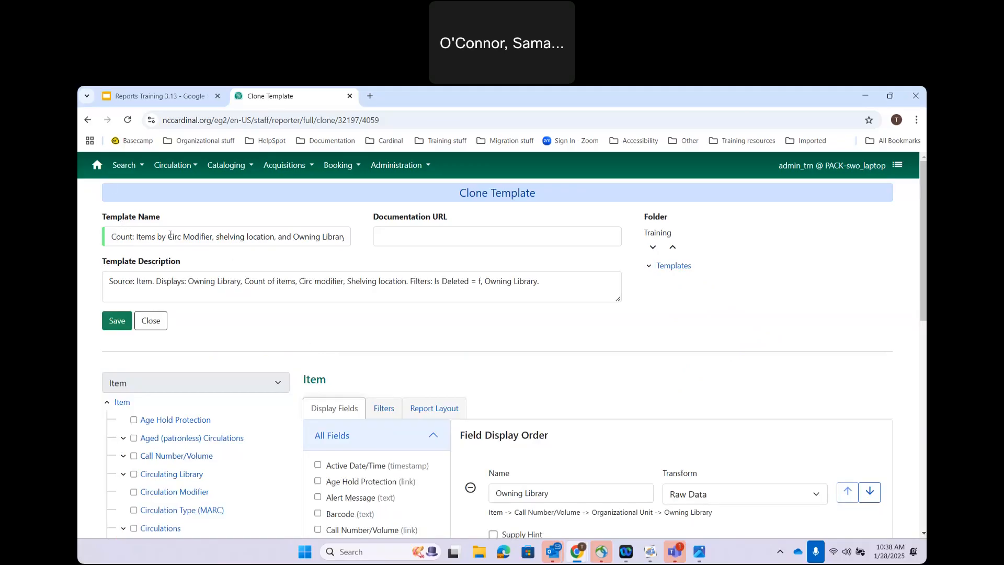
Step: Replace ' (Clone)' at the end of the template name with ' v. 1.1'
{"action": "left_click_drag", "start_coordinate": [312, 236], "coordinate": [422, 240]}
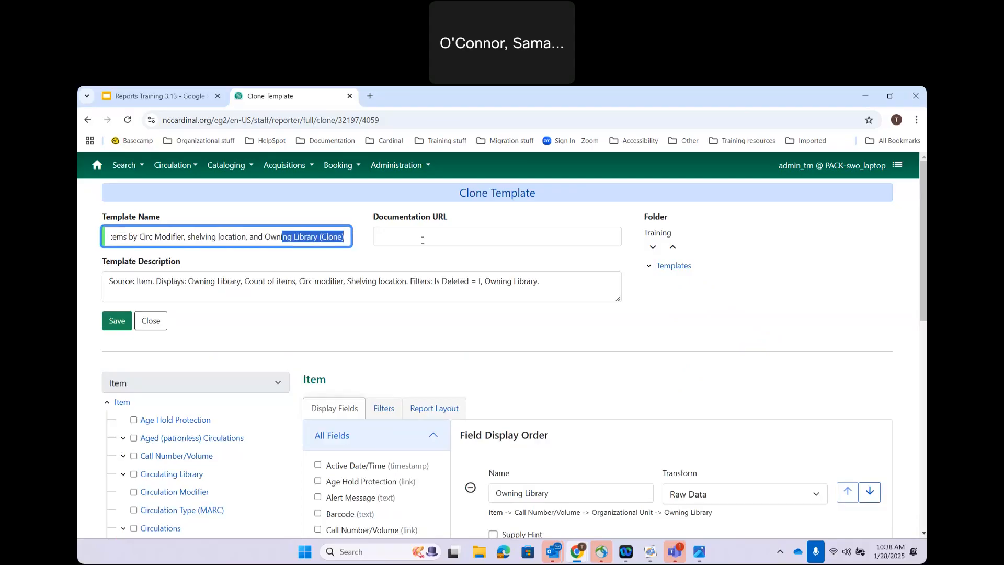
{"action": "key", "text": "Right"}
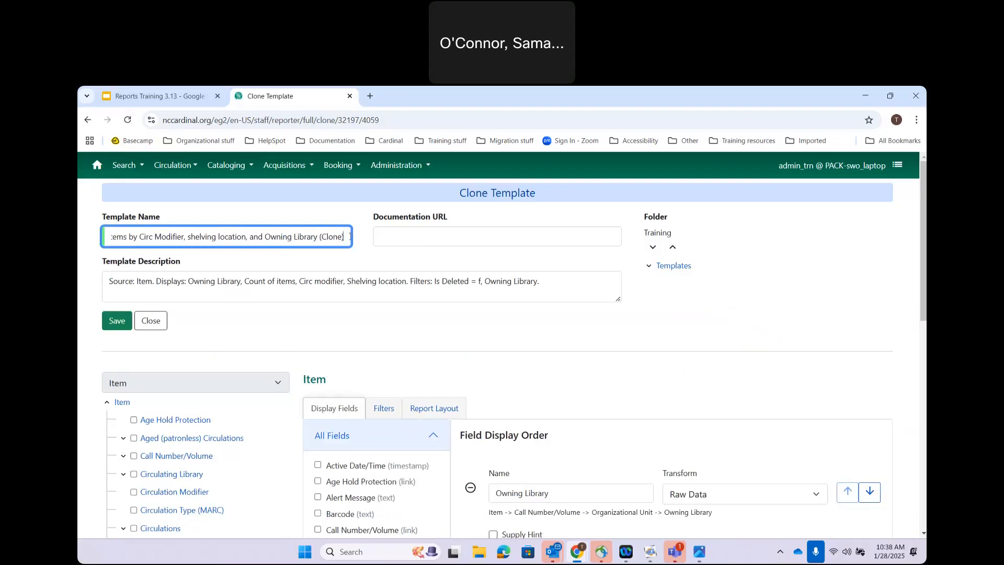
{"action": "key", "text": "BackSpace"}
{"action": "key", "text": "BackSpace"}
{"action": "key", "text": "BackSpace"}
{"action": "key", "text": "BackSpace"}
{"action": "key", "text": "BackSpace"}
{"action": "key", "text": "BackSpace"}
{"action": "key", "text": "BackSpace"}
{"action": "key", "text": "BackSpace"}
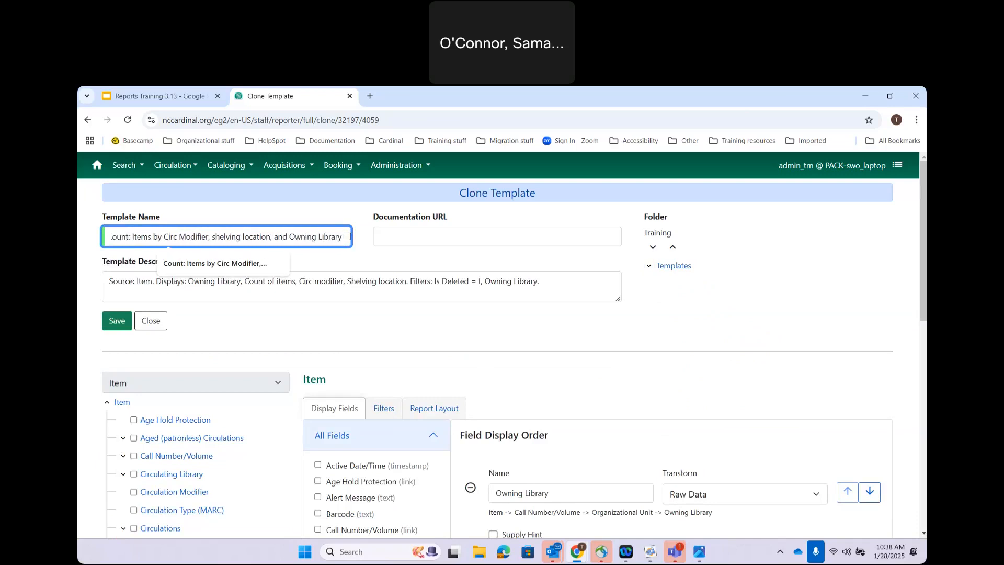
{"action": "type", "text": "v.v1.1"}
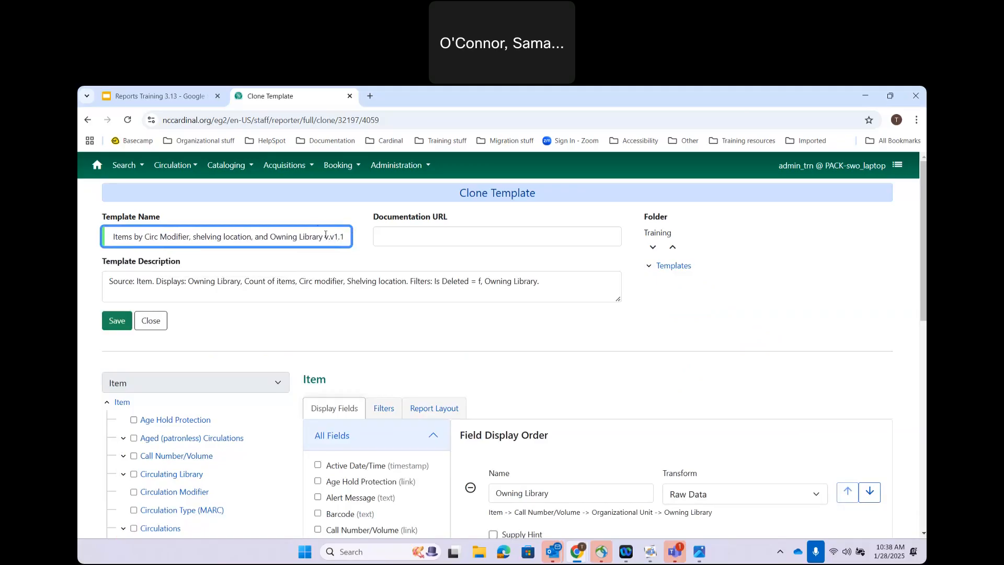
{"action": "left_click", "coordinate": [333, 236]}
{"action": "key", "text": "BackSpace"}
{"action": "key", "text": "BackSpace"}
{"action": "type", "text": "."}
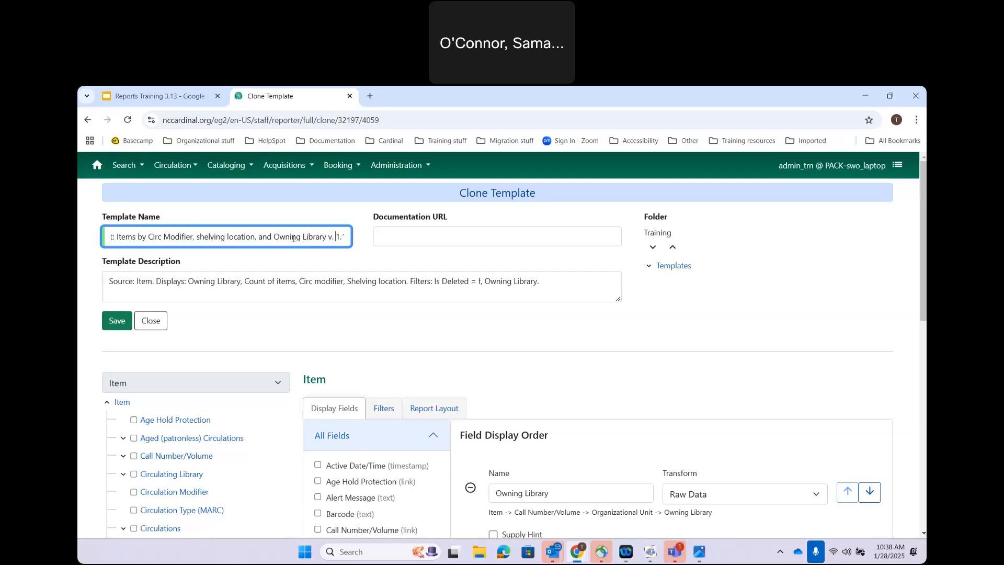
{"action": "right_click", "coordinate": [345, 243]}
{"action": "right_click", "coordinate": [333, 236]}
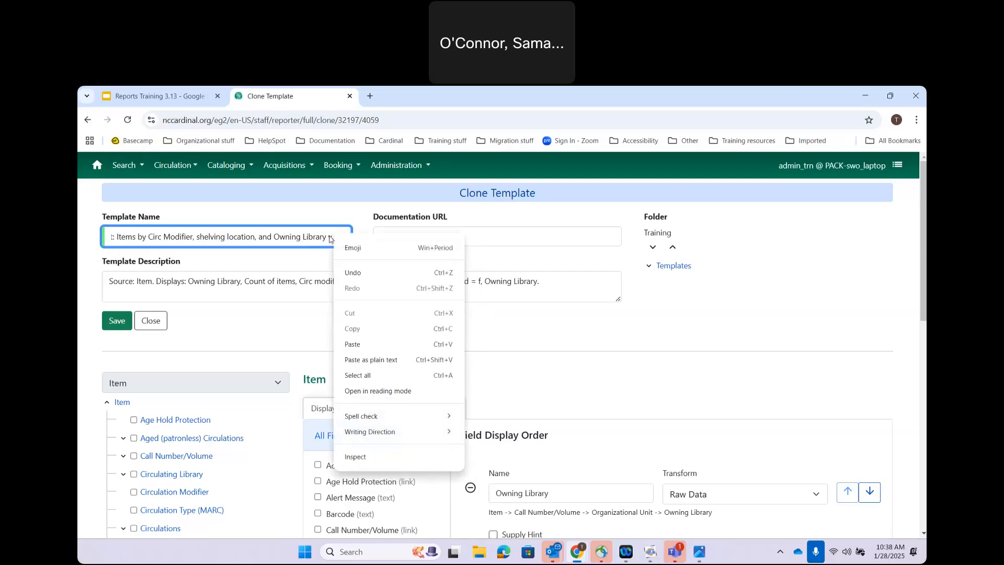
{"action": "left_click", "coordinate": [328, 236]}
{"action": "left_click_drag", "start_coordinate": [328, 236], "coordinate": [390, 232]}
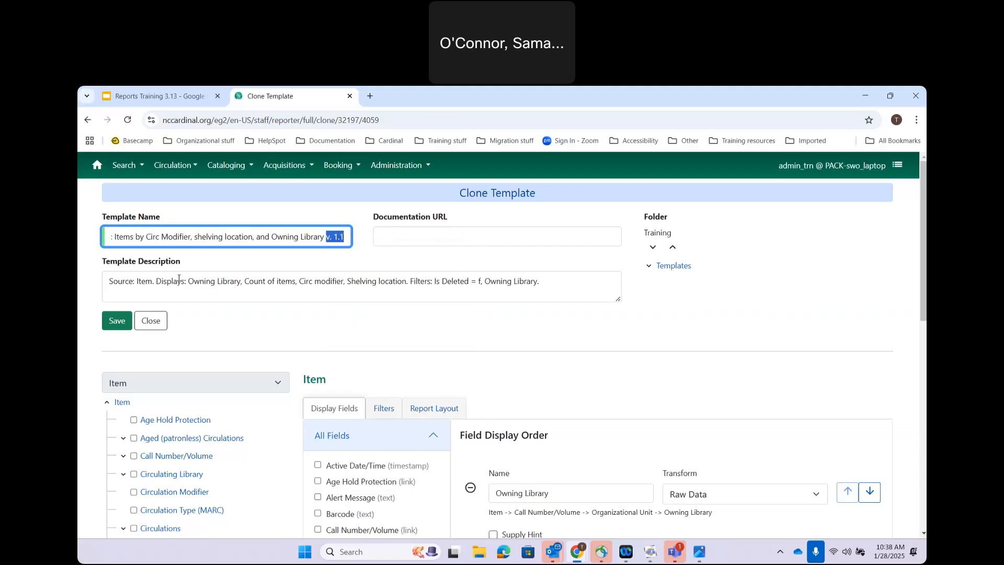
Step: Append 'CLONED FROM CRT' to the template description, leaving the documentation URL empty
{"action": "left_click", "coordinate": [551, 277]}
{"action": "type", "text": "CL"}
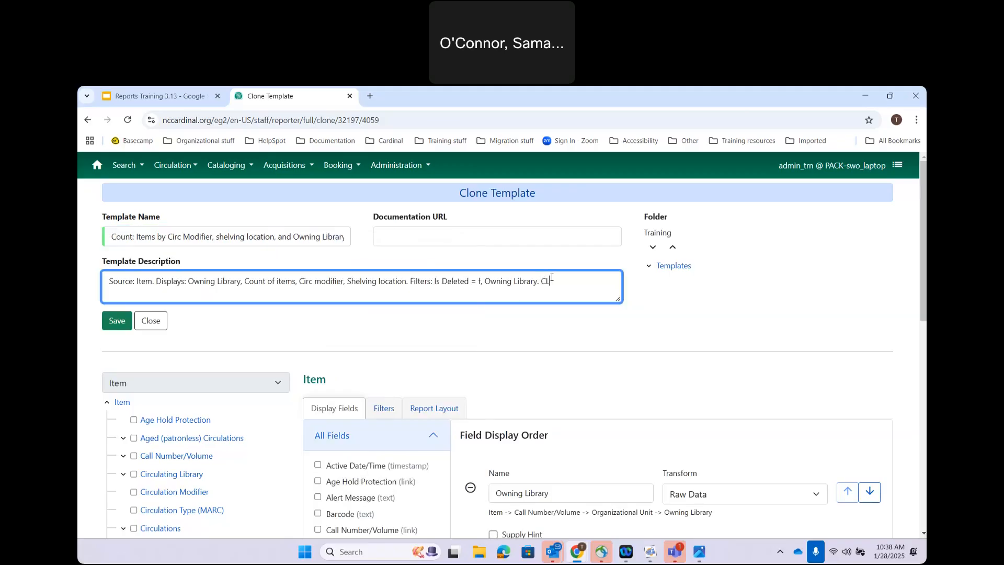
{"action": "type", "text": "ONED FROM CRT"}
{"action": "left_click", "coordinate": [399, 237]}
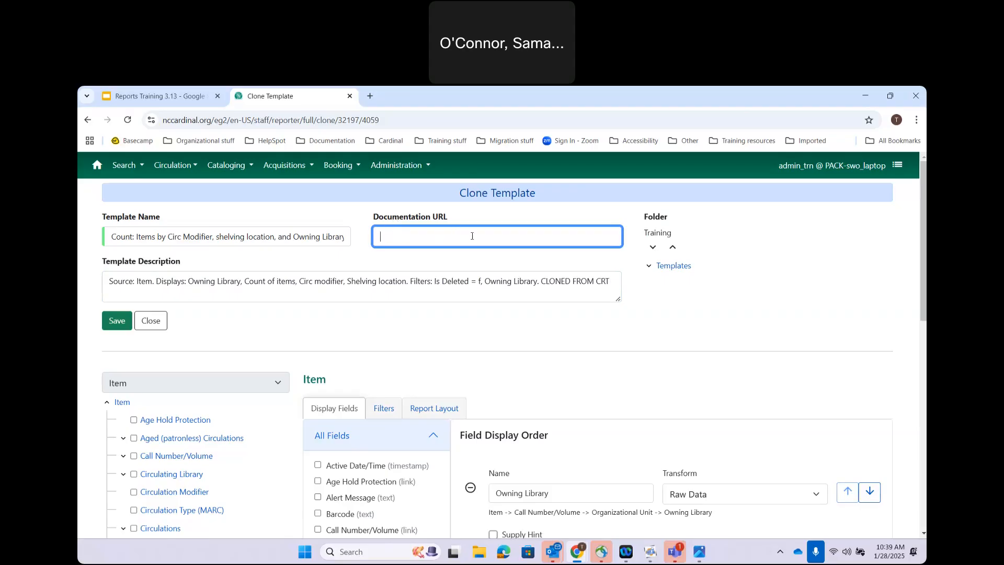
{"action": "left_click", "coordinate": [252, 333]}
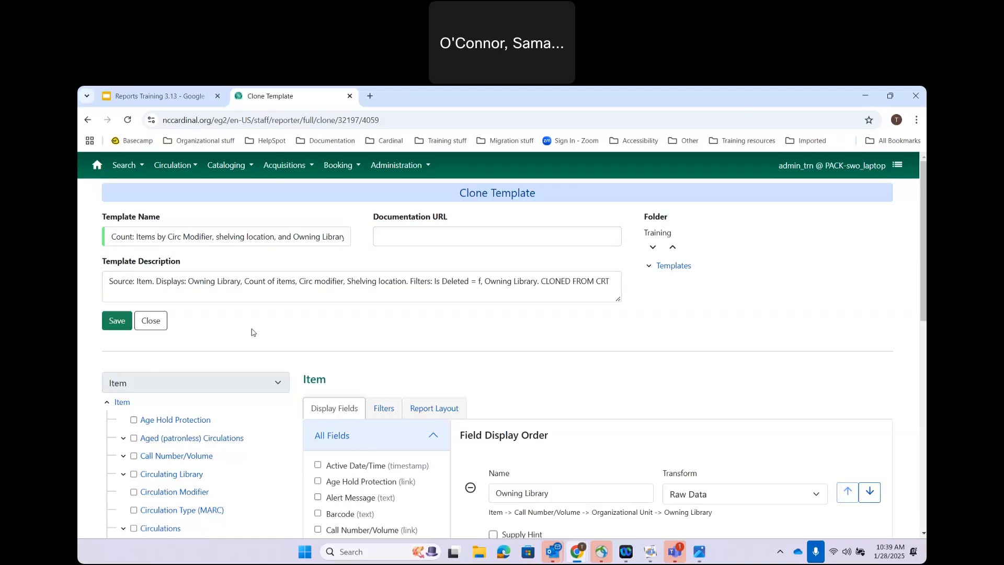
{"action": "scroll", "coordinate": [251, 333], "scroll_direction": "down", "scroll_amount": 3}
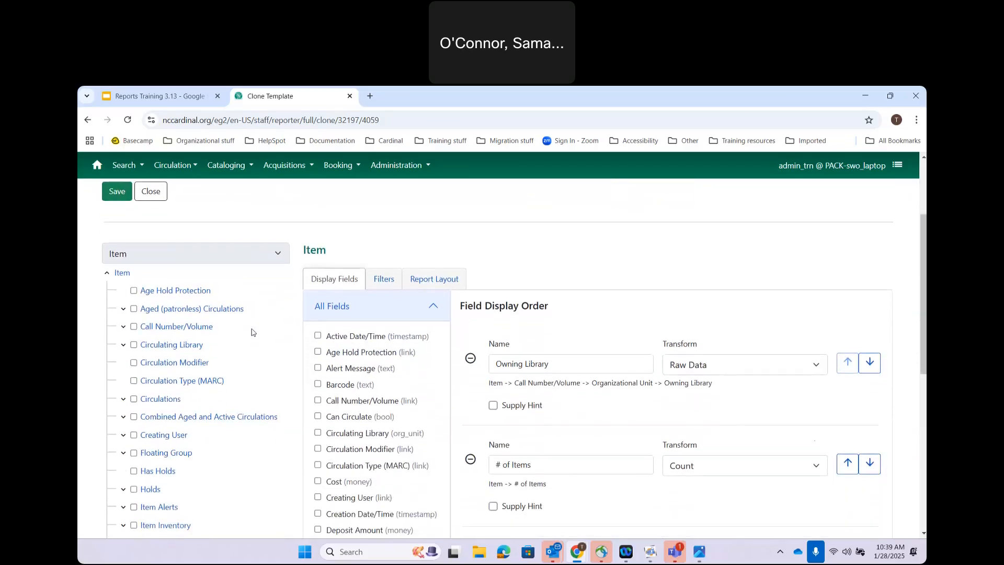
{"action": "scroll", "coordinate": [253, 330], "scroll_direction": "down", "scroll_amount": 1}
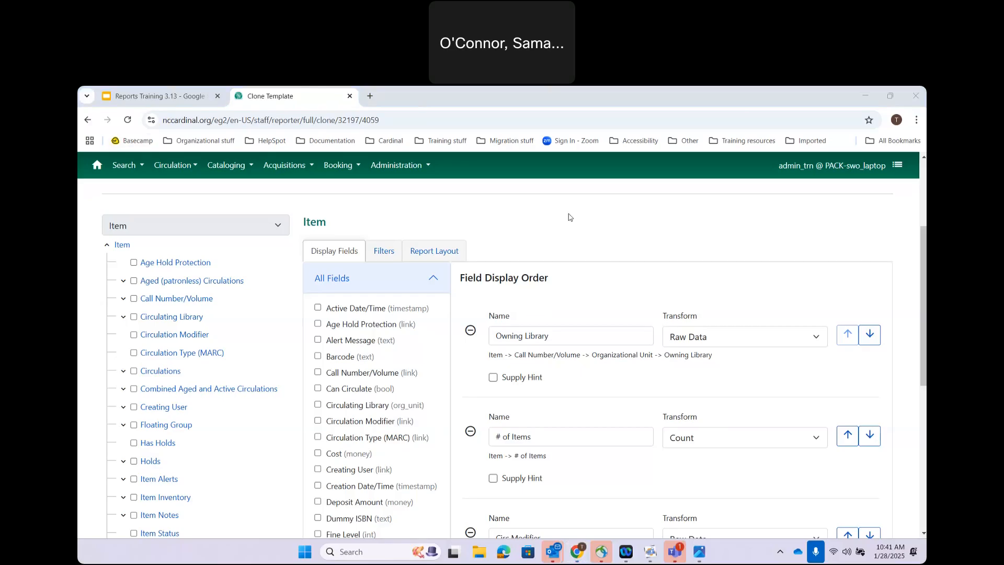
{"action": "scroll", "coordinate": [569, 216], "scroll_direction": "up", "scroll_amount": 3}
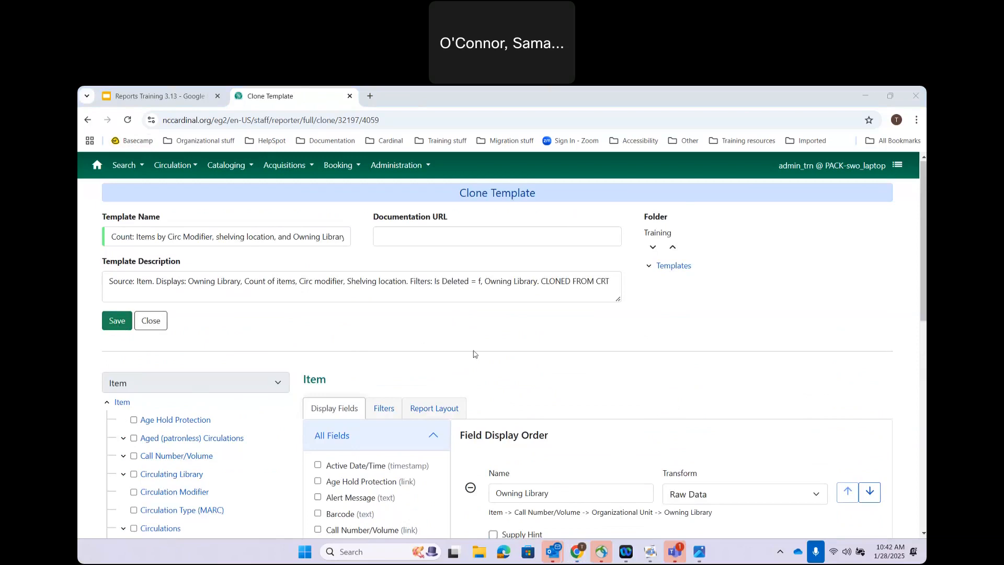
{"action": "scroll", "coordinate": [593, 399], "scroll_direction": "down", "scroll_amount": 2}
{"action": "scroll", "coordinate": [593, 399], "scroll_direction": "down", "scroll_amount": 1}
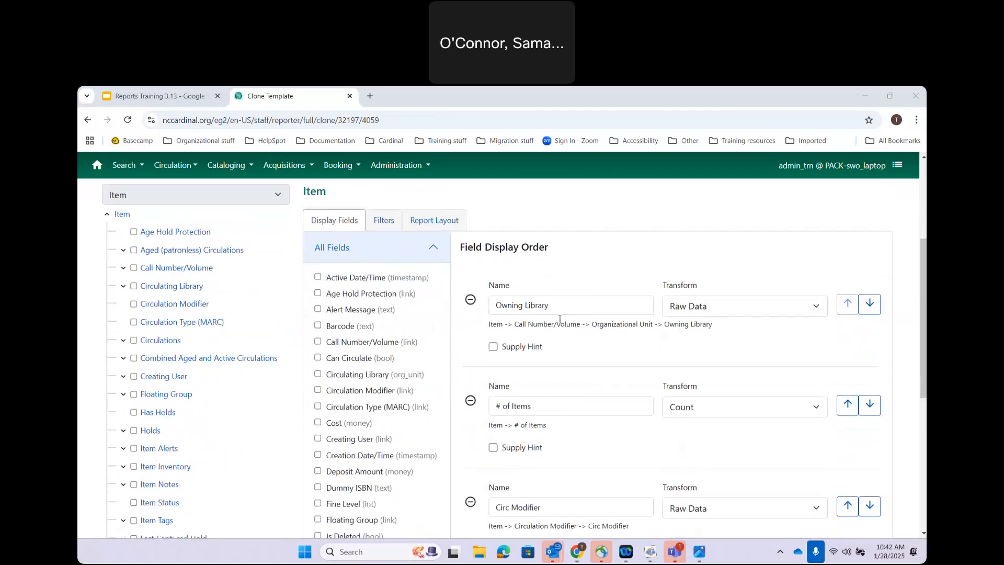
{"action": "scroll", "coordinate": [555, 395], "scroll_direction": "down", "scroll_amount": 2}
{"action": "scroll", "coordinate": [555, 394], "scroll_direction": "down", "scroll_amount": 1}
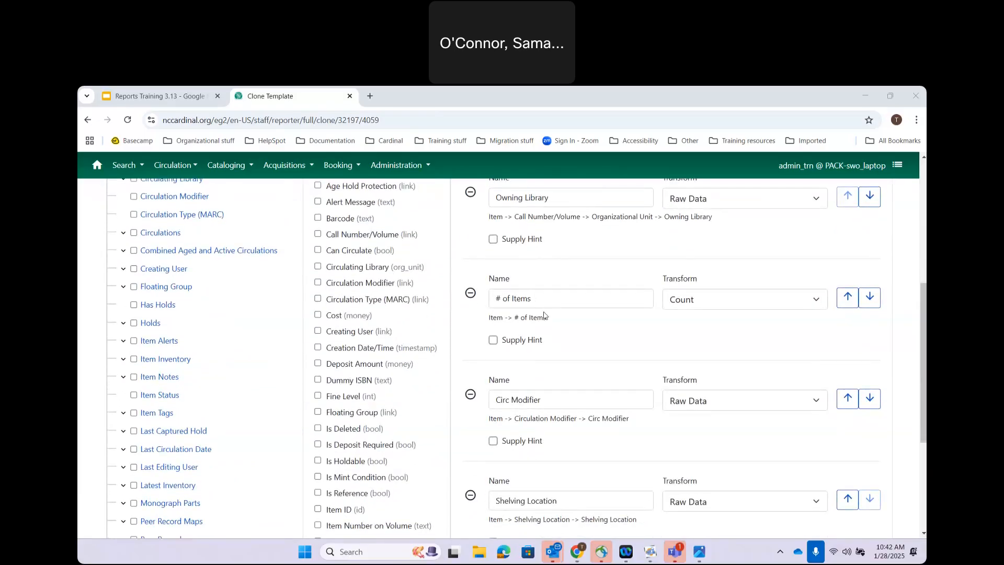
{"action": "scroll", "coordinate": [588, 345], "scroll_direction": "down", "scroll_amount": 2}
{"action": "scroll", "coordinate": [587, 345], "scroll_direction": "down", "scroll_amount": 1}
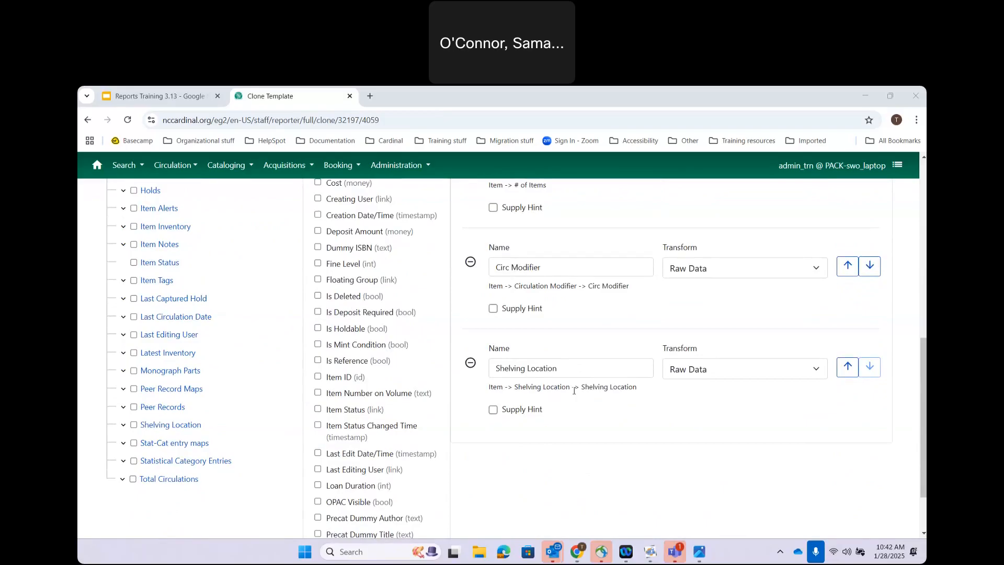
{"action": "scroll", "coordinate": [574, 390], "scroll_direction": "up", "scroll_amount": 1}
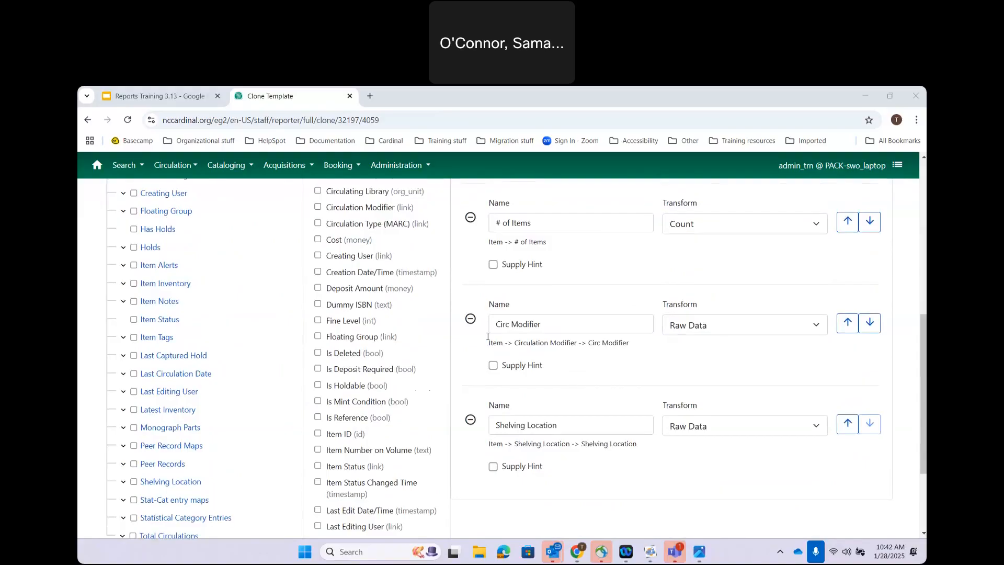
{"action": "scroll", "coordinate": [556, 330], "scroll_direction": "up", "scroll_amount": 4}
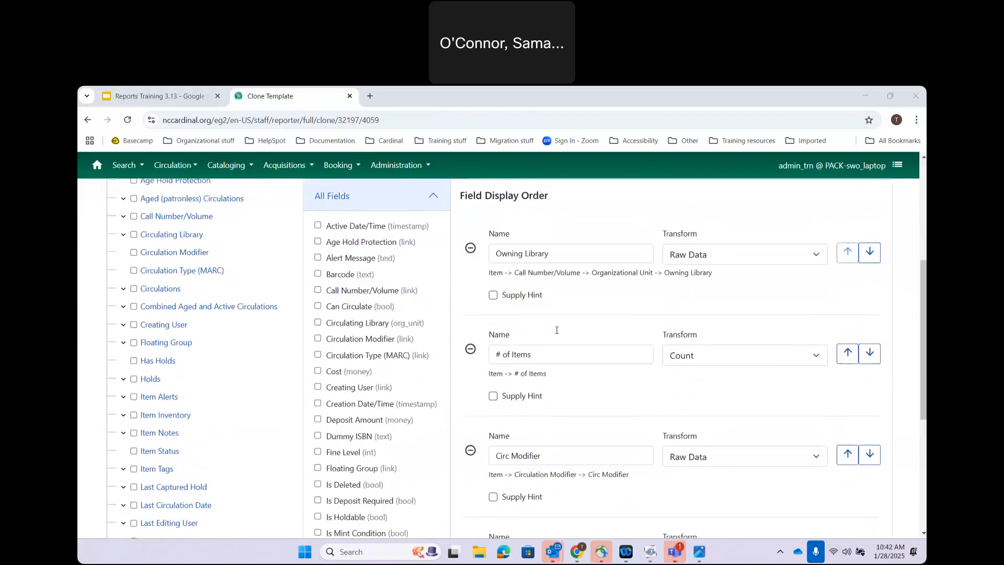
{"action": "scroll", "coordinate": [557, 330], "scroll_direction": "up", "scroll_amount": 1}
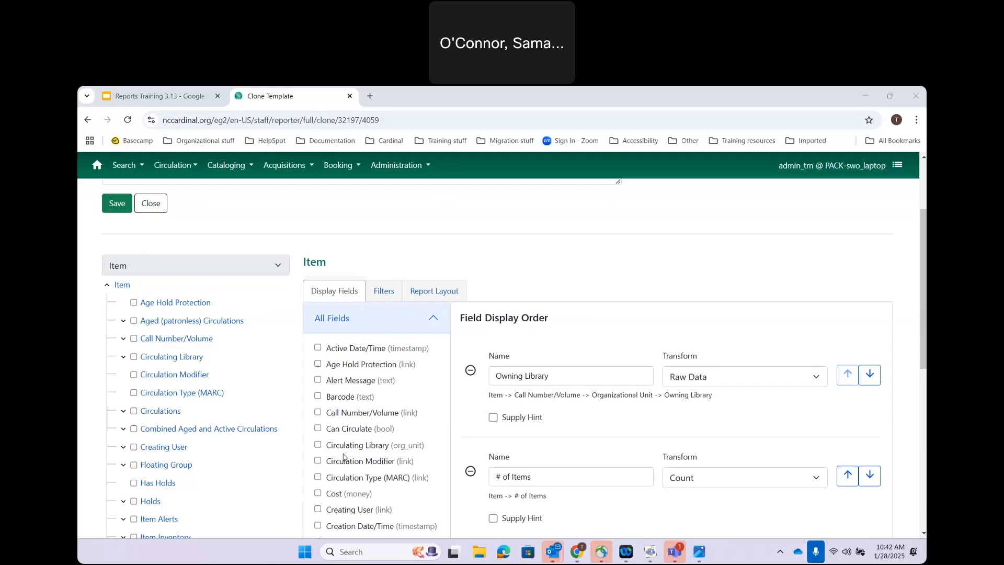
{"action": "scroll", "coordinate": [343, 457], "scroll_direction": "down", "scroll_amount": 1}
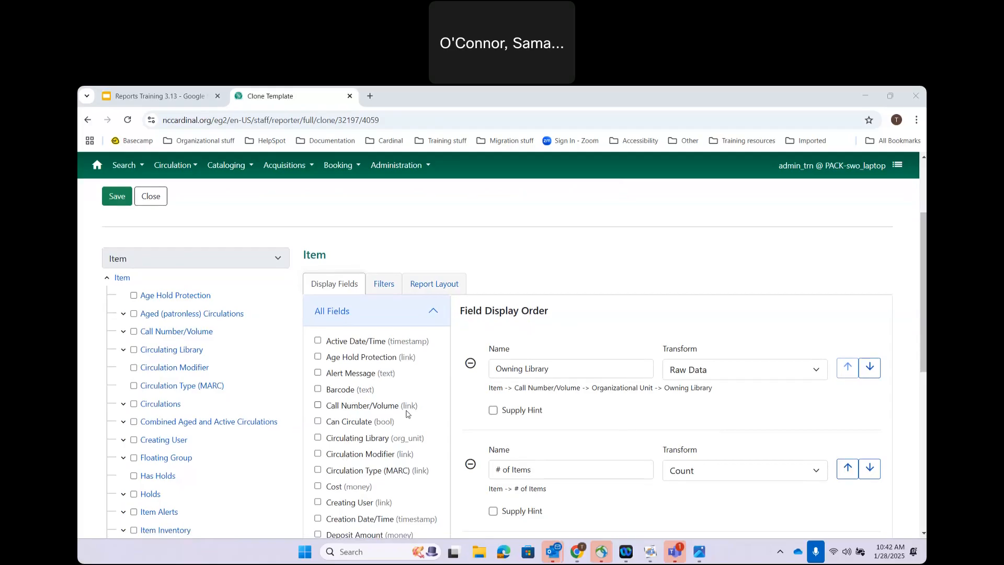
Step: Add Call Number Label from the Call Number/Volume fields as a display field of the cloned template
{"action": "left_click", "coordinate": [354, 407]}
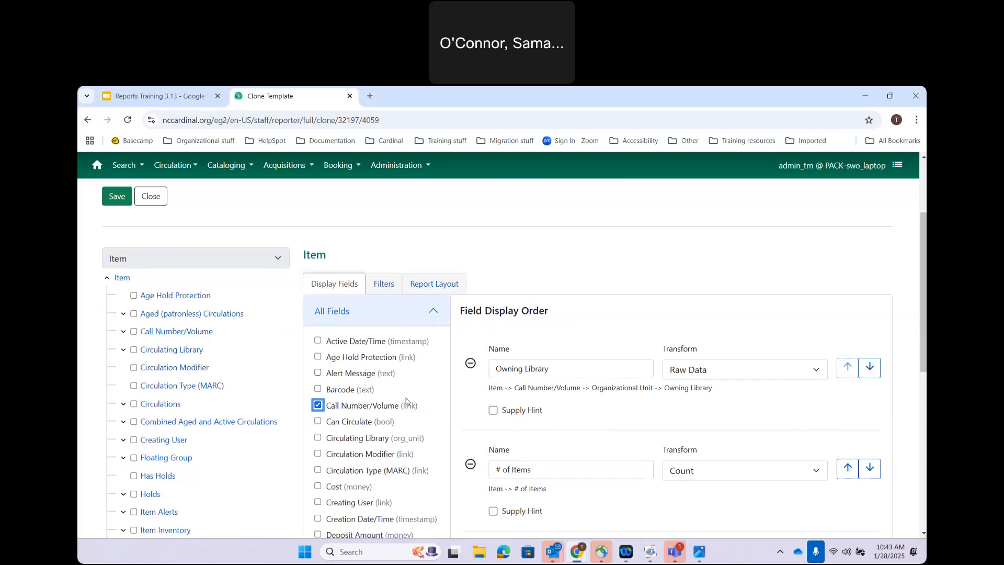
{"action": "left_click", "coordinate": [318, 406]}
{"action": "left_click", "coordinate": [163, 332]}
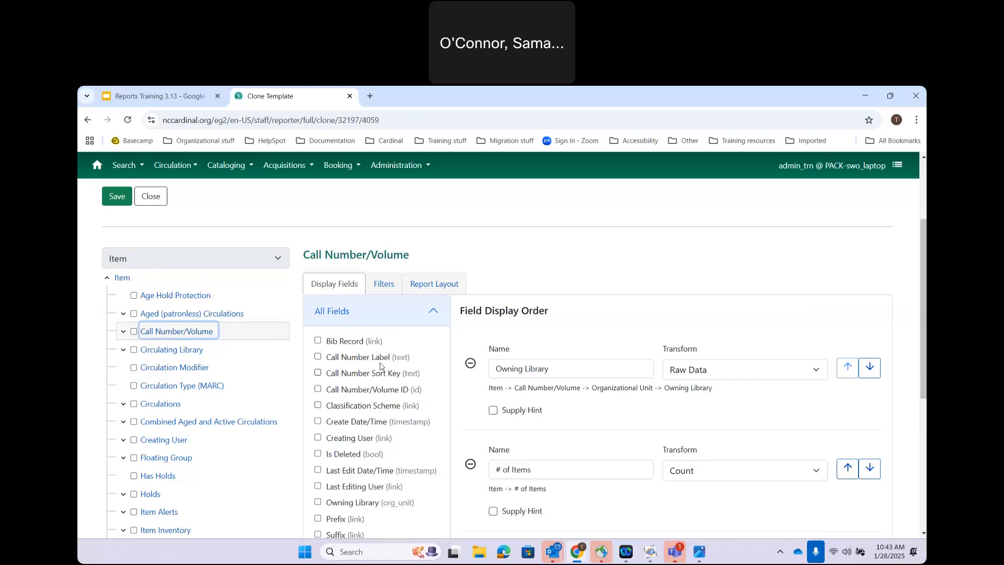
{"action": "left_click", "coordinate": [318, 358]}
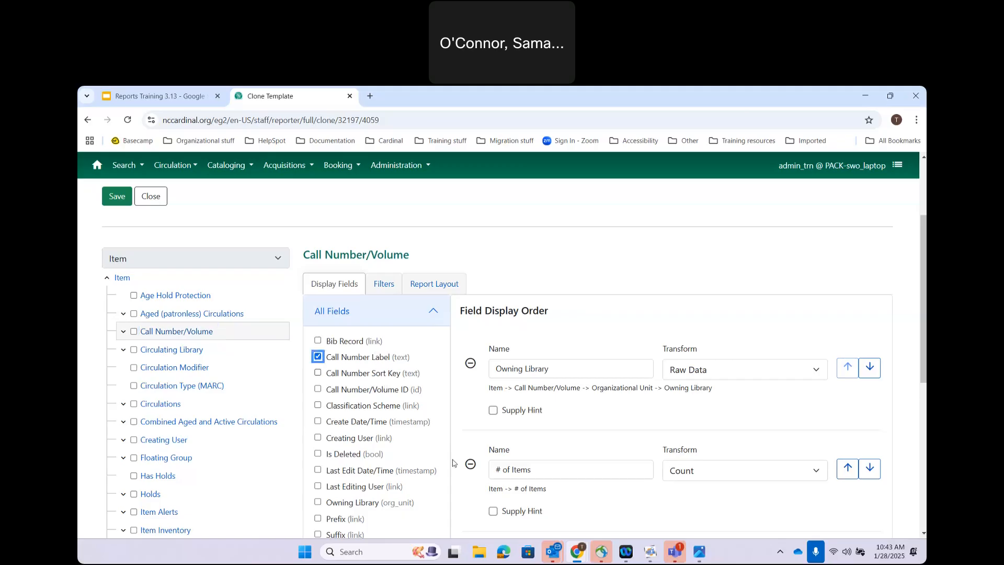
{"action": "scroll", "coordinate": [453, 463], "scroll_direction": "down", "scroll_amount": 1}
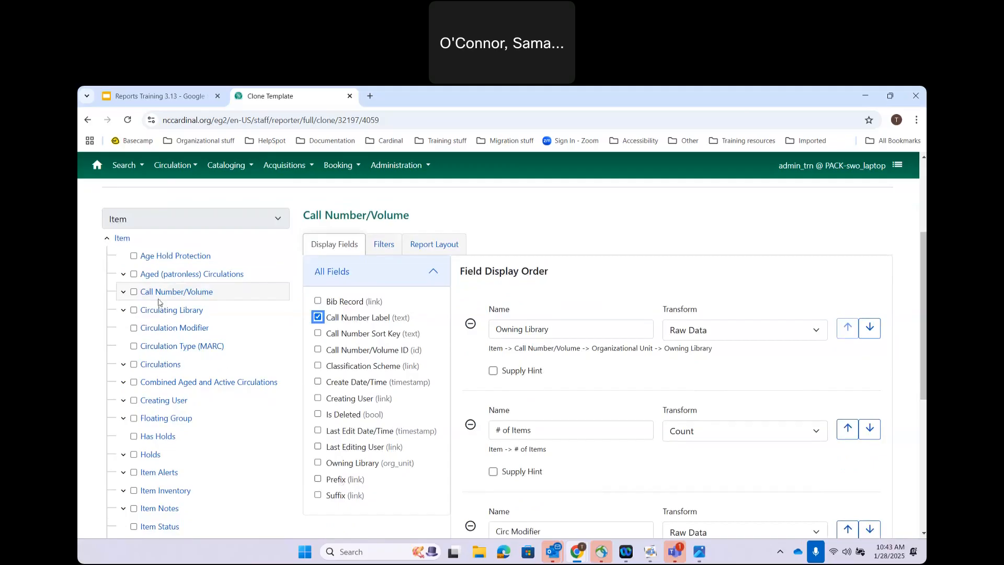
{"action": "left_click", "coordinate": [124, 293]}
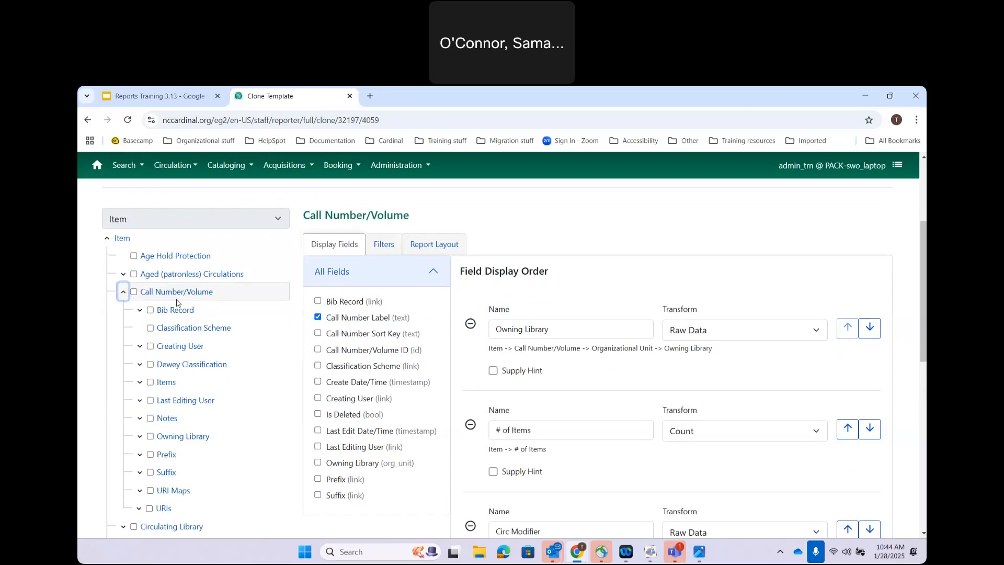
{"action": "left_click", "coordinate": [123, 292]}
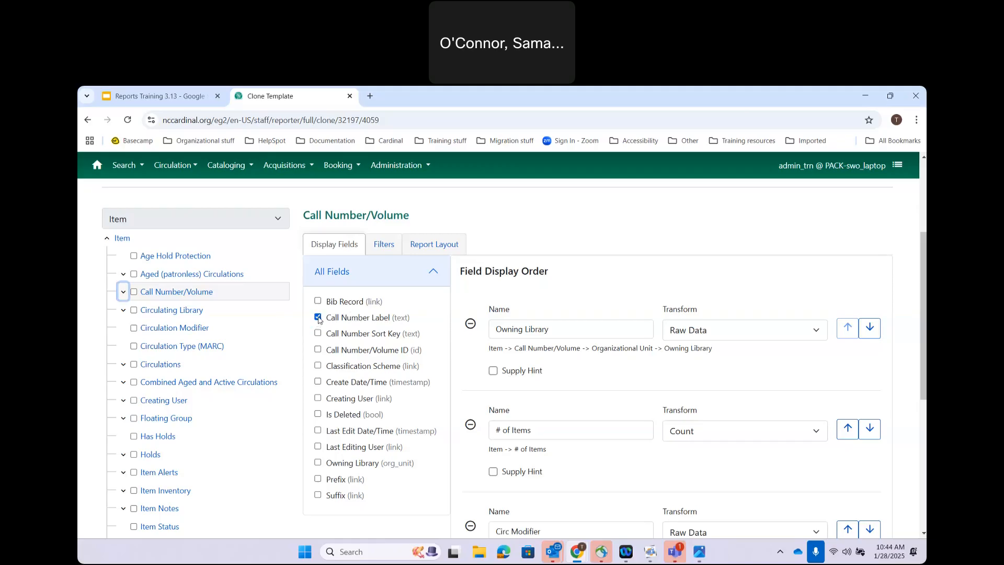
Step: Move Call Number Label to second place and # of Items to the end of the display order
{"action": "scroll", "coordinate": [486, 375], "scroll_direction": "down", "scroll_amount": 5}
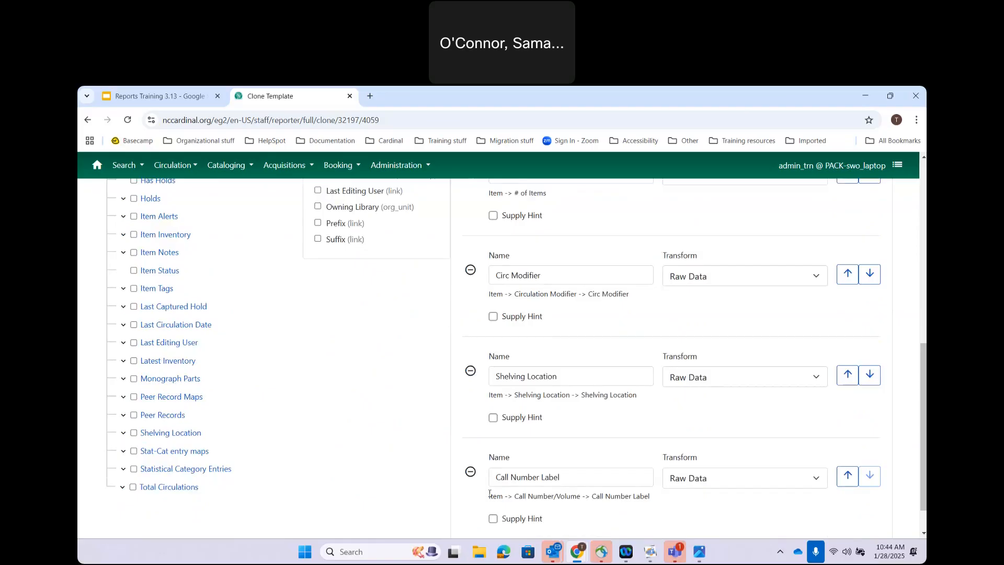
{"action": "scroll", "coordinate": [506, 390], "scroll_direction": "up", "scroll_amount": 3}
{"action": "scroll", "coordinate": [506, 390], "scroll_direction": "up", "scroll_amount": 2}
{"action": "scroll", "coordinate": [523, 382], "scroll_direction": "down", "scroll_amount": 5}
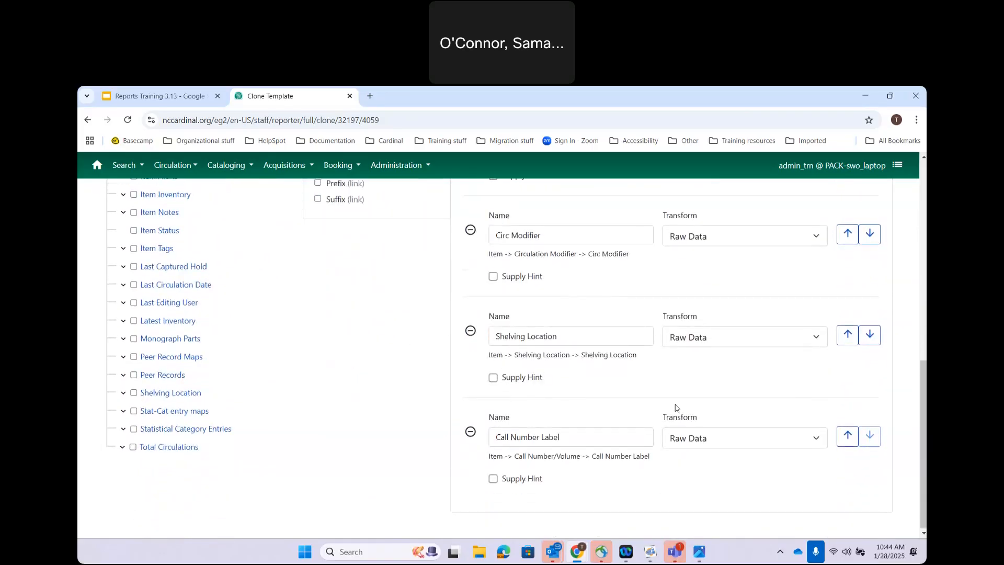
{"action": "left_click", "coordinate": [847, 437]}
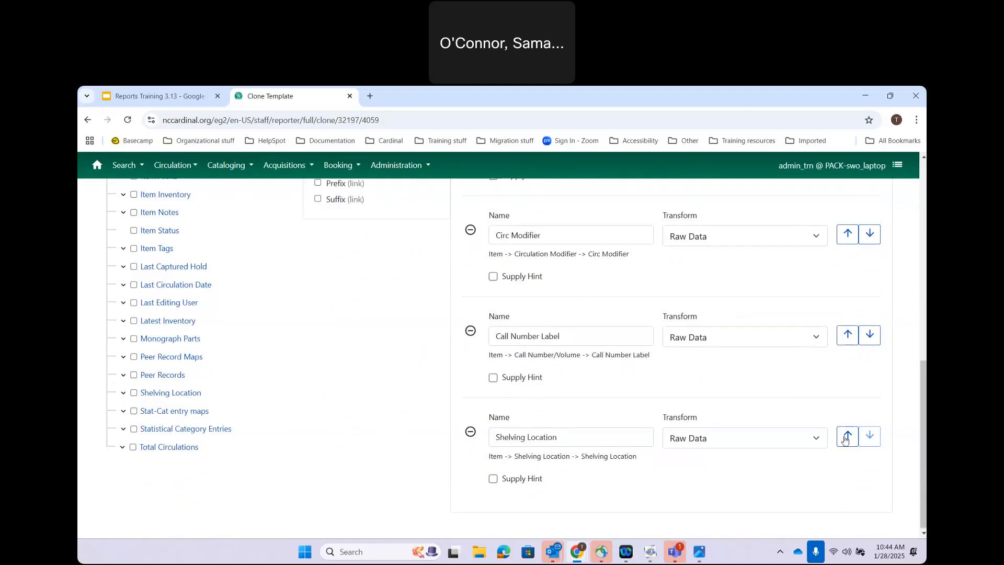
{"action": "left_click", "coordinate": [850, 337]}
{"action": "scroll", "coordinate": [853, 337], "scroll_direction": "up", "scroll_amount": 3}
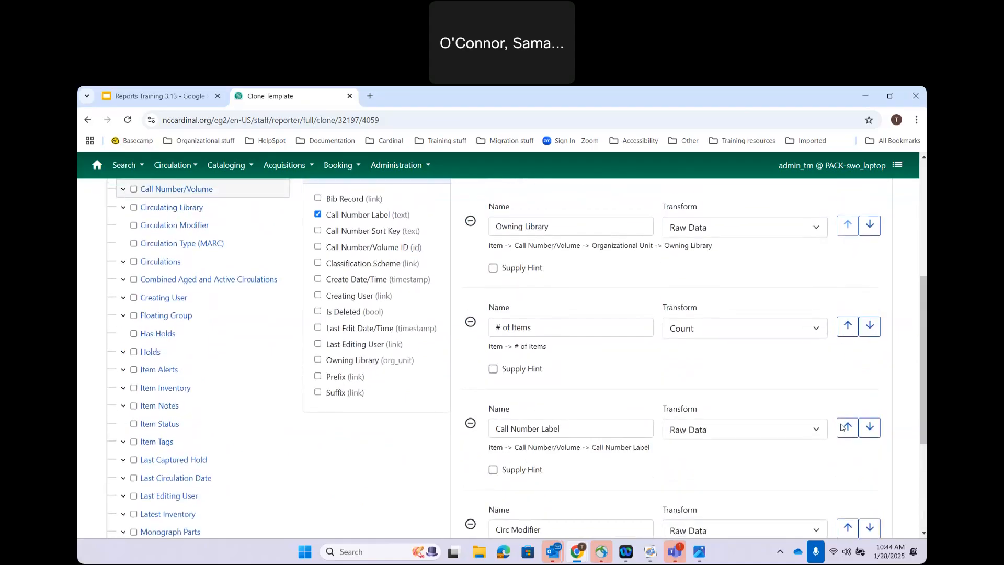
{"action": "left_click", "coordinate": [871, 328]}
{"action": "scroll", "coordinate": [873, 335], "scroll_direction": "down", "scroll_amount": 3}
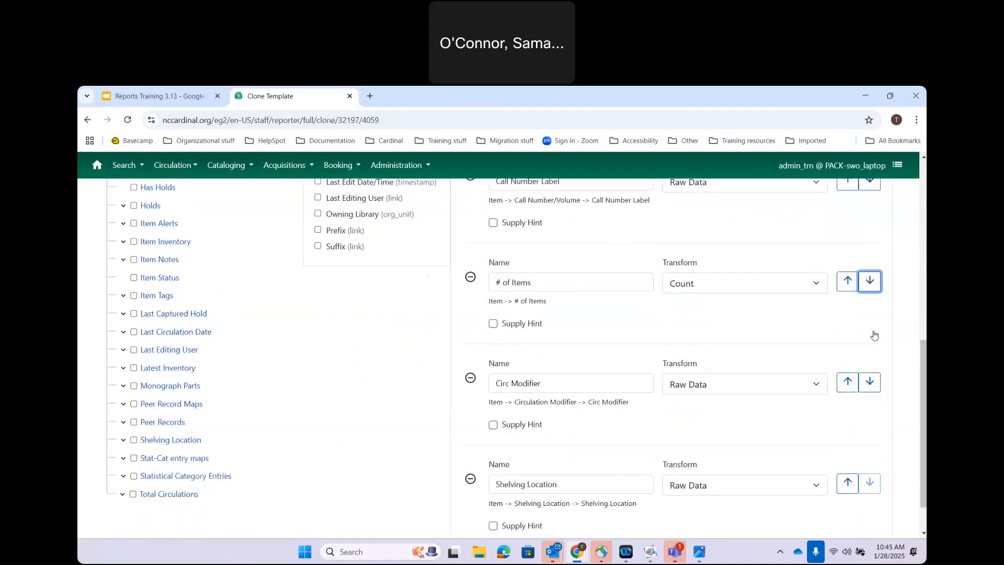
{"action": "left_click", "coordinate": [870, 260]}
{"action": "left_click", "coordinate": [870, 356]}
{"action": "scroll", "coordinate": [871, 358], "scroll_direction": "up", "scroll_amount": 4}
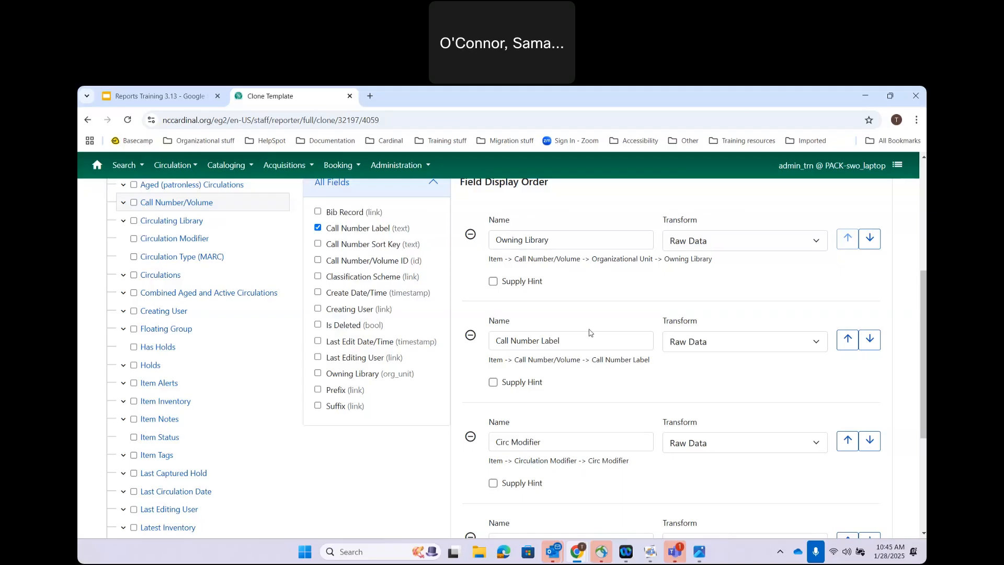
Step: Rename the Call Number Label display column to 'Call Number'
{"action": "left_click", "coordinate": [571, 344]}
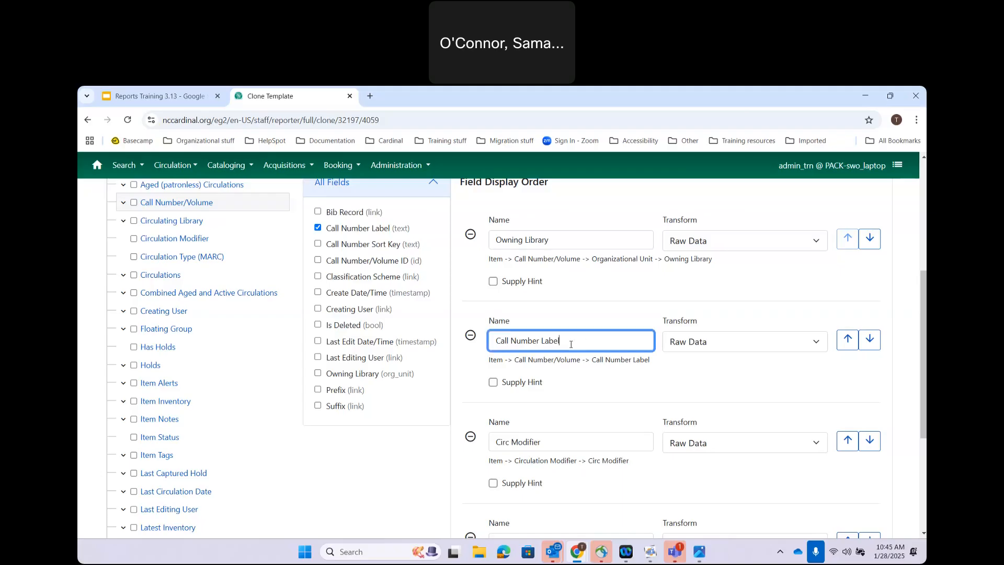
{"action": "key", "text": "BackSpace"}
{"action": "key", "text": "BackSpace"}
{"action": "key", "text": "BackSpace"}
{"action": "key", "text": "BackSpace"}
{"action": "key", "text": "BackSpace"}
{"action": "key", "text": "BackSpace"}
{"action": "left_click", "coordinate": [603, 304]}
{"action": "scroll", "coordinate": [735, 497], "scroll_direction": "down", "scroll_amount": 3}
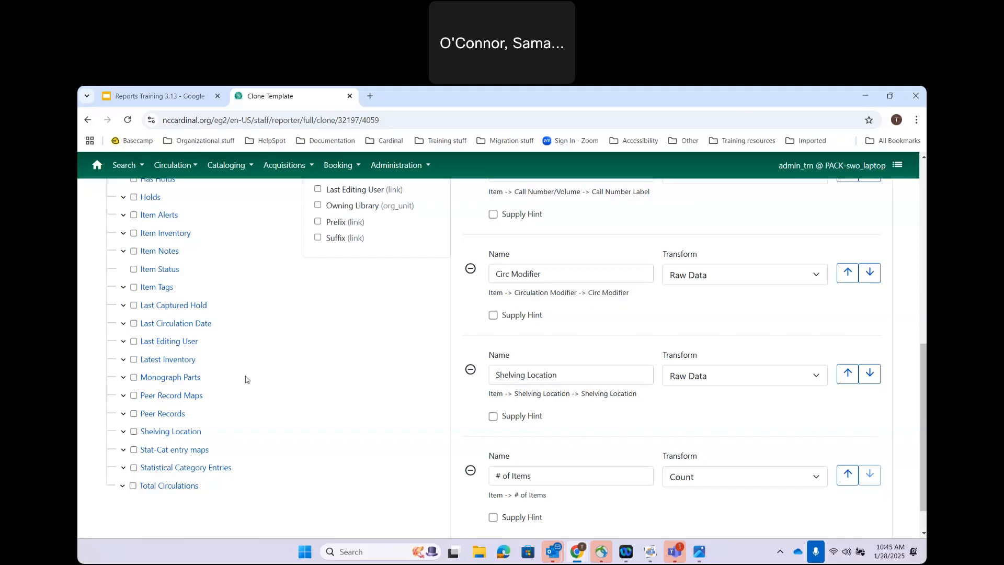
{"action": "scroll", "coordinate": [245, 379], "scroll_direction": "up", "scroll_amount": 8}
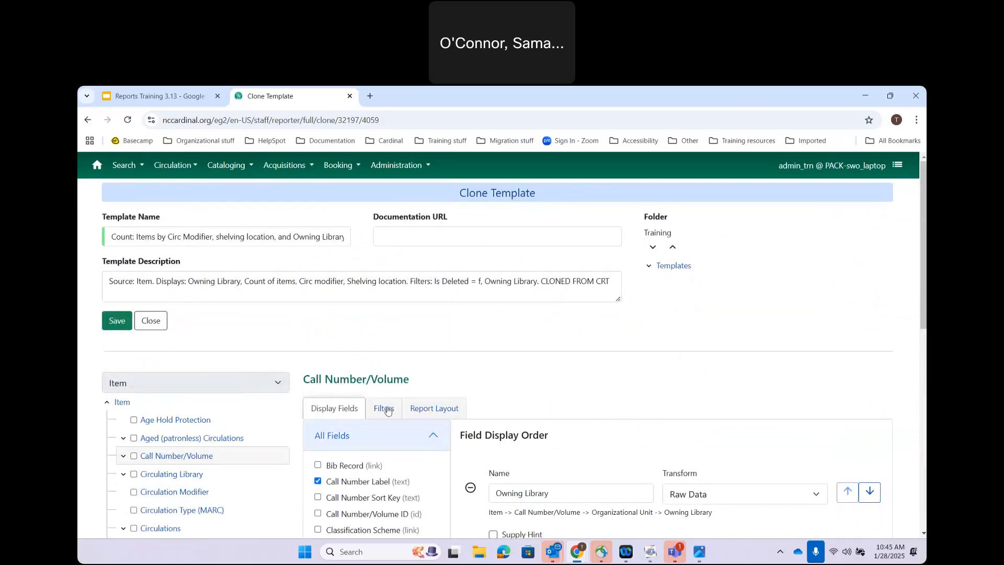
Step: Review the template filters: Is Deleted equals False and Owning Library In List
{"action": "left_click", "coordinate": [386, 407]}
{"action": "scroll", "coordinate": [592, 386], "scroll_direction": "down", "scroll_amount": 3}
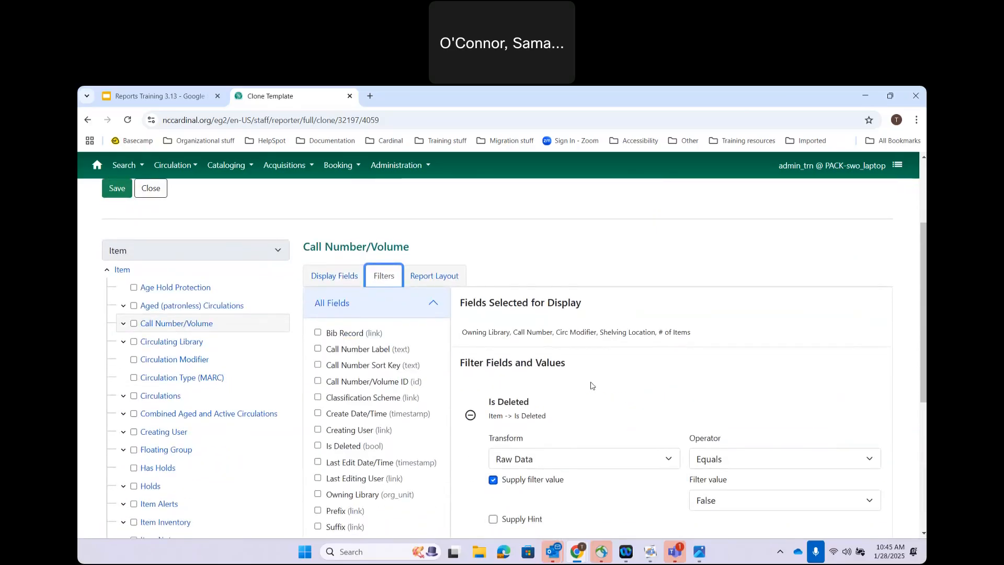
{"action": "scroll", "coordinate": [591, 385], "scroll_direction": "down", "scroll_amount": 1}
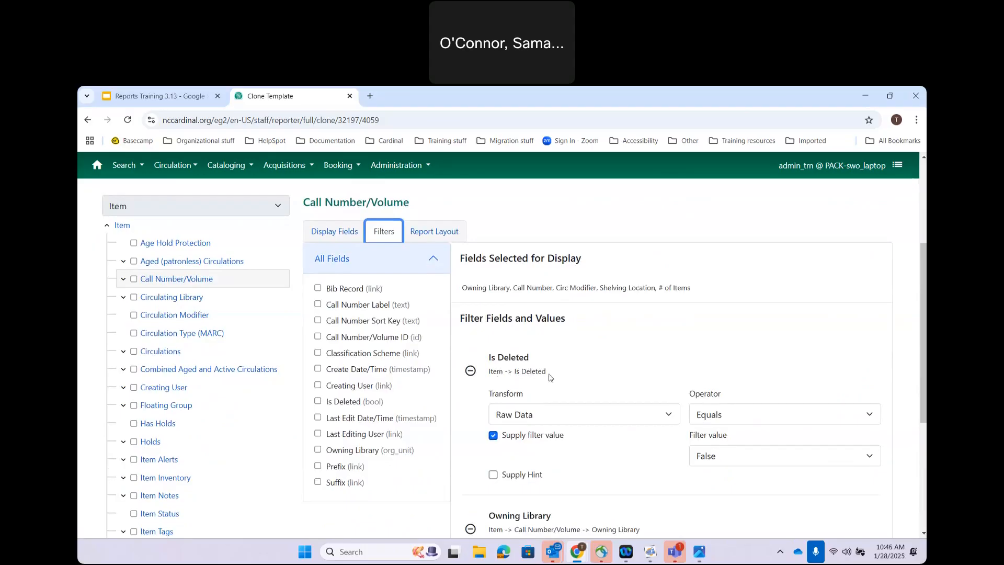
{"action": "scroll", "coordinate": [544, 374], "scroll_direction": "down", "scroll_amount": 1}
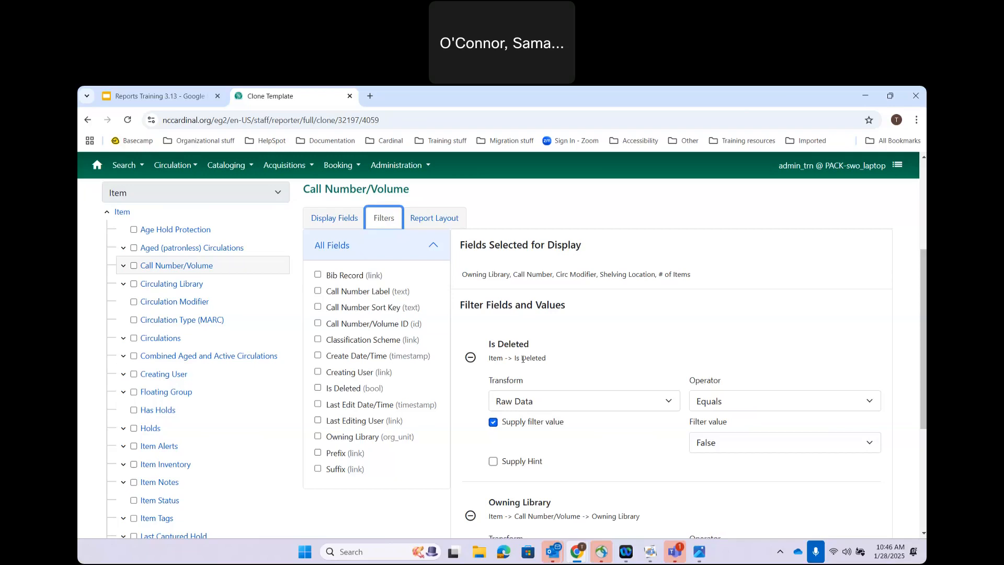
{"action": "left_click", "coordinate": [490, 359]}
{"action": "left_click_drag", "start_coordinate": [491, 359], "coordinate": [559, 370]}
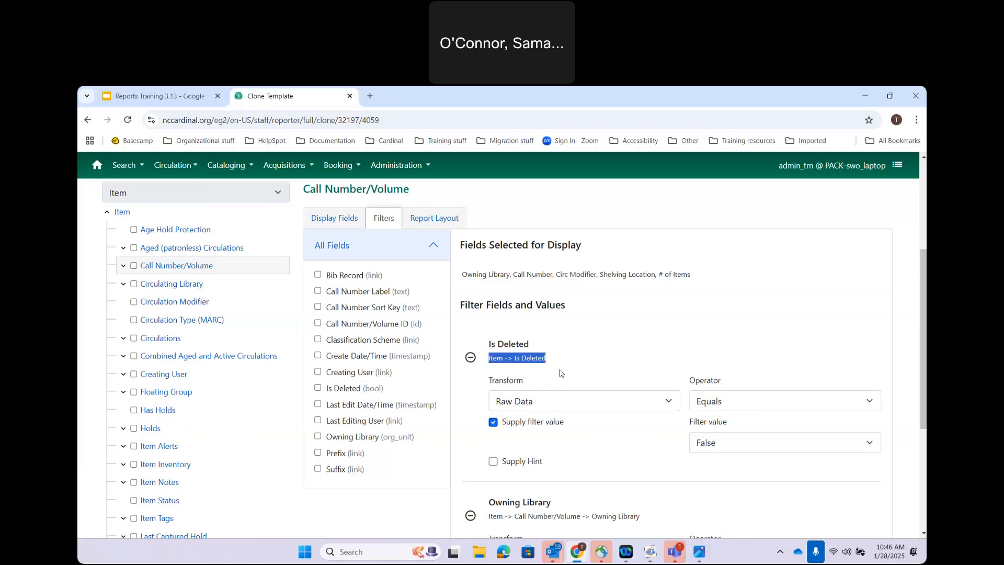
{"action": "double_click", "coordinate": [560, 369]}
{"action": "left_click", "coordinate": [532, 343]}
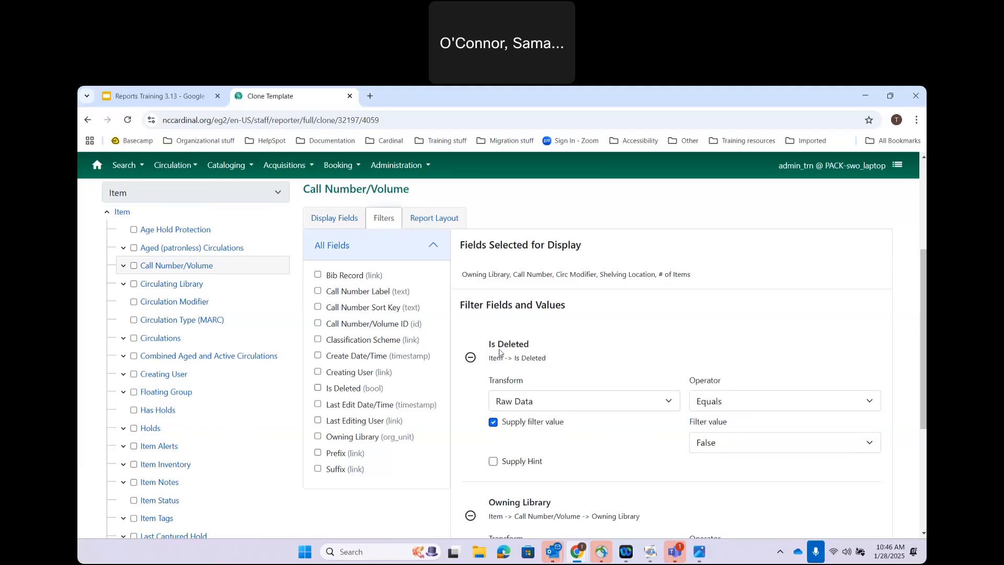
{"action": "scroll", "coordinate": [533, 369], "scroll_direction": "down", "scroll_amount": 1}
{"action": "scroll", "coordinate": [534, 369], "scroll_direction": "down", "scroll_amount": 2}
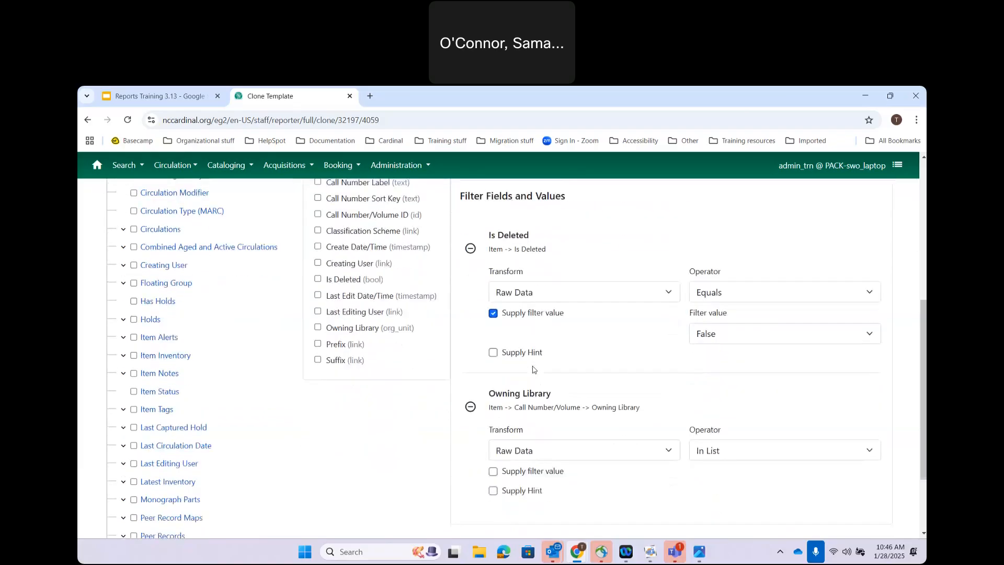
{"action": "scroll", "coordinate": [607, 401], "scroll_direction": "down", "scroll_amount": 1}
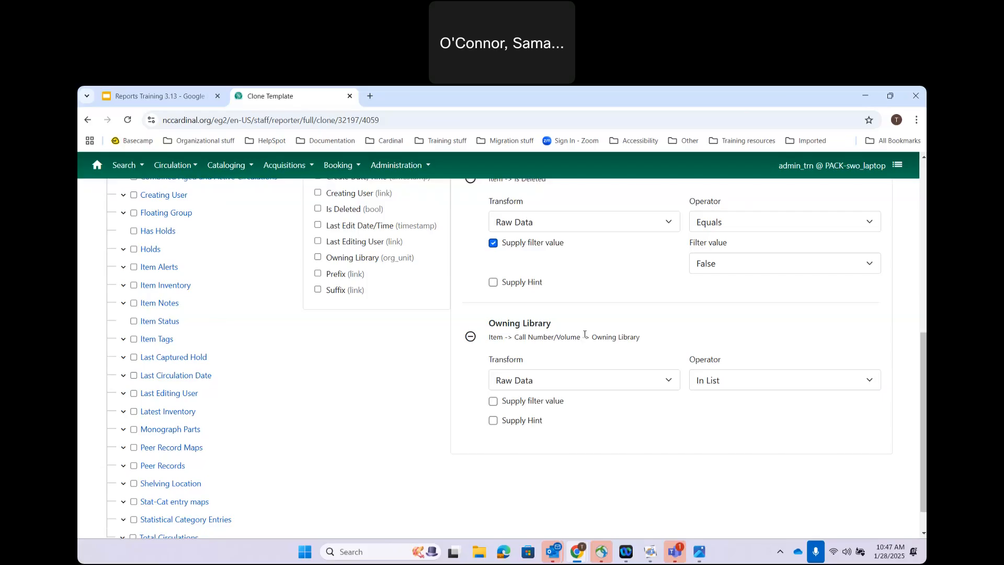
{"action": "scroll", "coordinate": [584, 334], "scroll_direction": "up", "scroll_amount": 4}
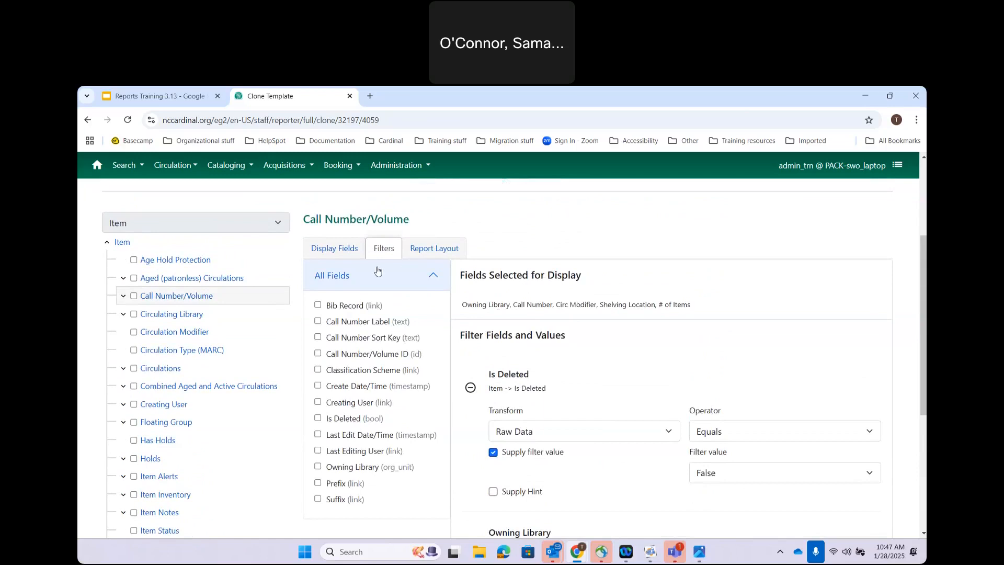
{"action": "scroll", "coordinate": [553, 386], "scroll_direction": "down", "scroll_amount": 1}
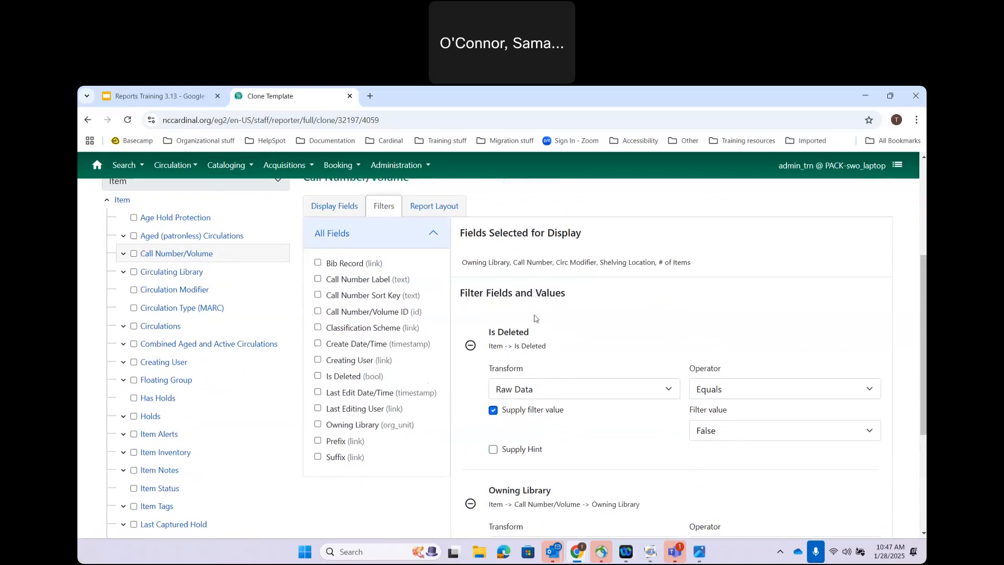
{"action": "scroll", "coordinate": [536, 451], "scroll_direction": "down", "scroll_amount": 1}
{"action": "scroll", "coordinate": [536, 451], "scroll_direction": "down", "scroll_amount": 4}
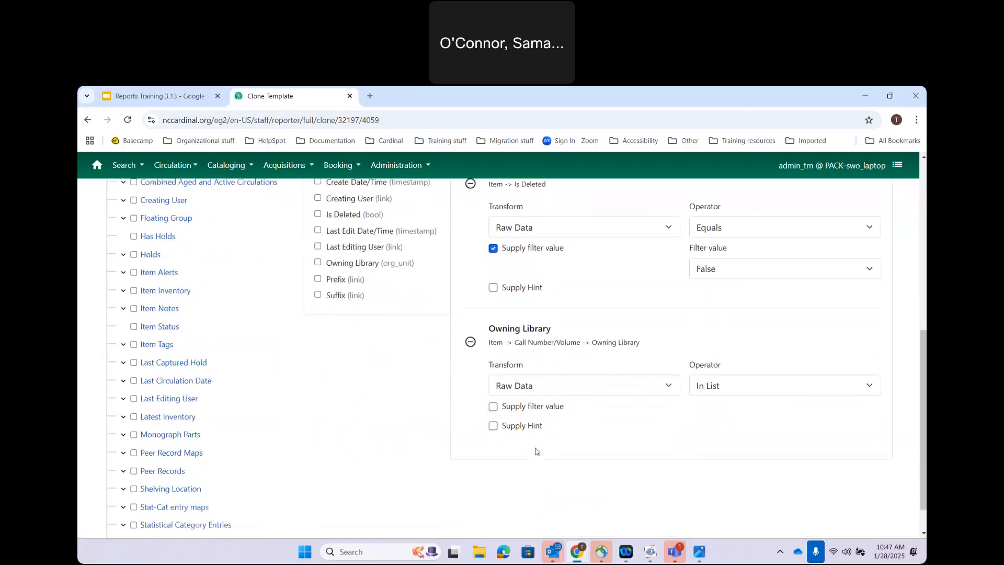
{"action": "scroll", "coordinate": [536, 451], "scroll_direction": "up", "scroll_amount": 6}
{"action": "scroll", "coordinate": [536, 450], "scroll_direction": "up", "scroll_amount": 1}
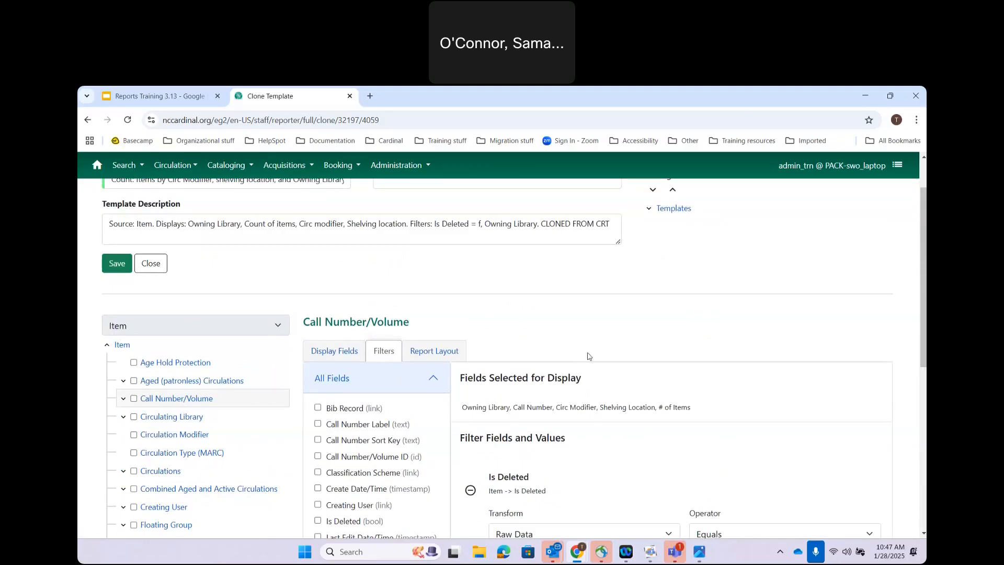
{"action": "scroll", "coordinate": [649, 260], "scroll_direction": "up", "scroll_amount": 1}
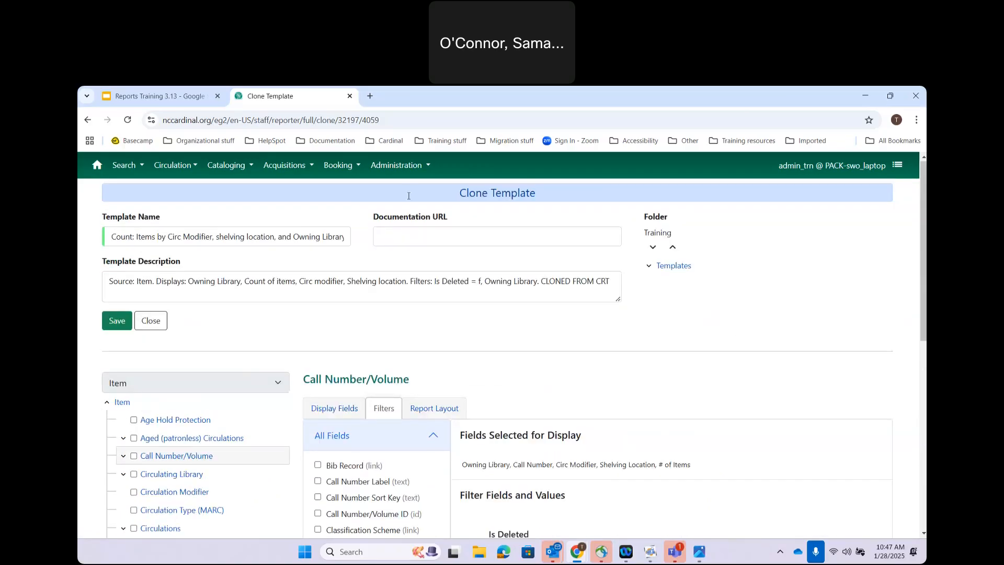
Step: Save the clone, find it in Training (CARDINAL) sorted newest first, then show the 'What are Transforms?' slide
{"action": "left_click", "coordinate": [119, 322]}
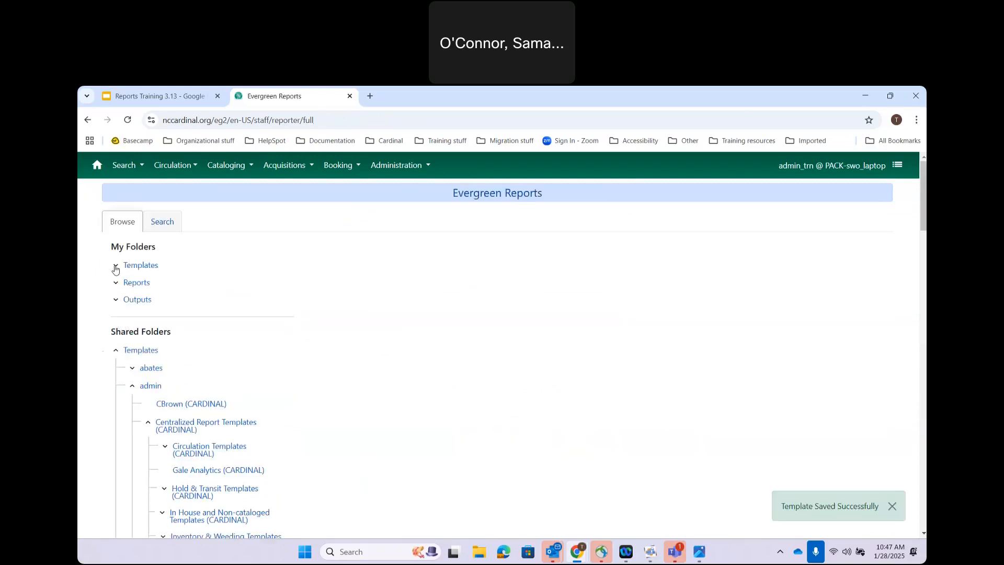
{"action": "left_click", "coordinate": [116, 265]}
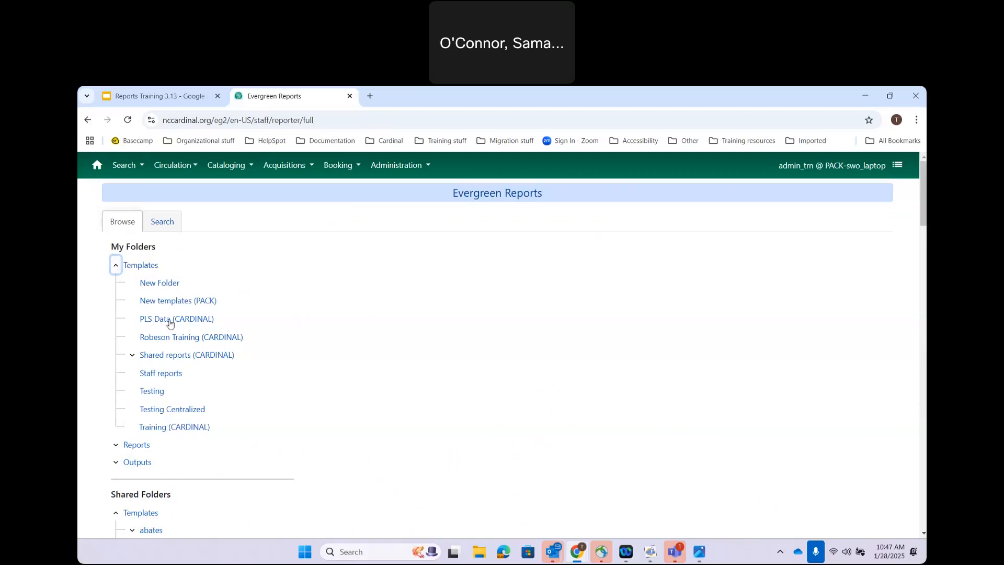
{"action": "left_click", "coordinate": [155, 427]}
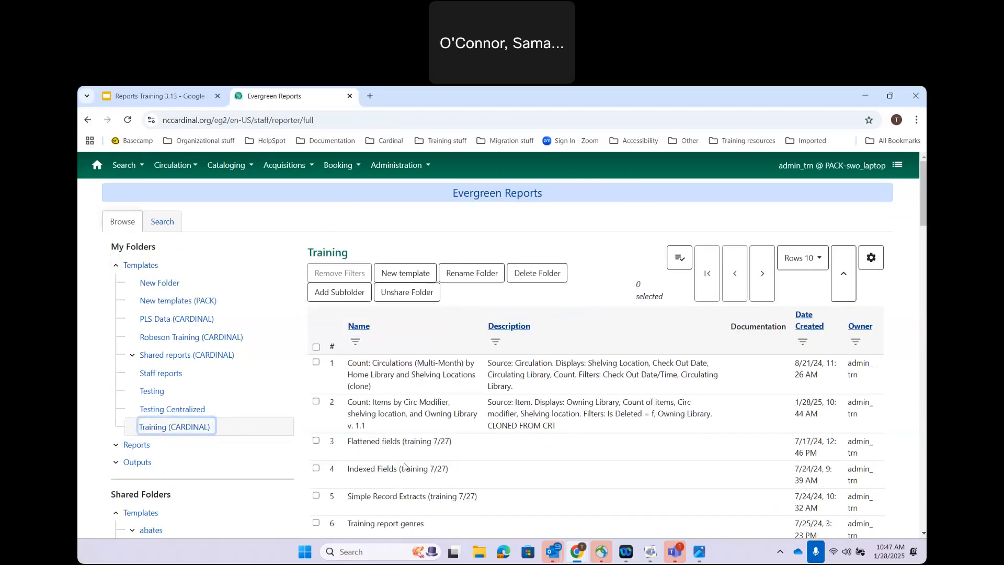
{"action": "left_click", "coordinate": [808, 316]}
{"action": "left_click", "coordinate": [805, 313]}
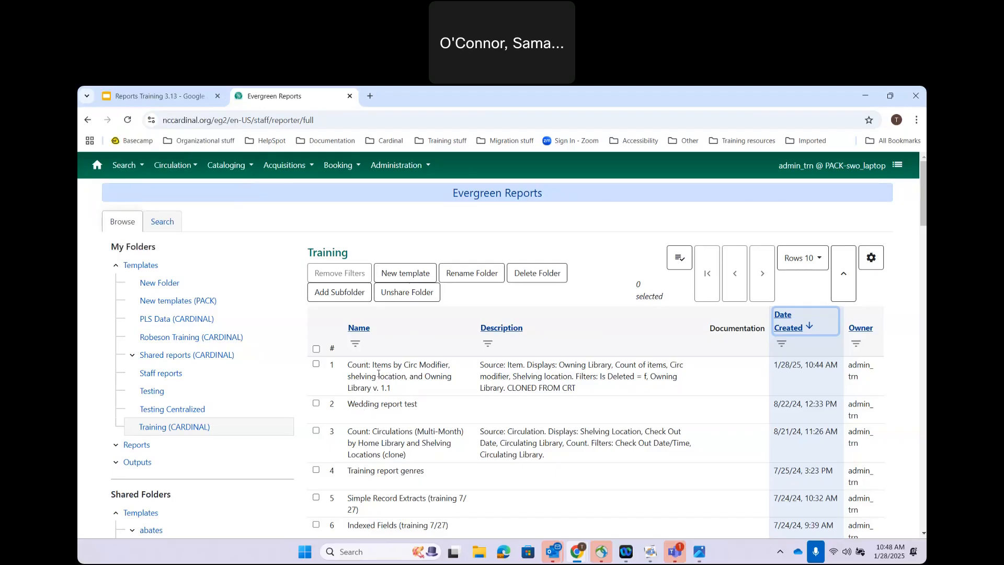
{"action": "left_click", "coordinate": [126, 93]}
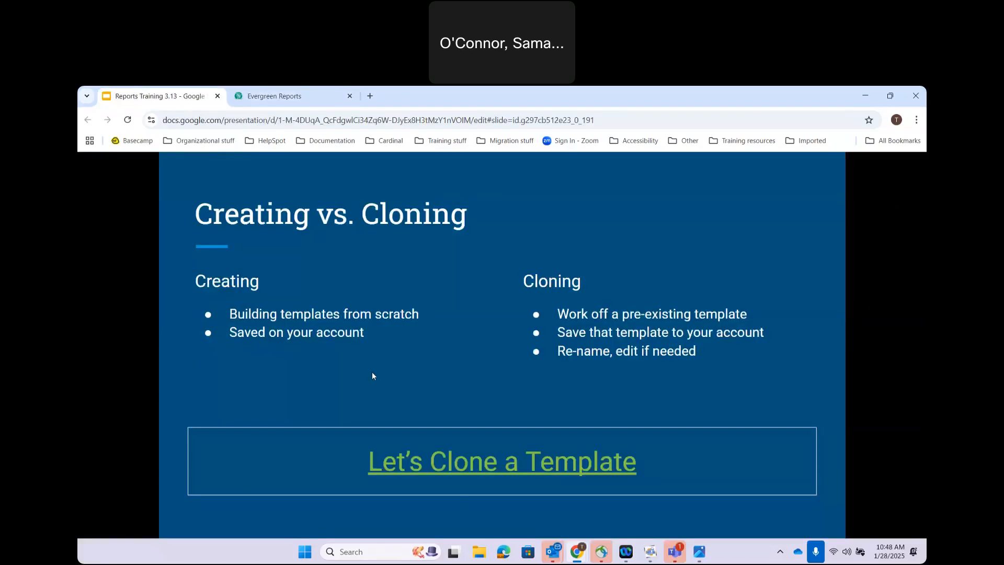
{"action": "left_click", "coordinate": [485, 290]}
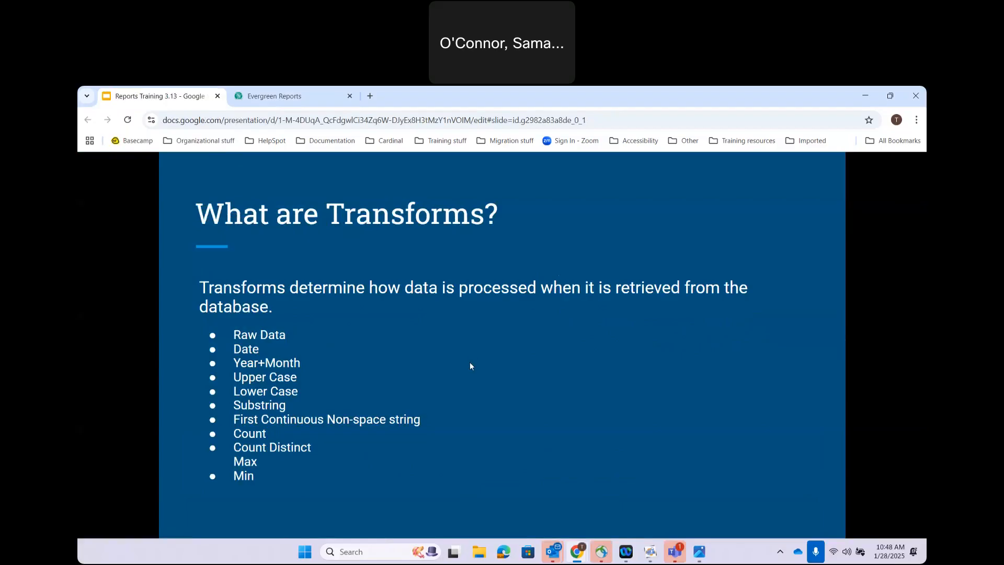
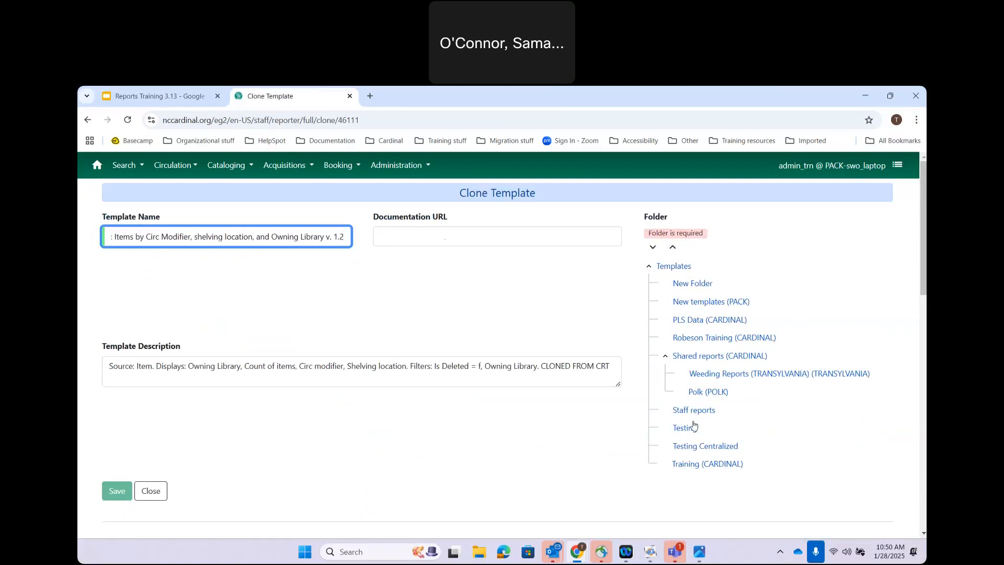
Step: Put the clone in the Training (CARDINAL) folder and review its display fields, Owning Library through # of Items
{"action": "left_click", "coordinate": [695, 464]}
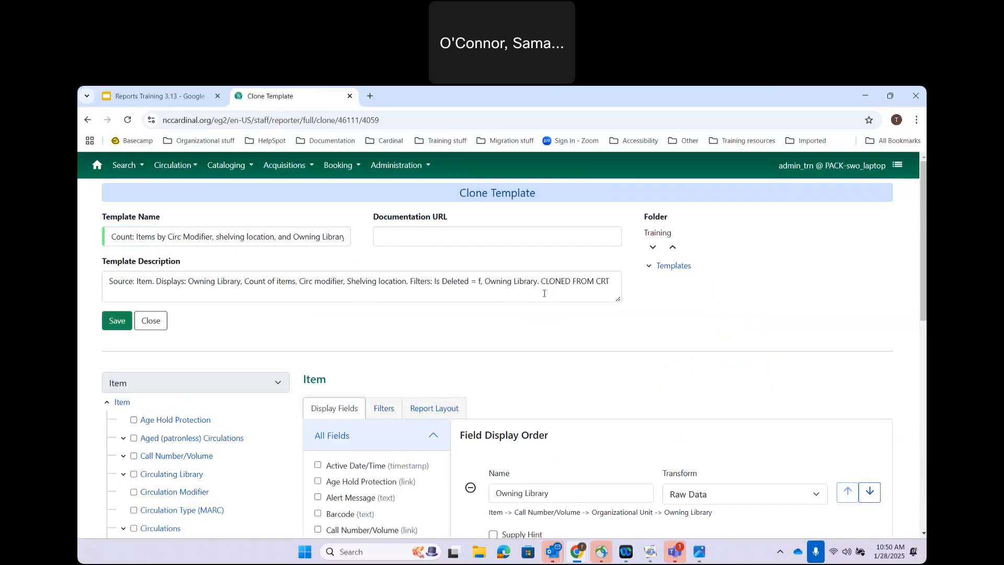
{"action": "scroll", "coordinate": [569, 348], "scroll_direction": "down", "scroll_amount": 3}
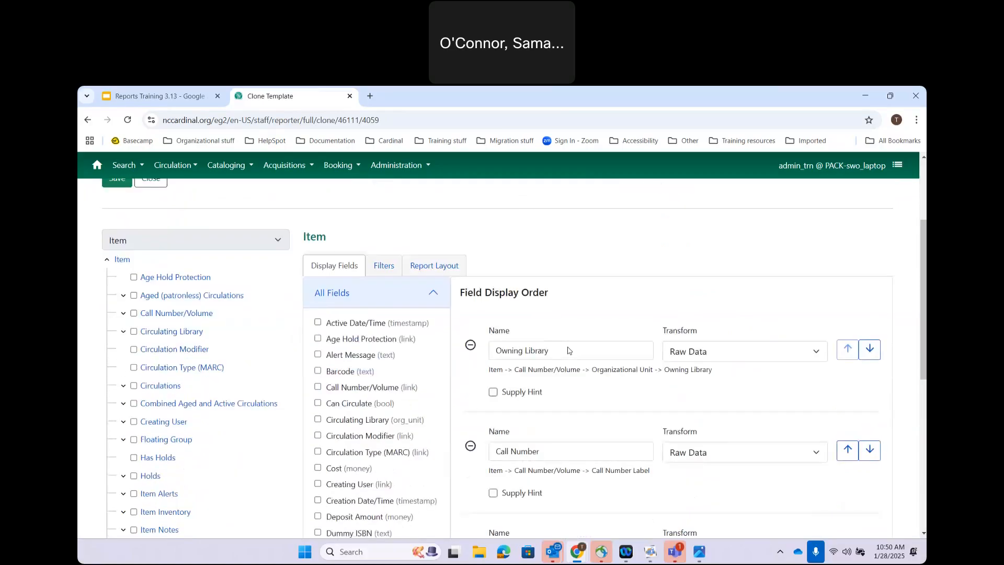
{"action": "scroll", "coordinate": [569, 350], "scroll_direction": "down", "scroll_amount": 1}
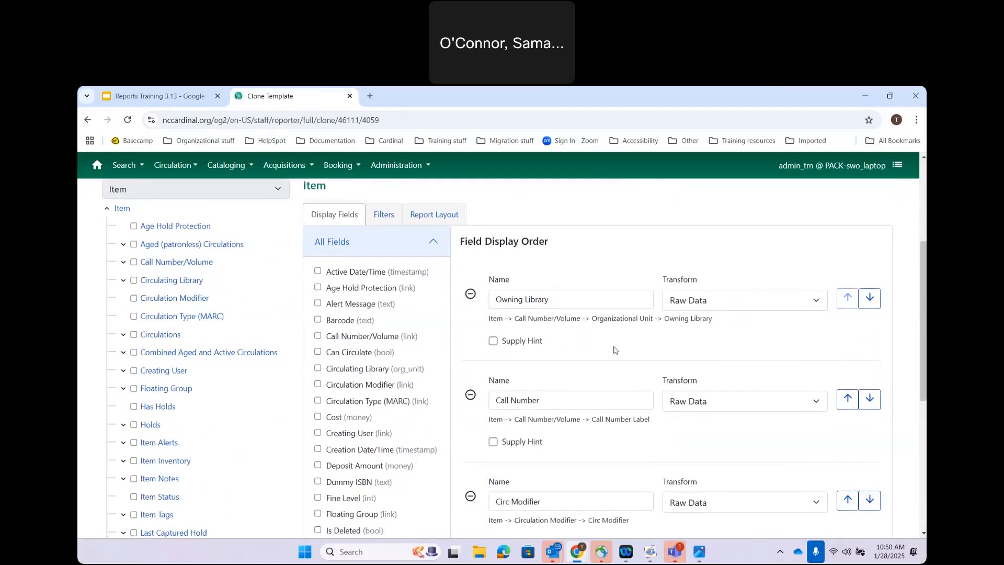
{"action": "scroll", "coordinate": [622, 384], "scroll_direction": "down", "scroll_amount": 5}
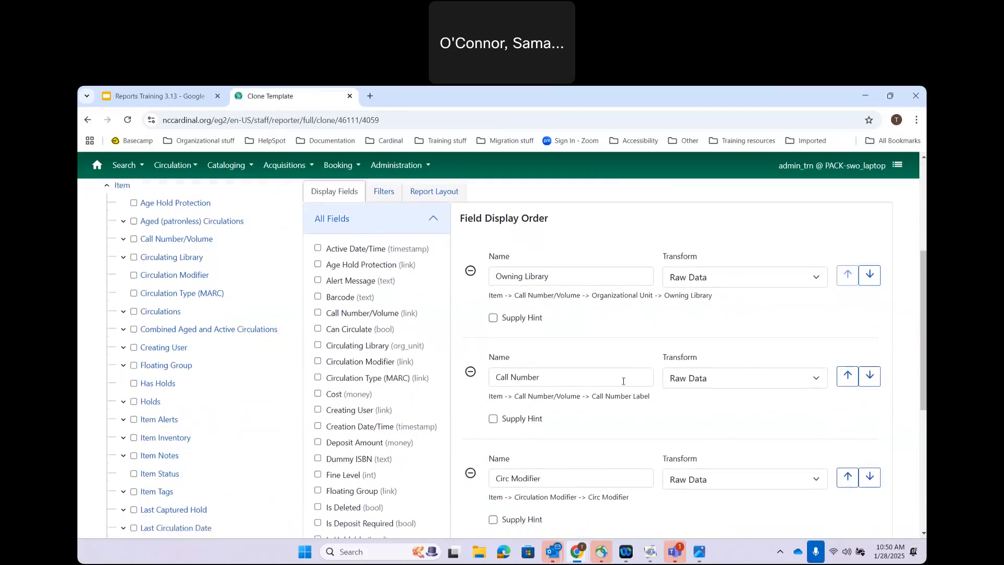
{"action": "scroll", "coordinate": [622, 384], "scroll_direction": "down", "scroll_amount": 1}
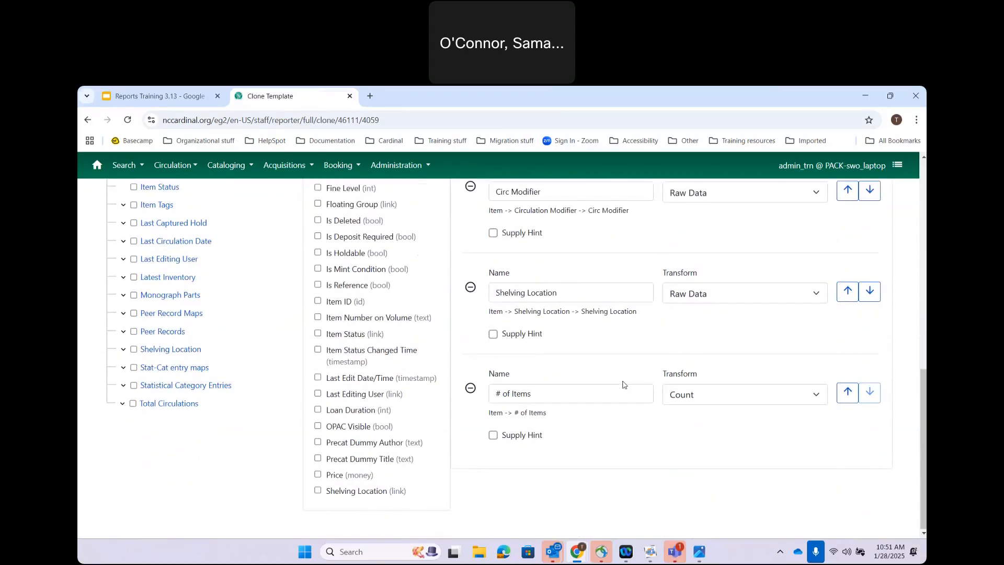
{"action": "scroll", "coordinate": [623, 385], "scroll_direction": "up", "scroll_amount": 1}
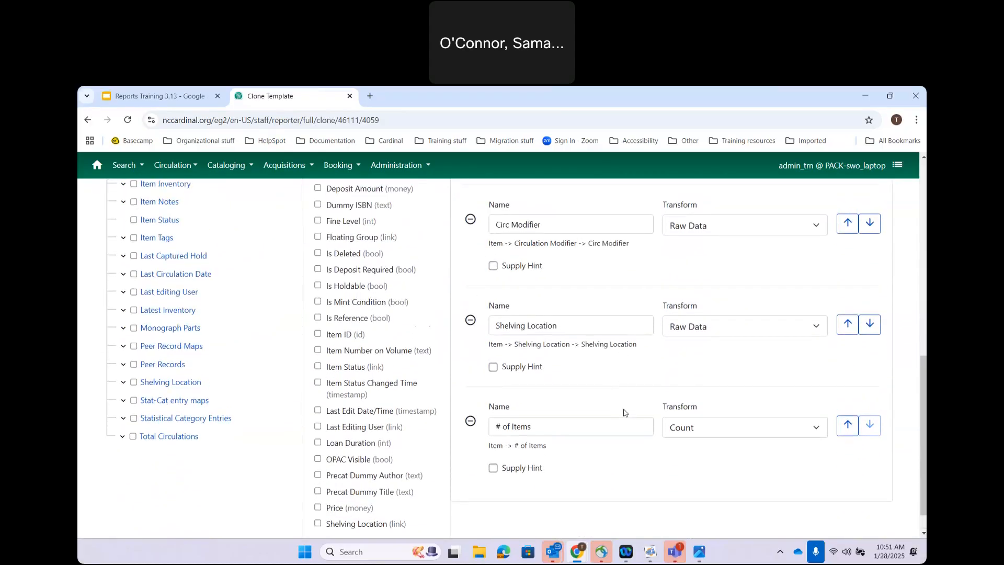
{"action": "scroll", "coordinate": [623, 413], "scroll_direction": "up", "scroll_amount": 5}
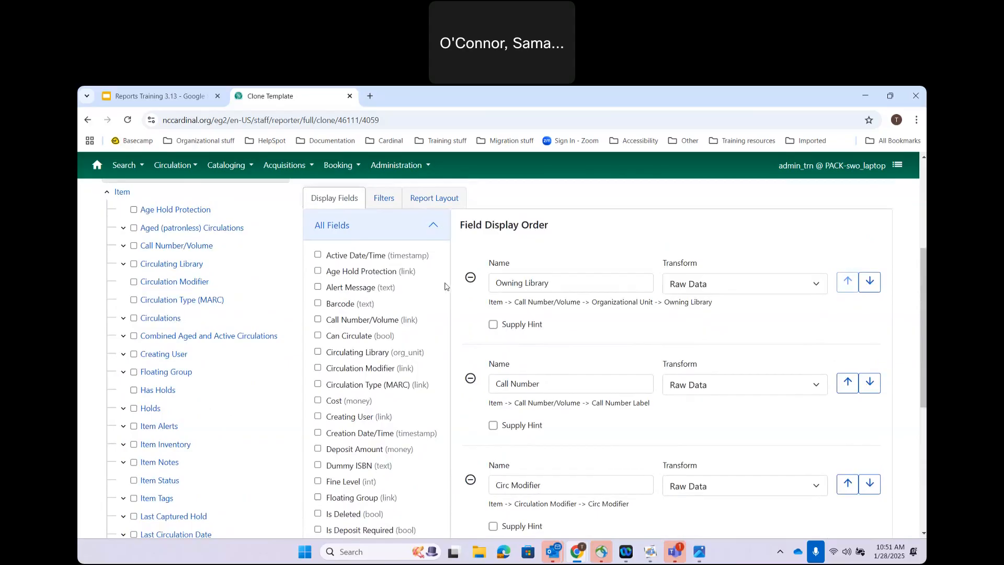
Step: Add Active Date/Time as a display field and move it up four places to follow Owning Library
{"action": "left_click", "coordinate": [121, 195]}
{"action": "left_click", "coordinate": [318, 255]}
{"action": "scroll", "coordinate": [629, 425], "scroll_direction": "down", "scroll_amount": 3}
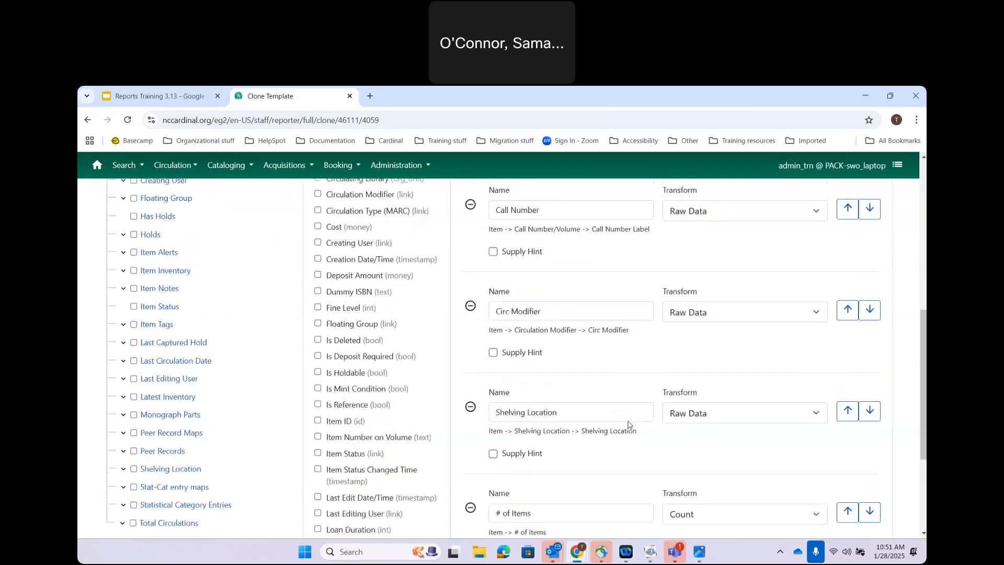
{"action": "scroll", "coordinate": [629, 425], "scroll_direction": "down", "scroll_amount": 3}
{"action": "left_click", "coordinate": [855, 442]}
{"action": "left_click", "coordinate": [853, 336]}
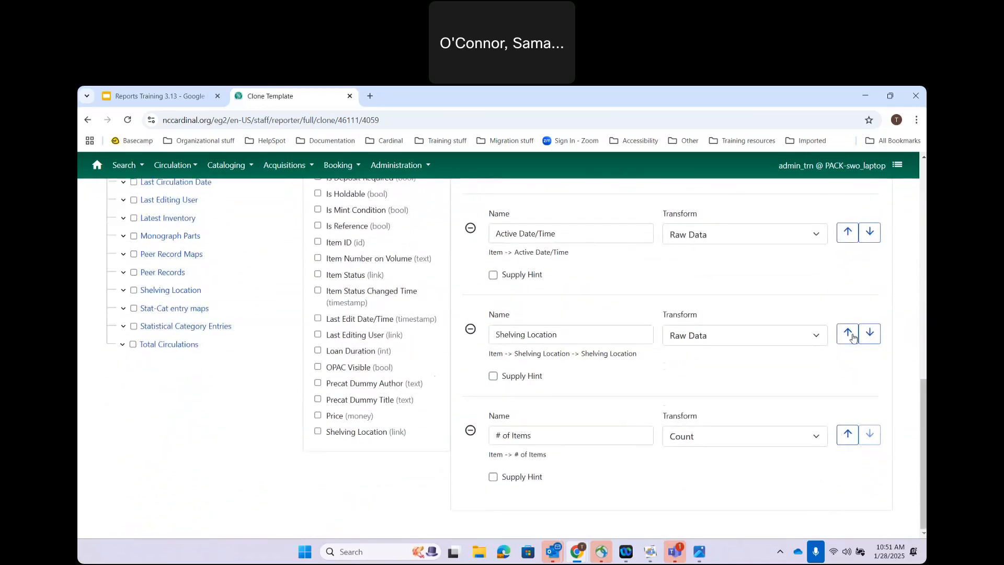
{"action": "scroll", "coordinate": [852, 339], "scroll_direction": "up", "scroll_amount": 3}
{"action": "left_click", "coordinate": [850, 376]}
{"action": "scroll", "coordinate": [850, 377], "scroll_direction": "up", "scroll_amount": 2}
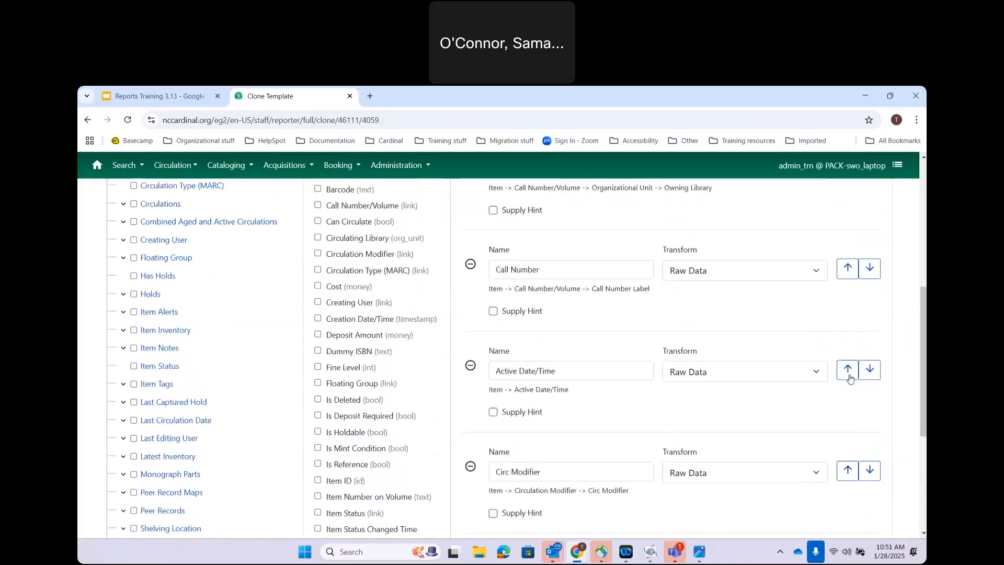
{"action": "left_click", "coordinate": [849, 397]}
{"action": "scroll", "coordinate": [849, 413], "scroll_direction": "up", "scroll_amount": 2}
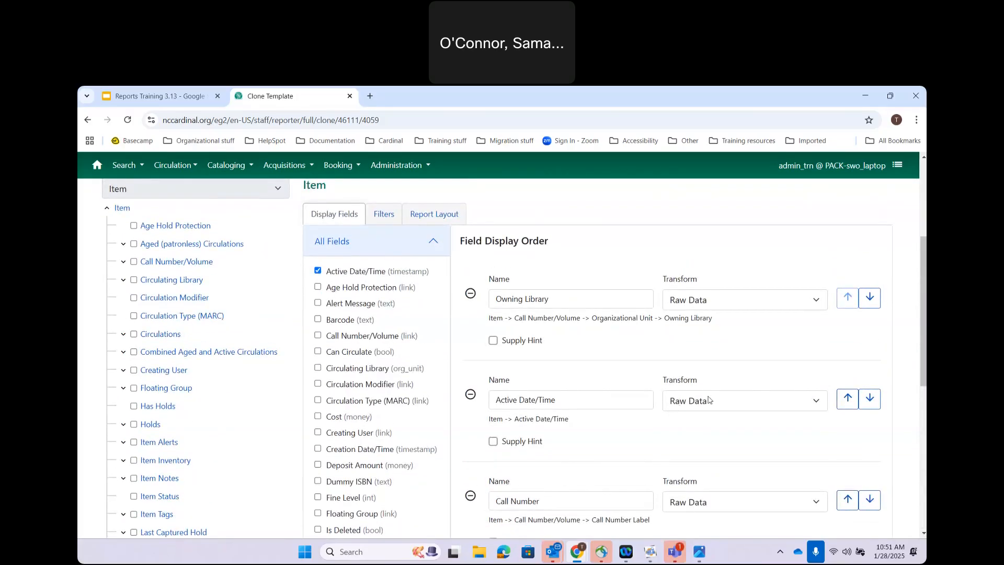
Step: Set the Active Date/Time field's transform from Raw Data to Date
{"action": "left_click", "coordinate": [690, 400]}
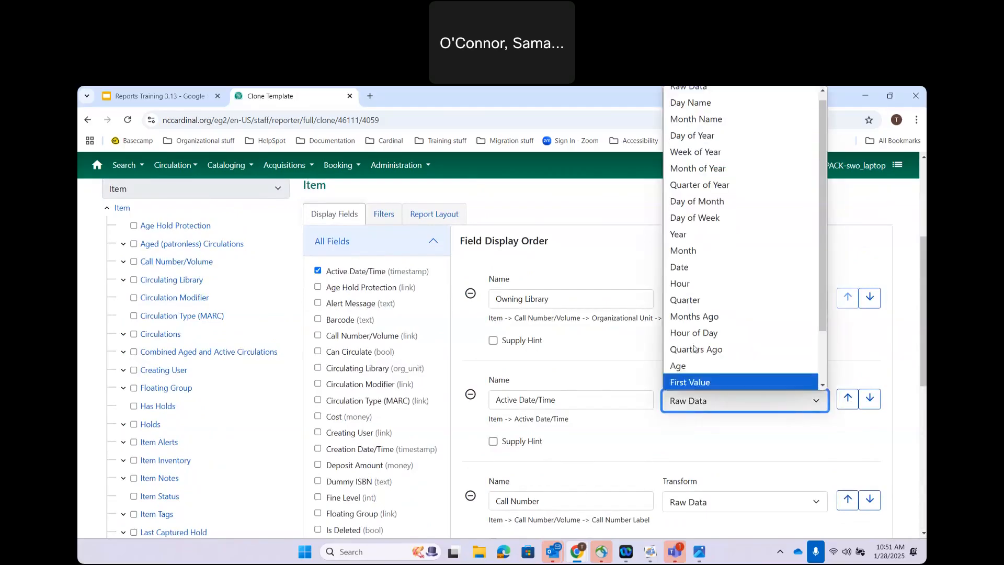
{"action": "left_click", "coordinate": [685, 267]}
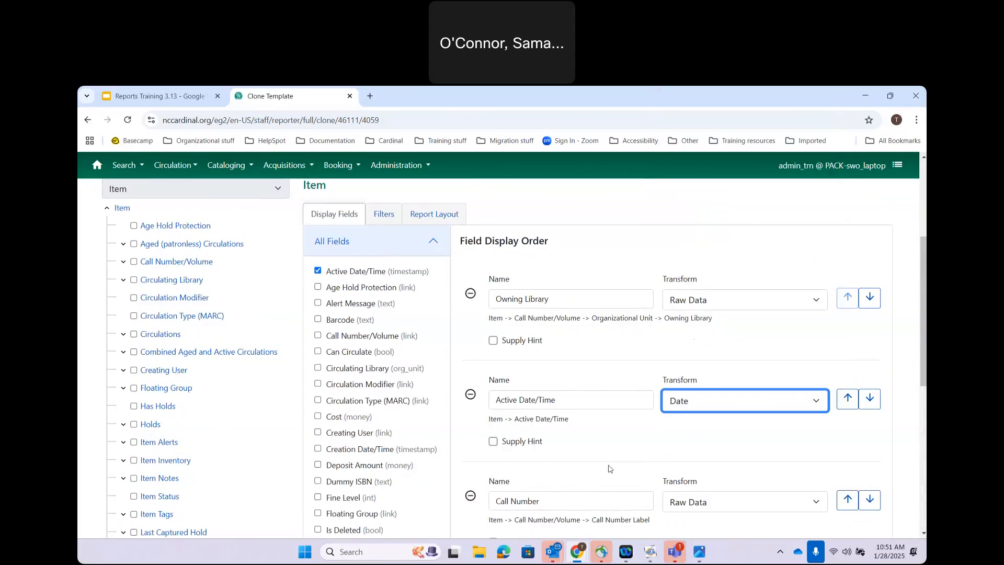
{"action": "scroll", "coordinate": [609, 468], "scroll_direction": "down", "scroll_amount": 7}
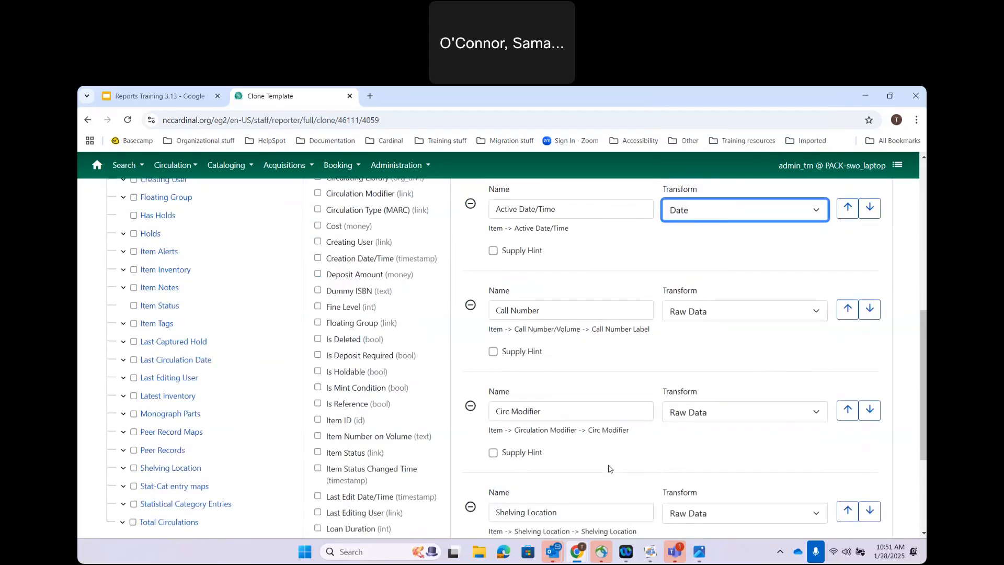
{"action": "scroll", "coordinate": [609, 465], "scroll_direction": "down", "scroll_amount": 1}
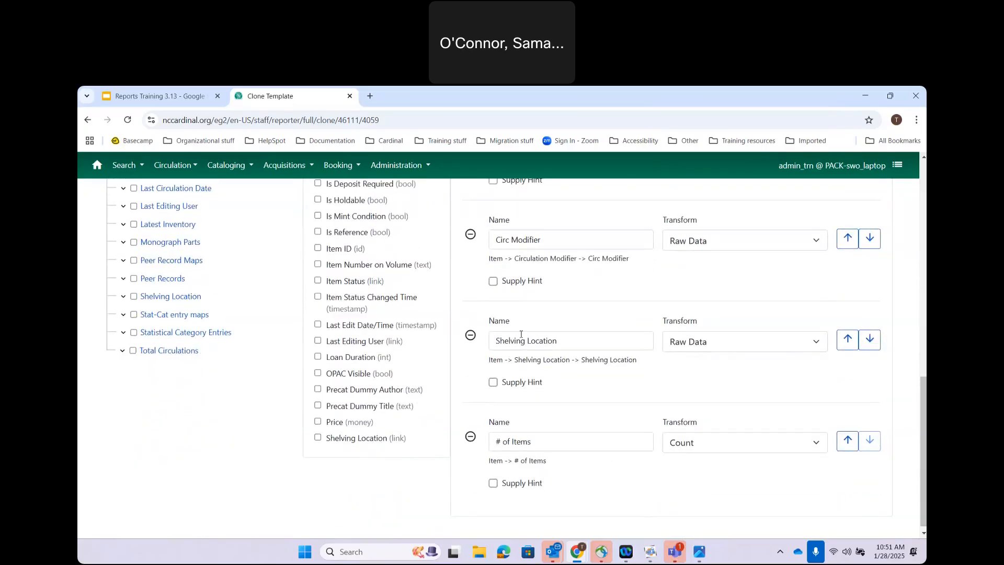
{"action": "scroll", "coordinate": [521, 333], "scroll_direction": "up", "scroll_amount": 2}
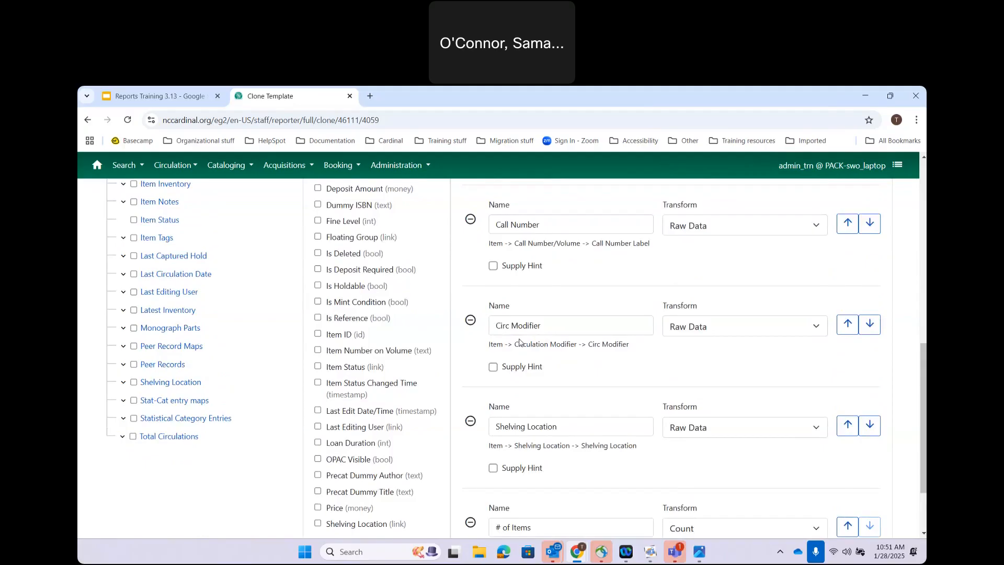
{"action": "scroll", "coordinate": [520, 342], "scroll_direction": "up", "scroll_amount": 2}
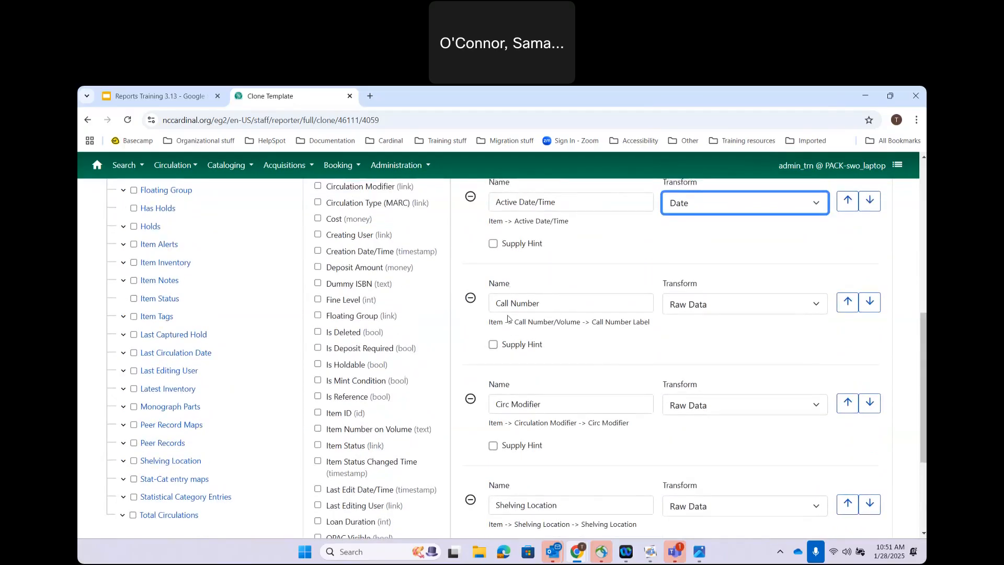
{"action": "scroll", "coordinate": [507, 318], "scroll_direction": "up", "scroll_amount": 2}
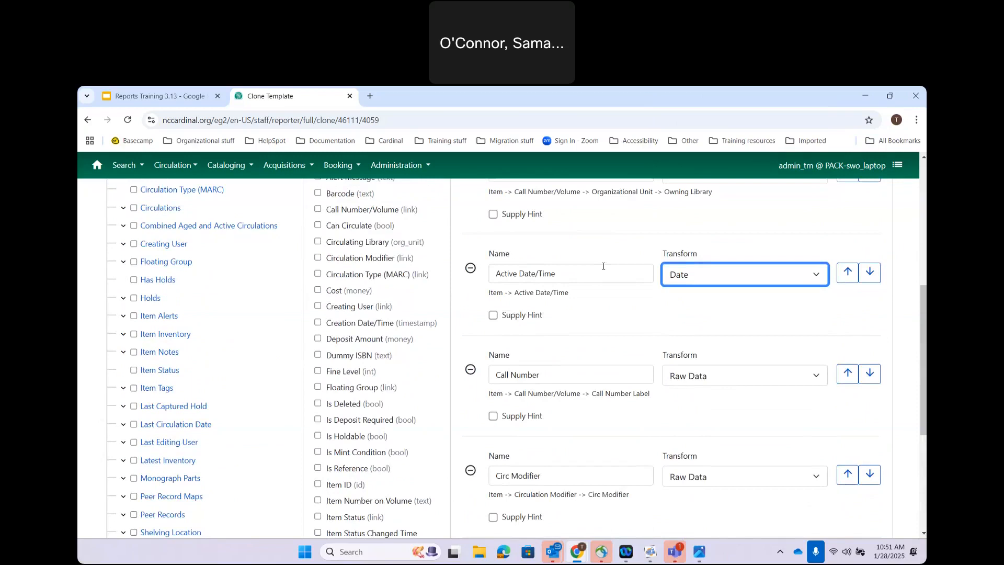
{"action": "scroll", "coordinate": [618, 363], "scroll_direction": "up", "scroll_amount": 4}
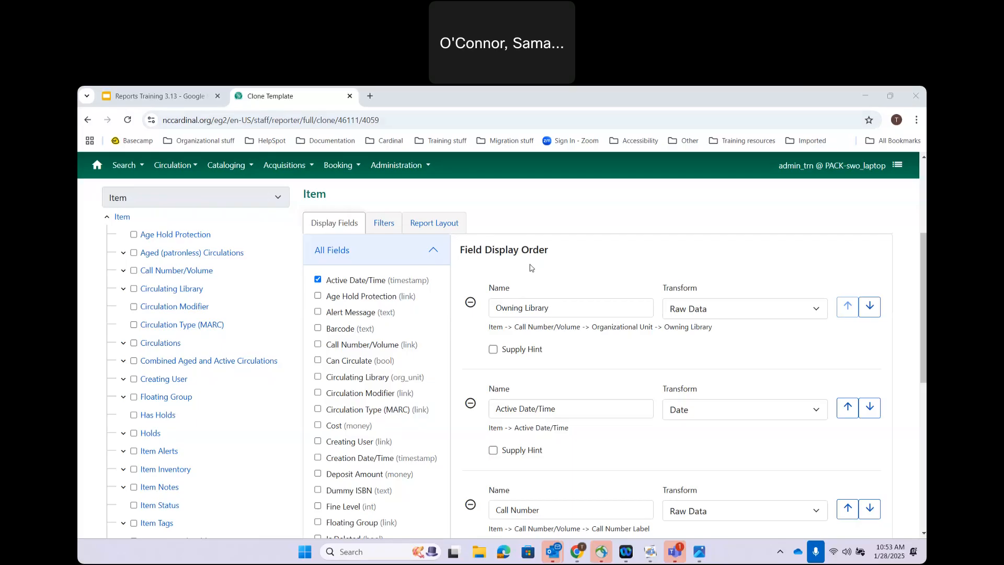
Step: Review the sort order: Owning Library, # of Items, Circ Modifier, Shelving Location, all ascending
{"action": "left_click", "coordinate": [430, 224]}
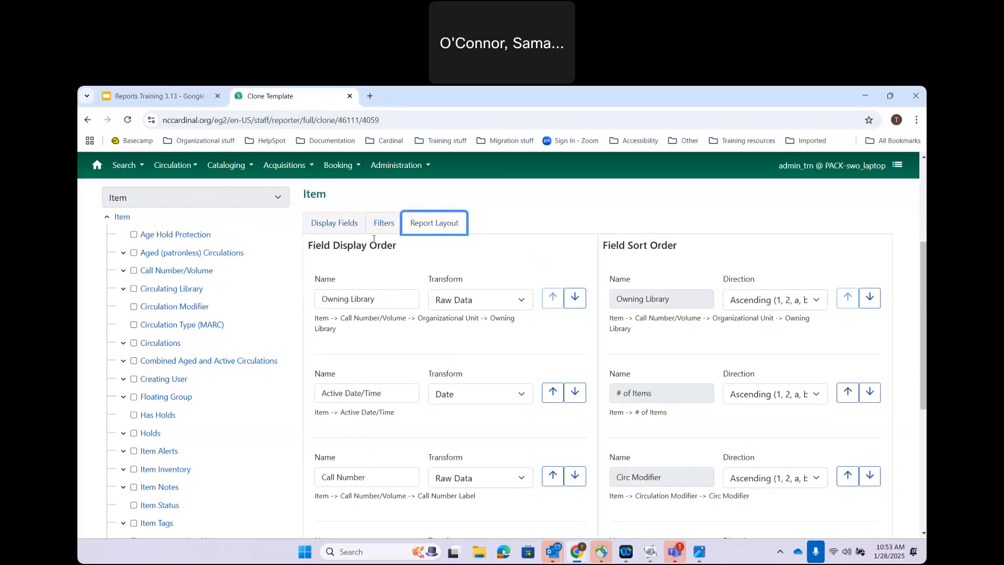
{"action": "left_click", "coordinate": [334, 223]}
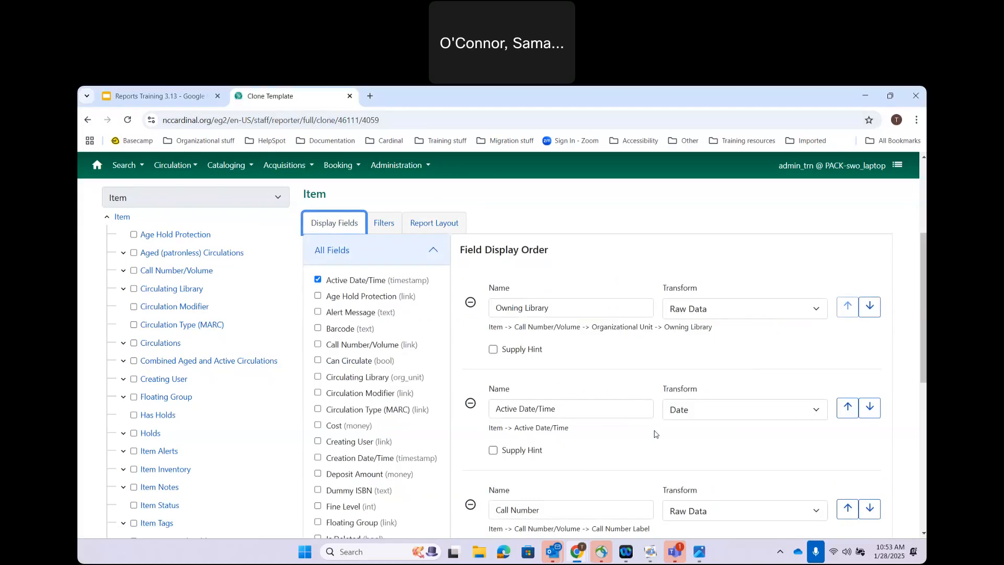
{"action": "left_click", "coordinate": [439, 229]}
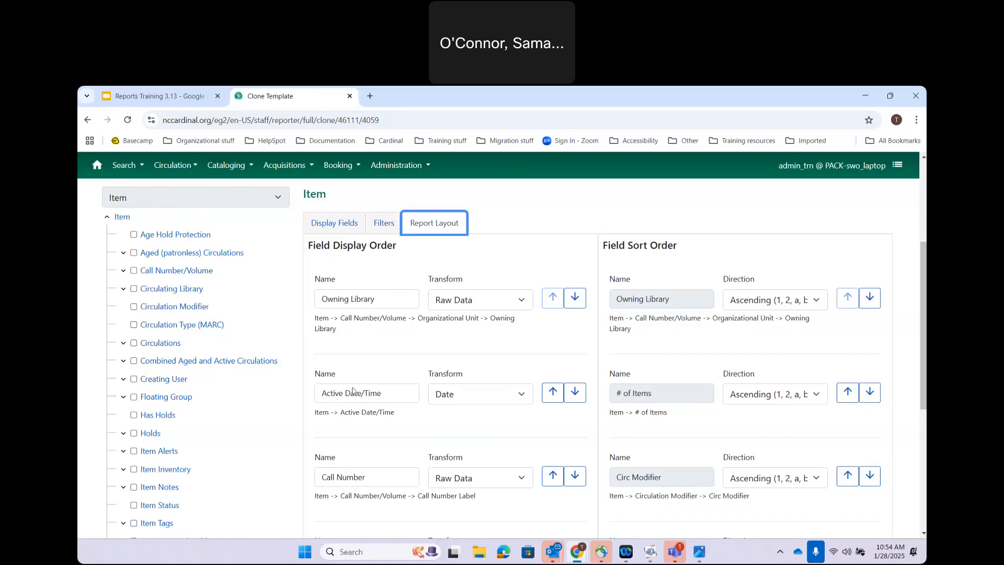
{"action": "scroll", "coordinate": [368, 409], "scroll_direction": "down", "scroll_amount": 2}
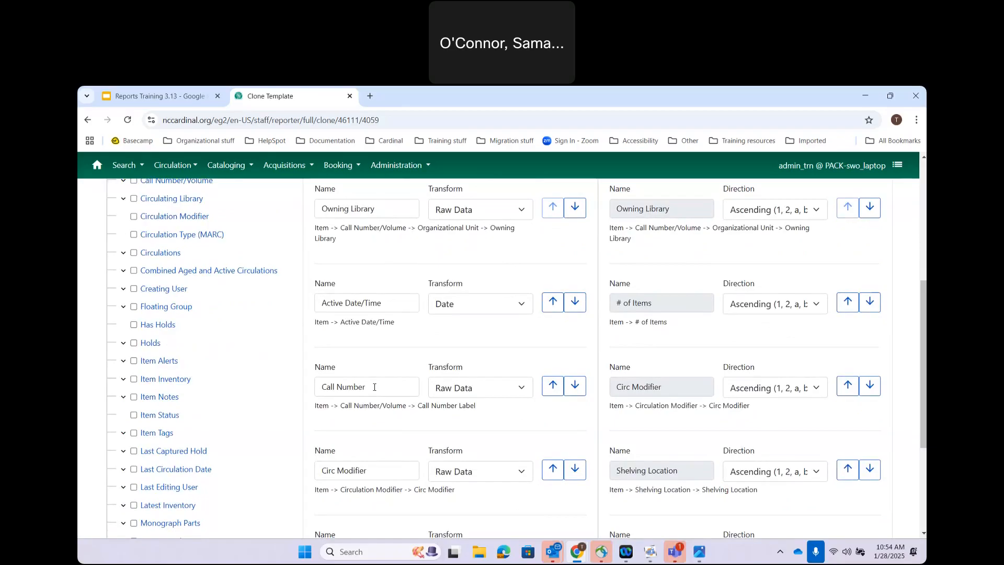
{"action": "scroll", "coordinate": [374, 387], "scroll_direction": "up", "scroll_amount": 2}
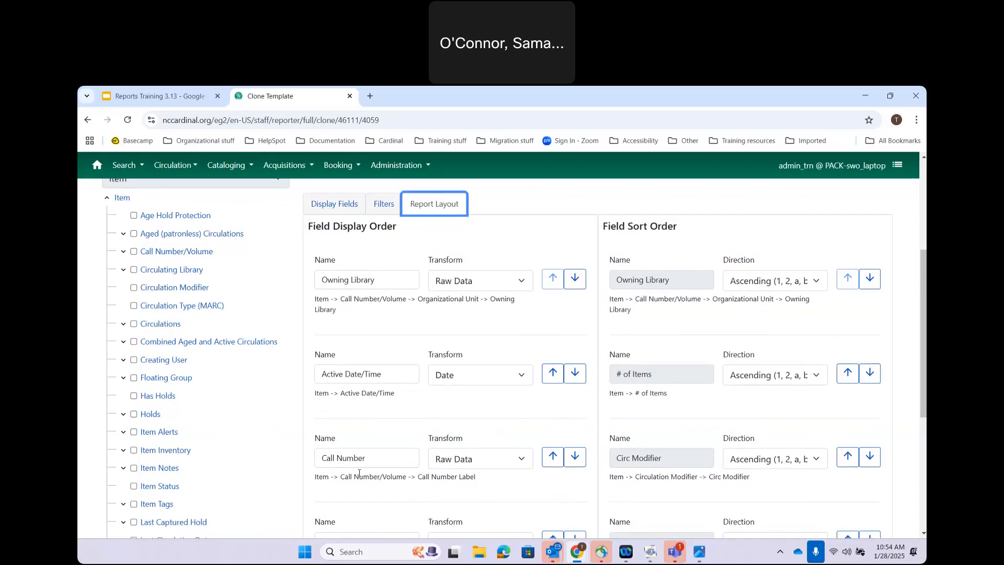
{"action": "scroll", "coordinate": [359, 473], "scroll_direction": "down", "scroll_amount": 1}
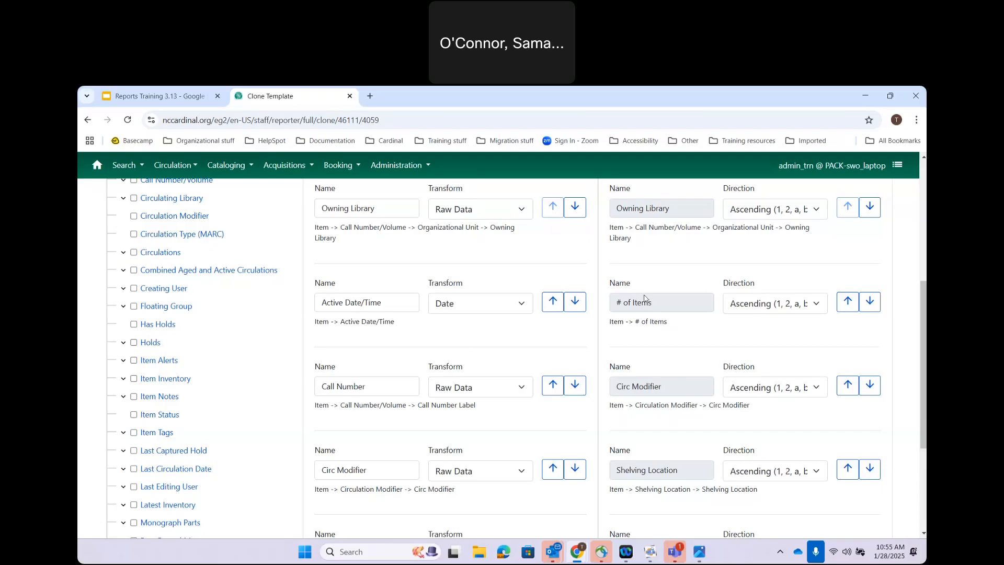
{"action": "scroll", "coordinate": [480, 215], "scroll_direction": "up", "scroll_amount": 2}
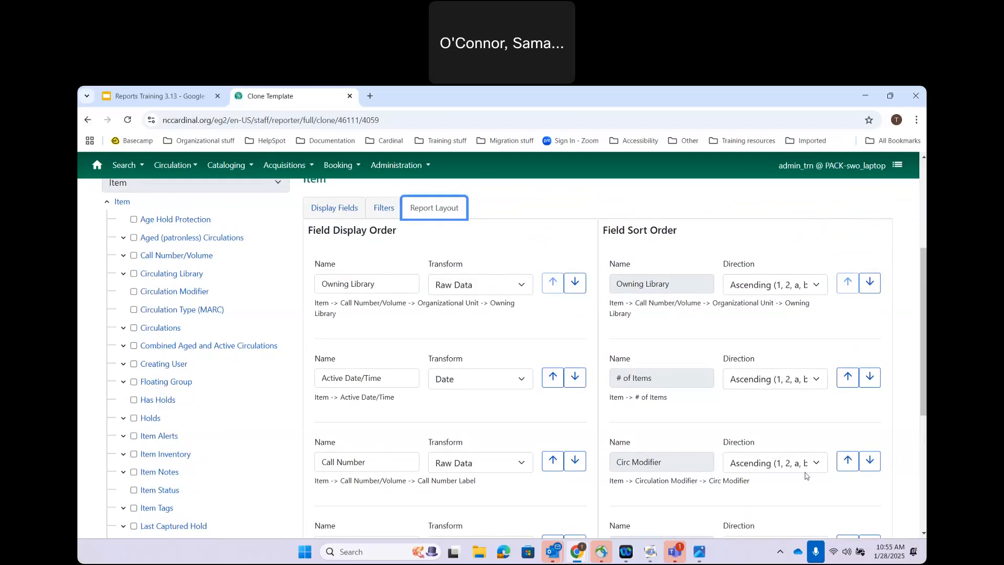
Step: Move Active Date/Time up to second place in the sort order, right after Owning Library
{"action": "scroll", "coordinate": [848, 424], "scroll_direction": "down", "scroll_amount": 1}
{"action": "scroll", "coordinate": [848, 424], "scroll_direction": "down", "scroll_amount": 4}
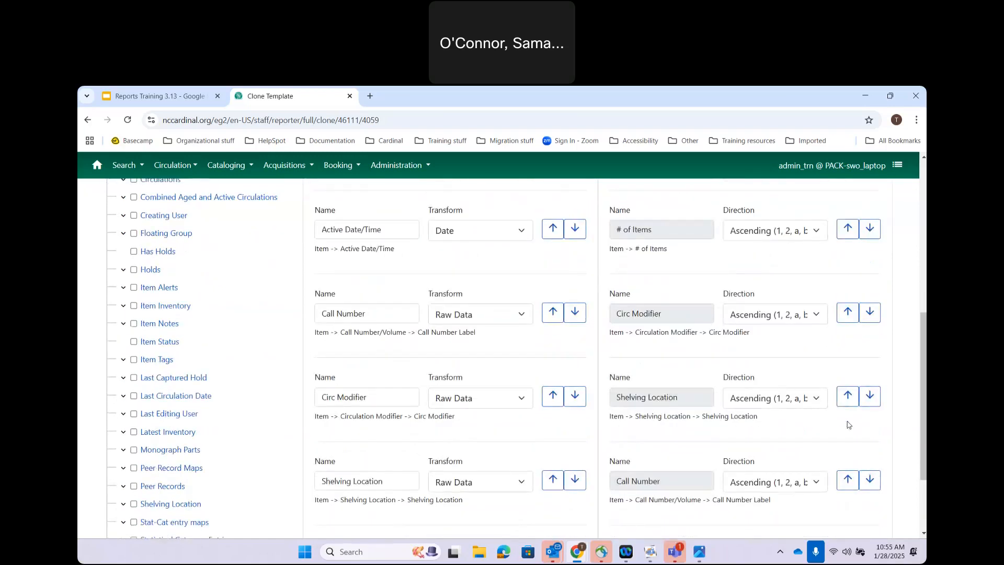
{"action": "scroll", "coordinate": [859, 452], "scroll_direction": "down", "scroll_amount": 1}
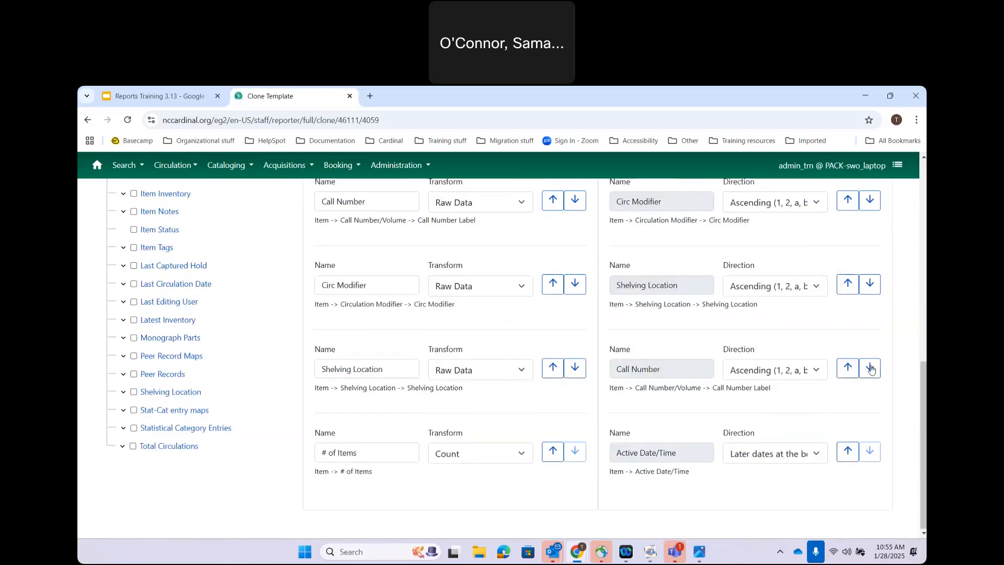
{"action": "left_click", "coordinate": [871, 369]}
{"action": "left_click", "coordinate": [849, 370]}
{"action": "scroll", "coordinate": [844, 366], "scroll_direction": "up", "scroll_amount": 3}
{"action": "left_click", "coordinate": [847, 412]}
{"action": "scroll", "coordinate": [848, 401], "scroll_direction": "up", "scroll_amount": 2}
{"action": "left_click", "coordinate": [848, 418]}
{"action": "scroll", "coordinate": [847, 426], "scroll_direction": "up", "scroll_amount": 2}
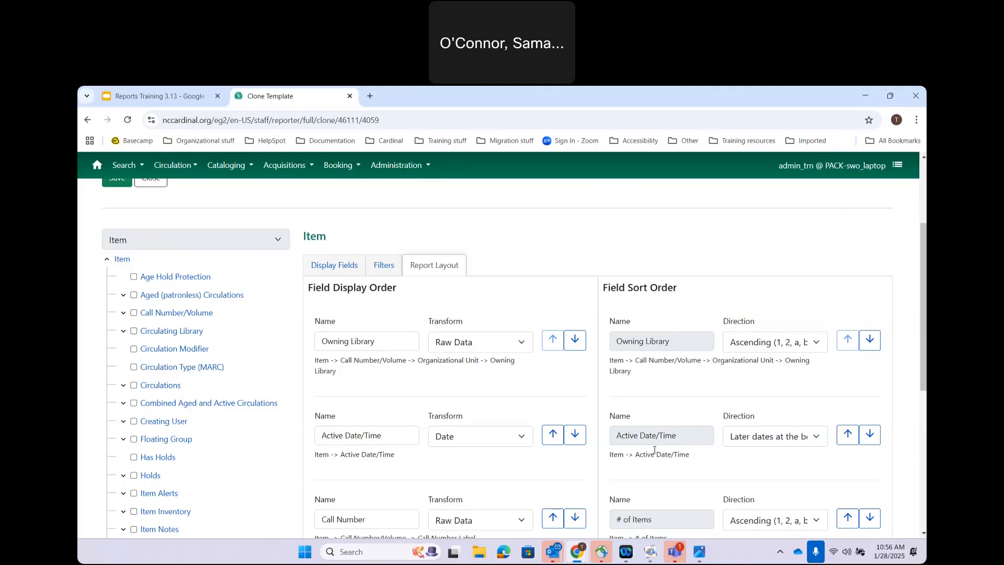
Step: Move # of Items and Call Number to the end of the sort order, Call Number last
{"action": "scroll", "coordinate": [655, 449], "scroll_direction": "down", "scroll_amount": 2}
{"action": "left_click", "coordinate": [870, 446]}
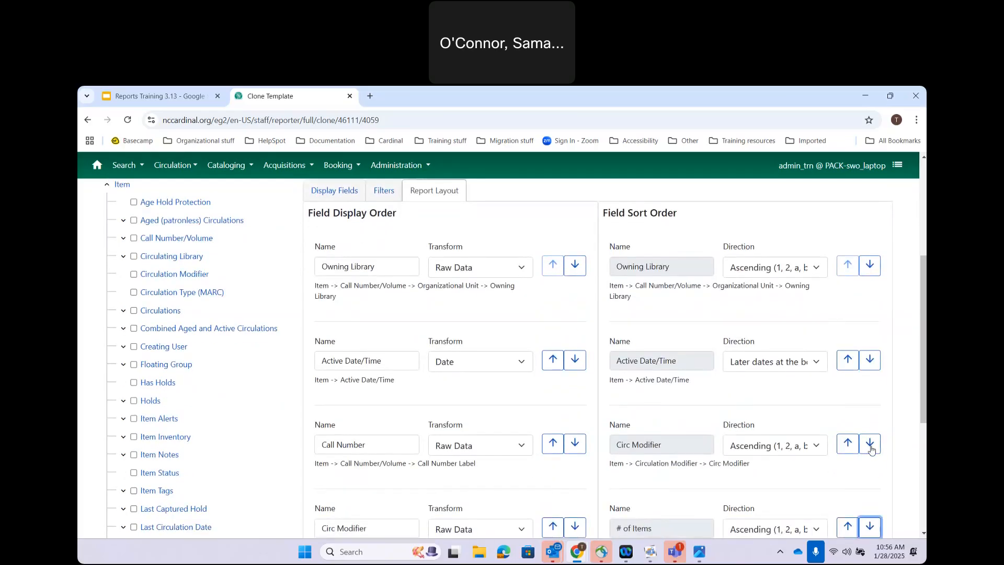
{"action": "scroll", "coordinate": [871, 450], "scroll_direction": "down", "scroll_amount": 3}
{"action": "left_click", "coordinate": [870, 360]}
{"action": "scroll", "coordinate": [871, 366], "scroll_direction": "down", "scroll_amount": 1}
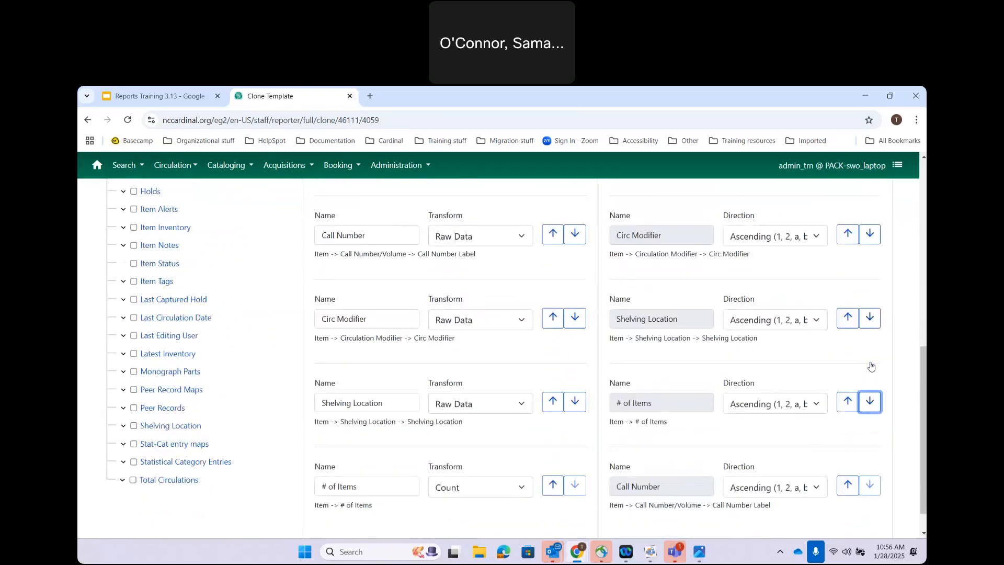
{"action": "left_click", "coordinate": [870, 367]}
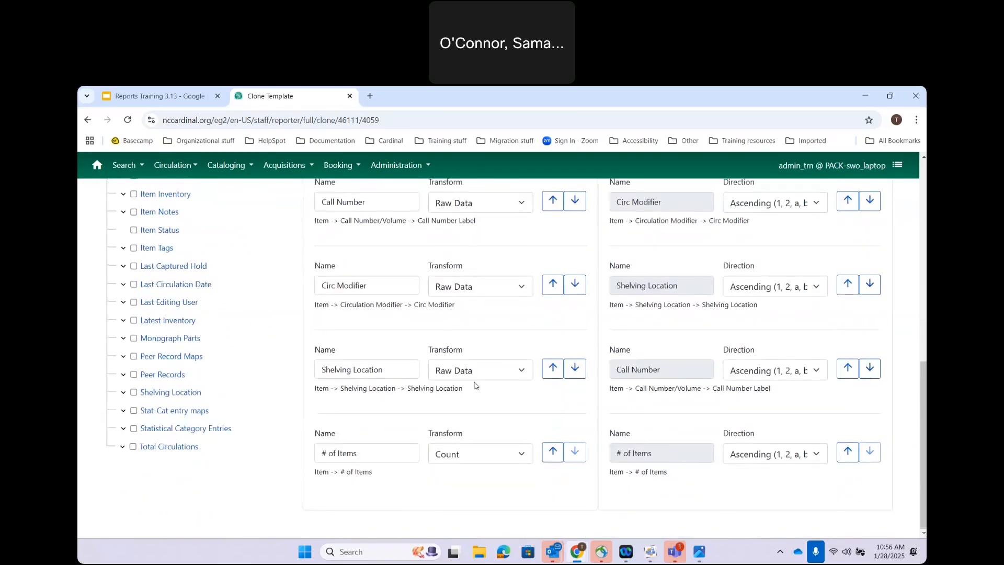
{"action": "scroll", "coordinate": [353, 186], "scroll_direction": "up", "scroll_amount": 3}
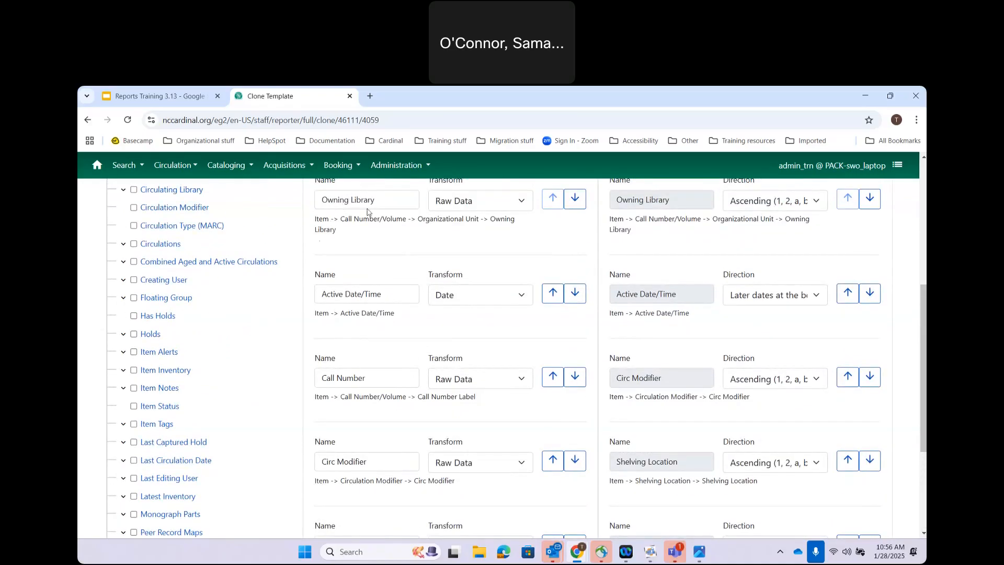
{"action": "scroll", "coordinate": [349, 289], "scroll_direction": "down", "scroll_amount": 3}
{"action": "scroll", "coordinate": [350, 287], "scroll_direction": "down", "scroll_amount": 1}
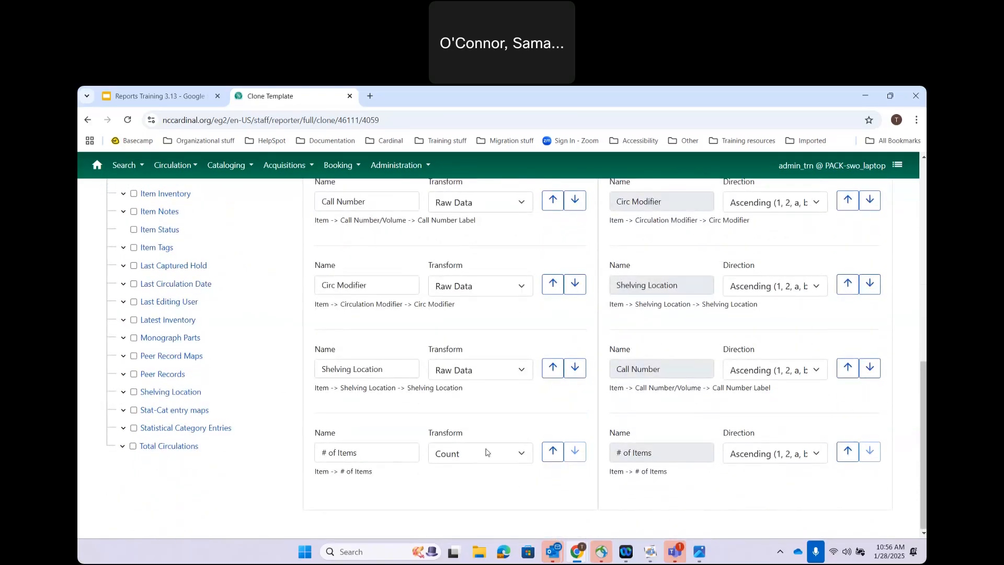
{"action": "scroll", "coordinate": [446, 349], "scroll_direction": "up", "scroll_amount": 5}
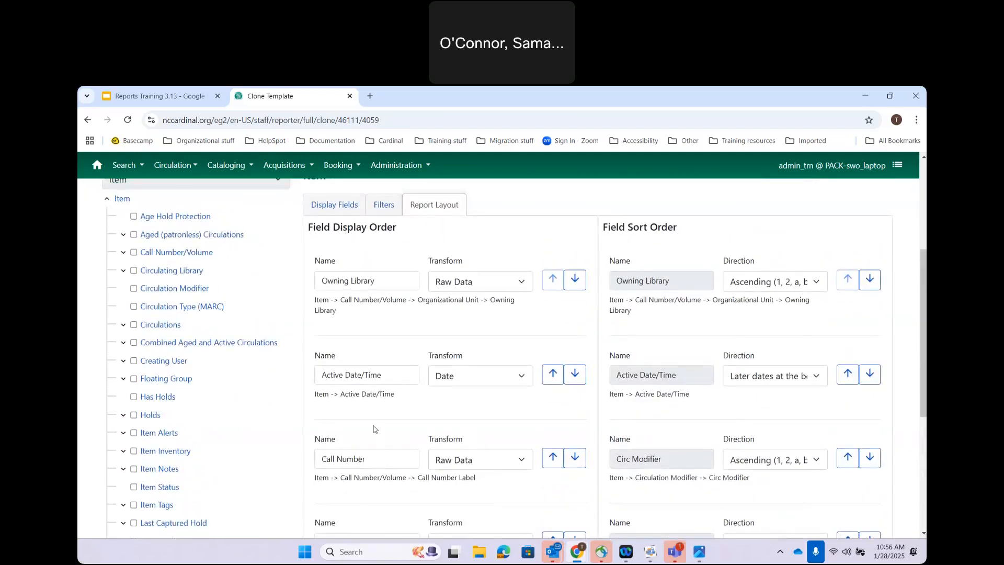
{"action": "scroll", "coordinate": [690, 476], "scroll_direction": "down", "scroll_amount": 5}
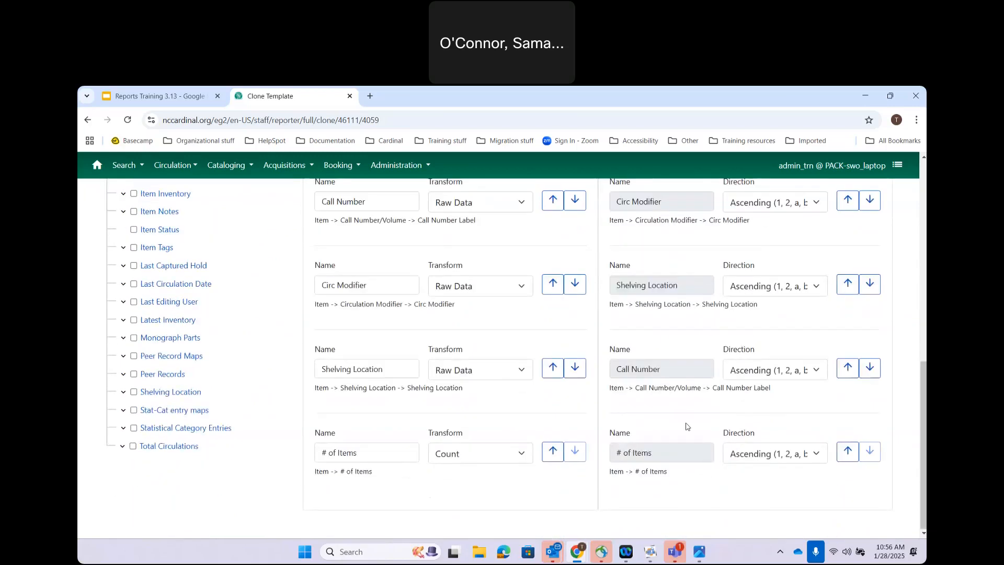
{"action": "left_click", "coordinate": [870, 368]}
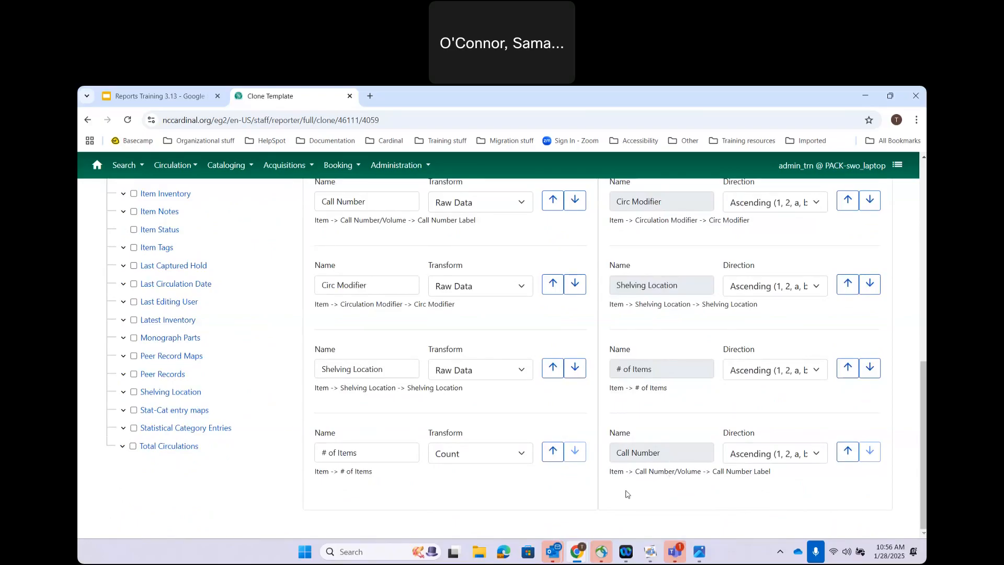
{"action": "scroll", "coordinate": [627, 494], "scroll_direction": "up", "scroll_amount": 5}
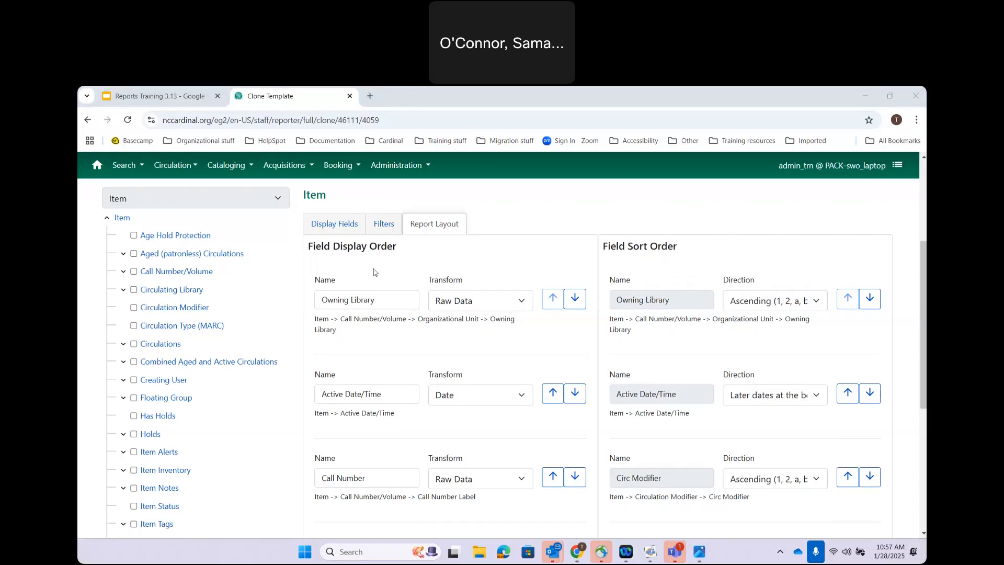
Step: Save the clone, list it in Training (CARDINAL), and return to the 'What are Transforms?' slide
{"action": "scroll", "coordinate": [470, 259], "scroll_direction": "up", "scroll_amount": 1}
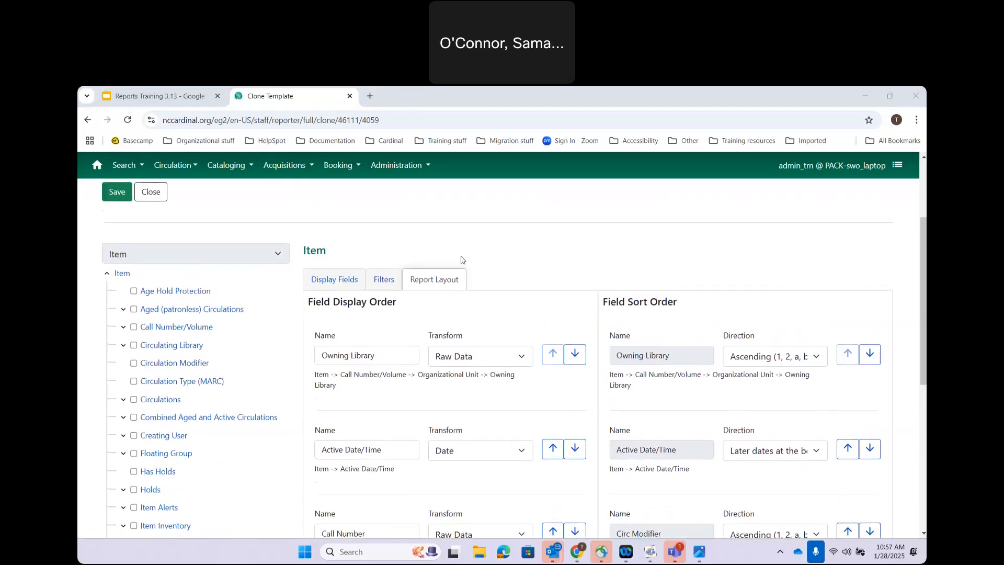
{"action": "left_click", "coordinate": [329, 283]}
{"action": "scroll", "coordinate": [625, 296], "scroll_direction": "down", "scroll_amount": 6}
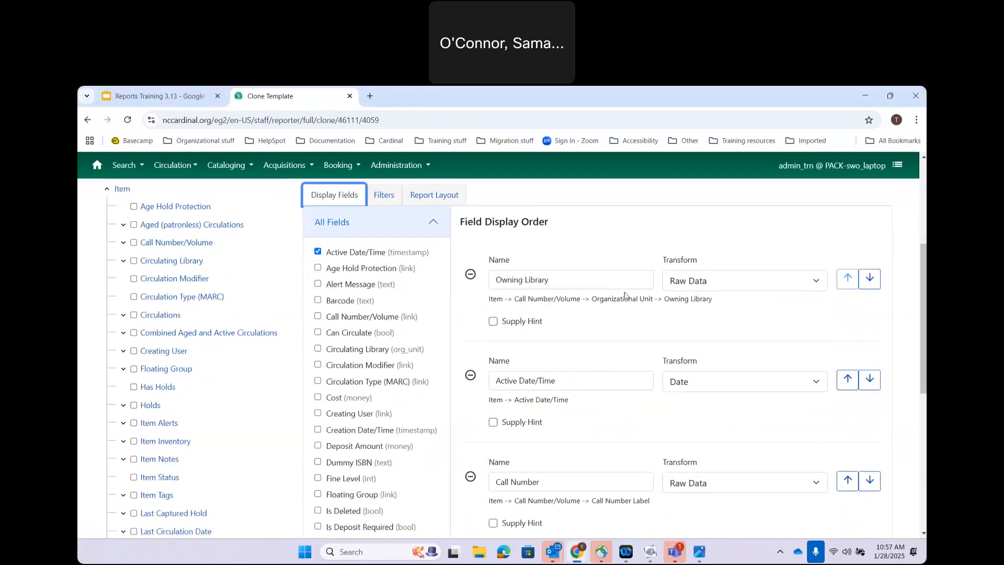
{"action": "scroll", "coordinate": [617, 282], "scroll_direction": "up", "scroll_amount": 2}
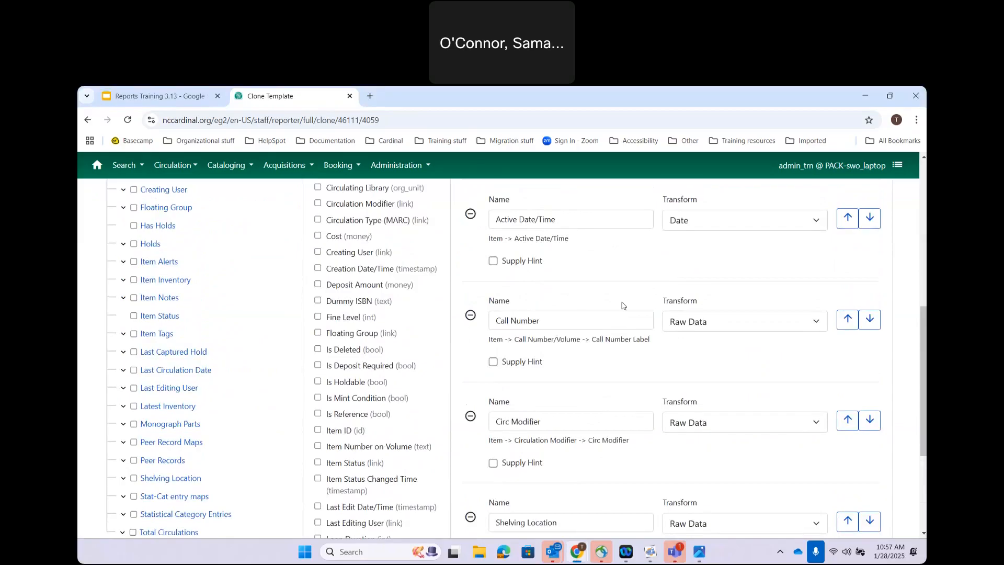
{"action": "scroll", "coordinate": [586, 311], "scroll_direction": "up", "scroll_amount": 4}
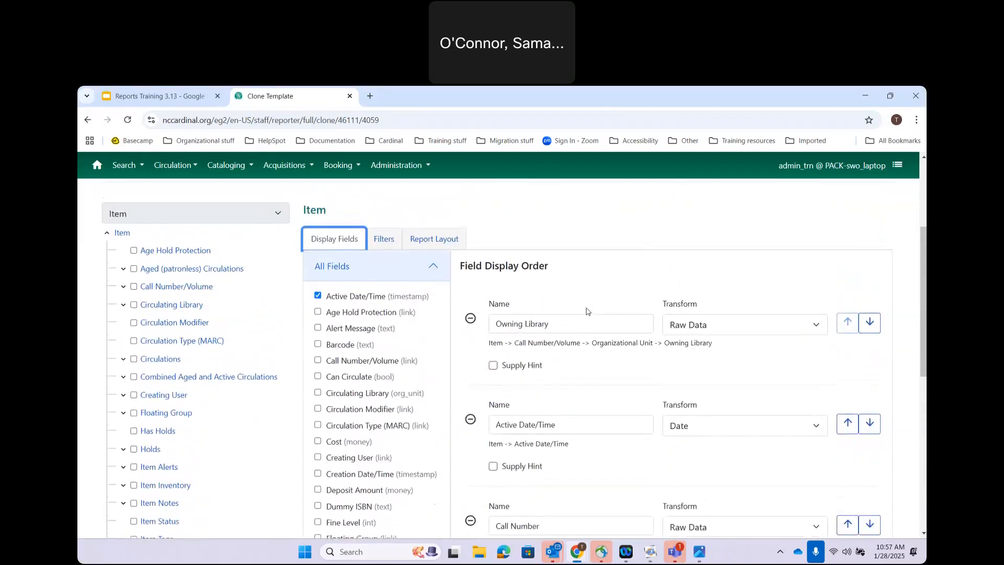
{"action": "scroll", "coordinate": [586, 311], "scroll_direction": "up", "scroll_amount": 3}
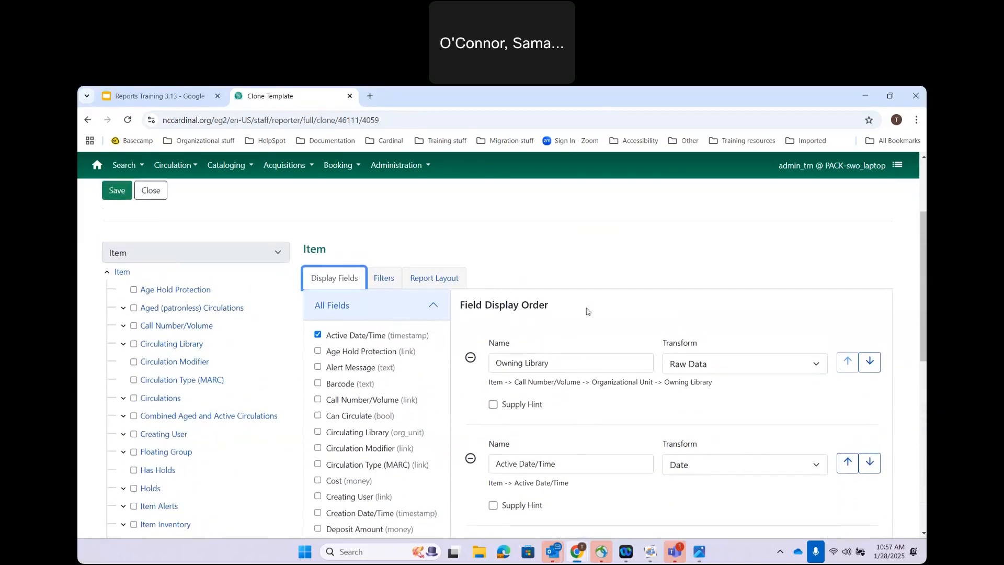
{"action": "left_click", "coordinate": [116, 321]}
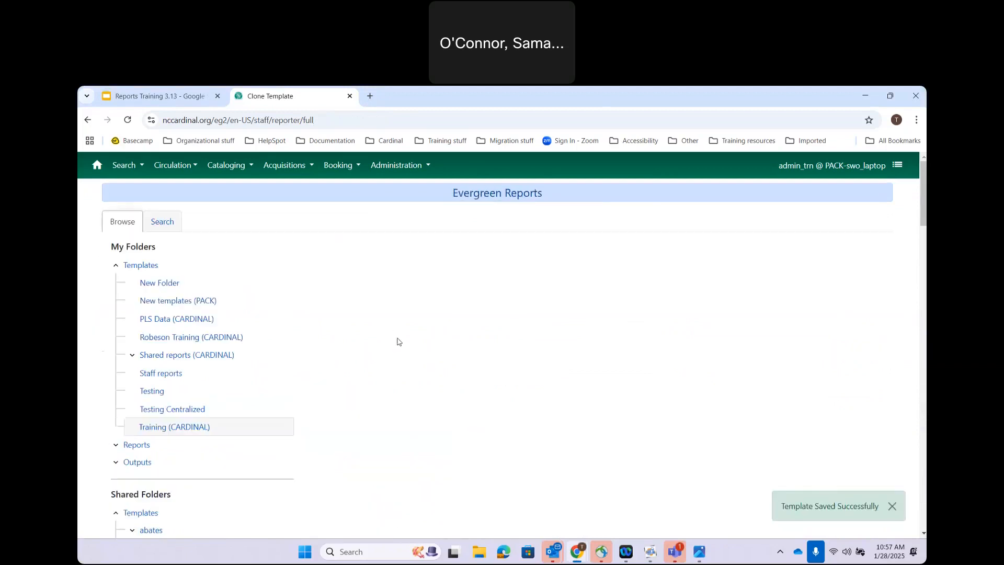
{"action": "left_click", "coordinate": [159, 429]}
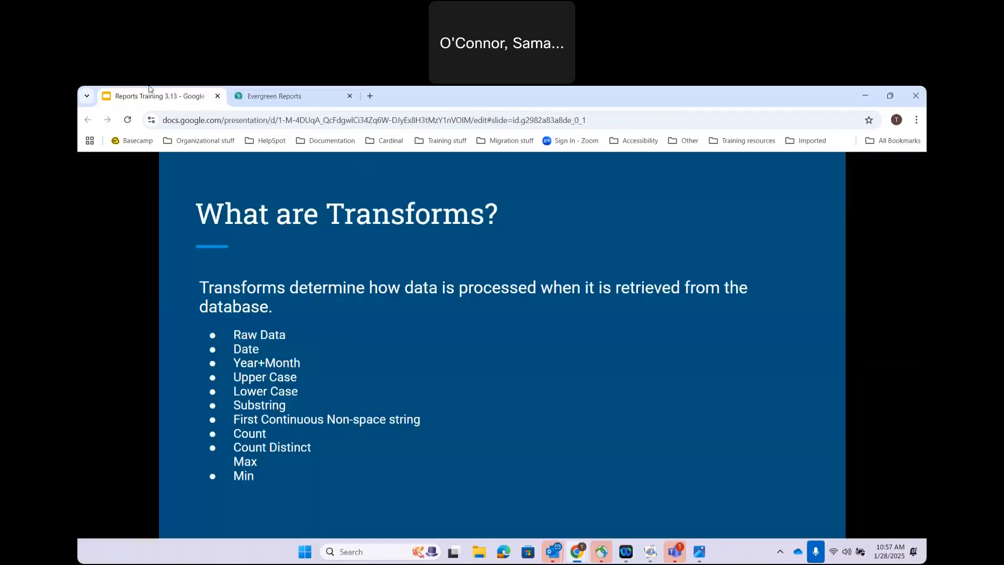
{"action": "left_click", "coordinate": [157, 95]}
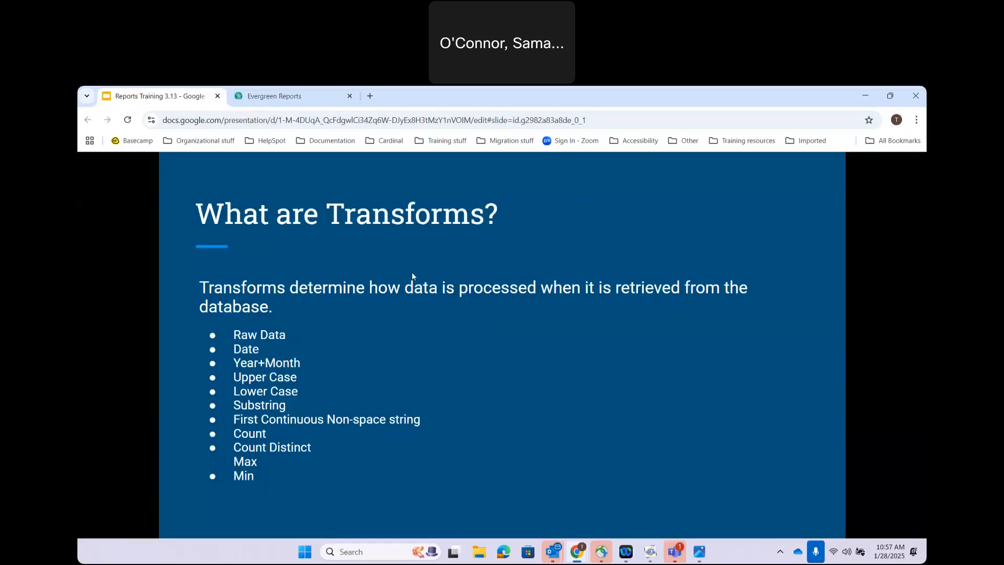
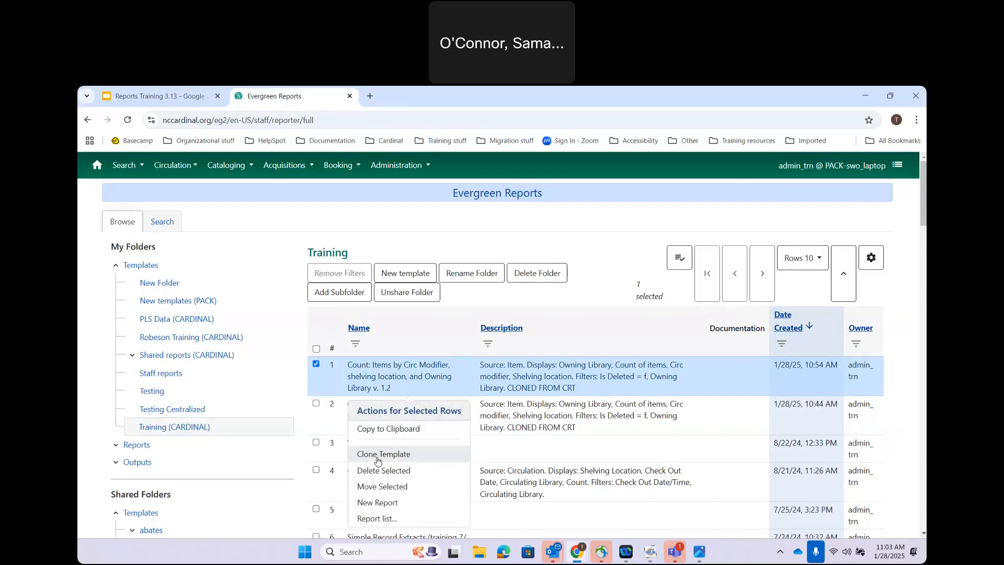
Step: Rename the cloned template by replacing the '2 (Clone)' ending with '.3'
{"action": "left_click_drag", "start_coordinate": [332, 241], "coordinate": [440, 250]}
{"action": "key", "text": "End"}
{"action": "key", "text": "BackSpace"}
{"action": "key", "text": "BackSpace"}
{"action": "key", "text": "BackSpace"}
{"action": "key", "text": "BackSpace"}
{"action": "key", "text": "BackSpace"}
{"action": "key", "text": "BackSpace"}
{"action": "key", "text": "BackSpace"}
{"action": "key", "text": "BackSpace"}
{"action": "key", "text": "BackSpace"}
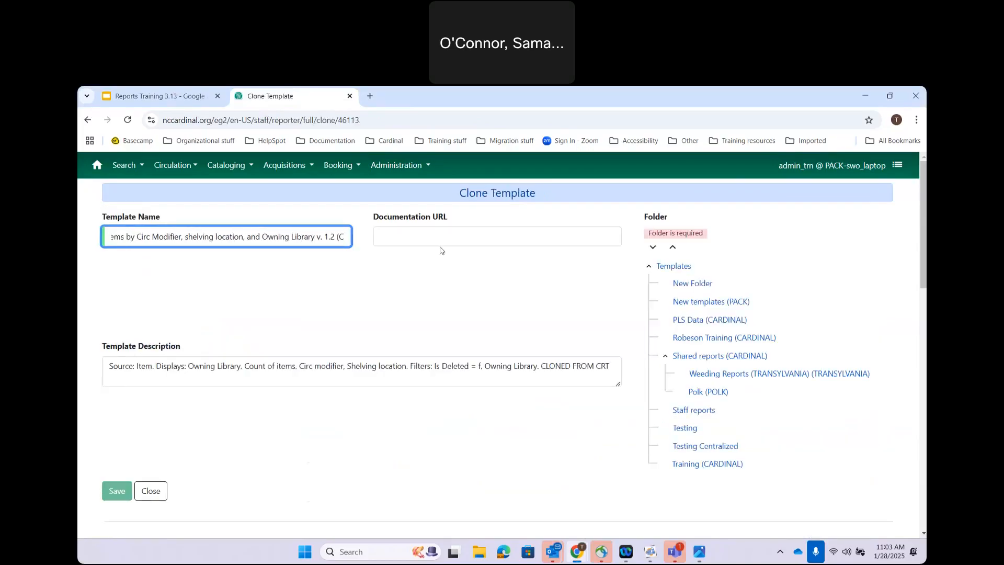
{"action": "type", "text": ".3"}
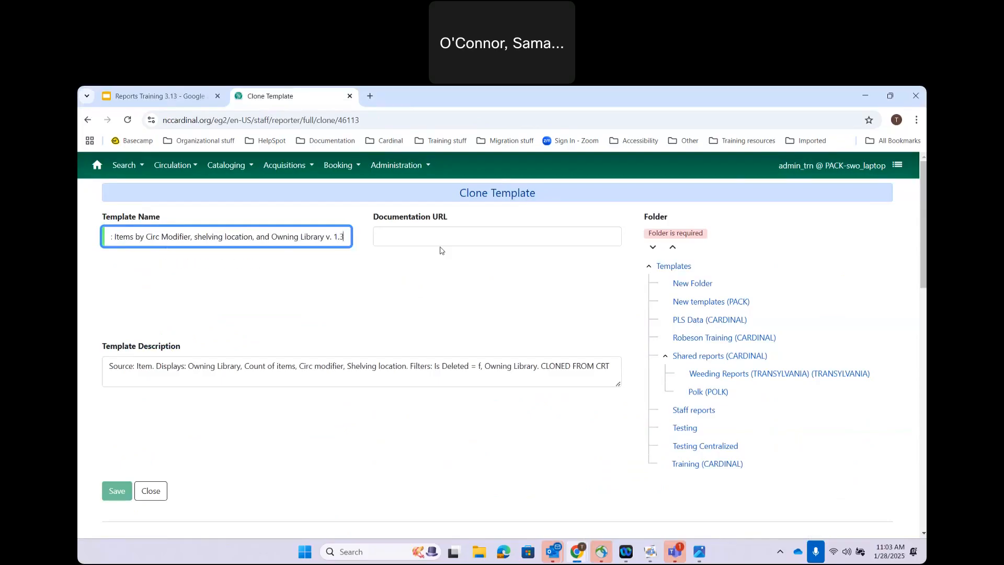
Step: Assign the template to the Training folder and show its Filters settings
{"action": "left_click", "coordinate": [686, 464]}
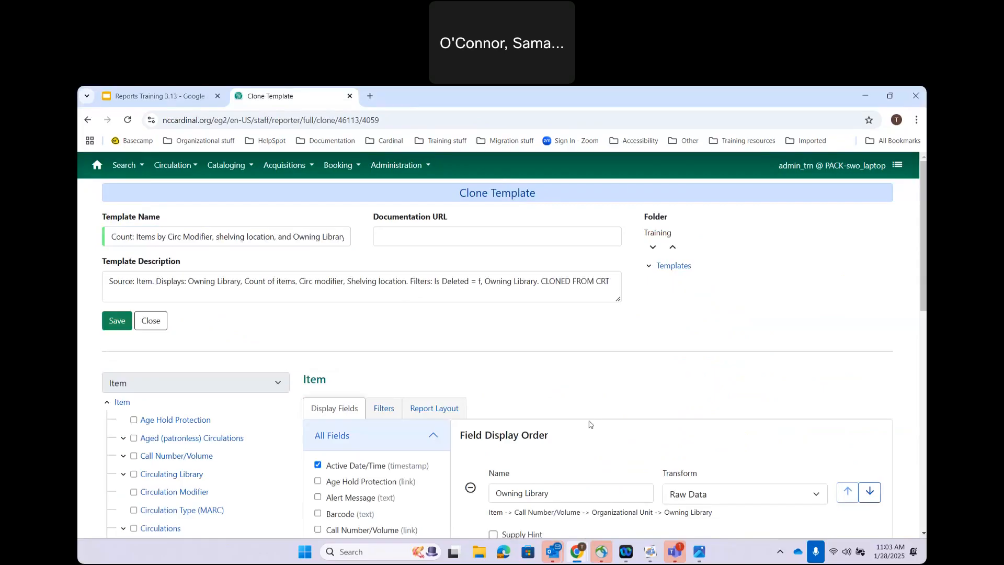
{"action": "scroll", "coordinate": [589, 424], "scroll_direction": "down", "scroll_amount": 3}
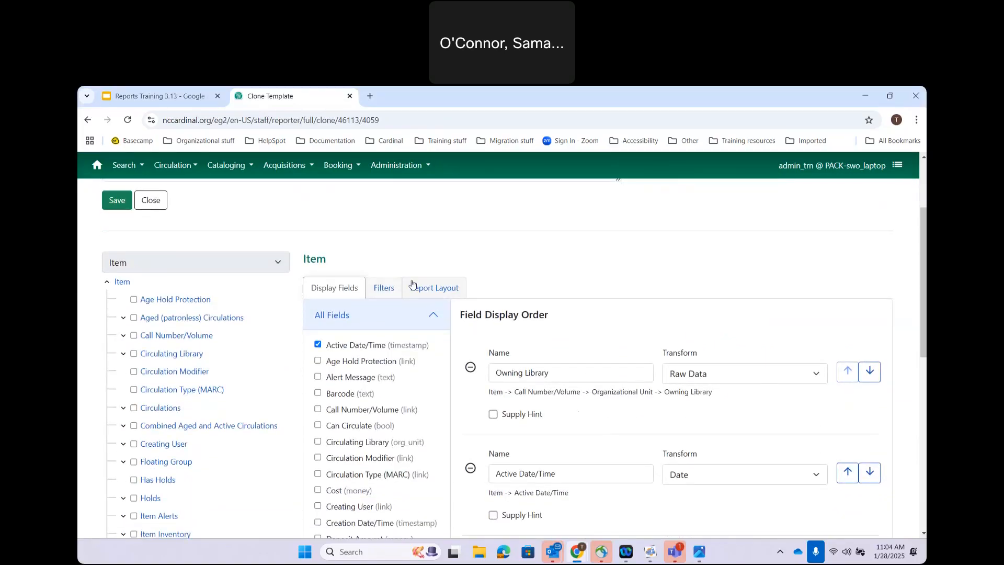
{"action": "left_click", "coordinate": [384, 289]}
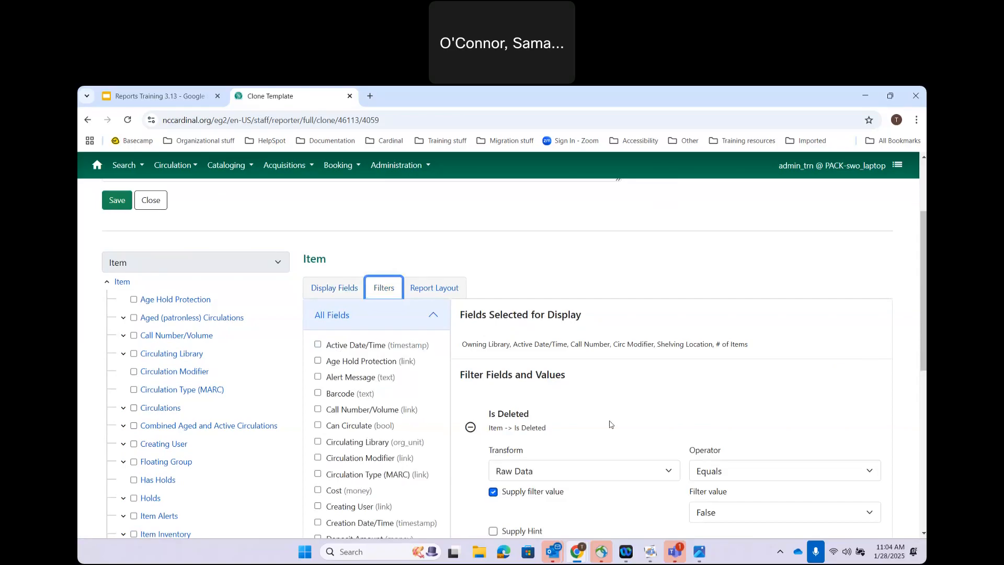
{"action": "scroll", "coordinate": [609, 423], "scroll_direction": "down", "scroll_amount": 1}
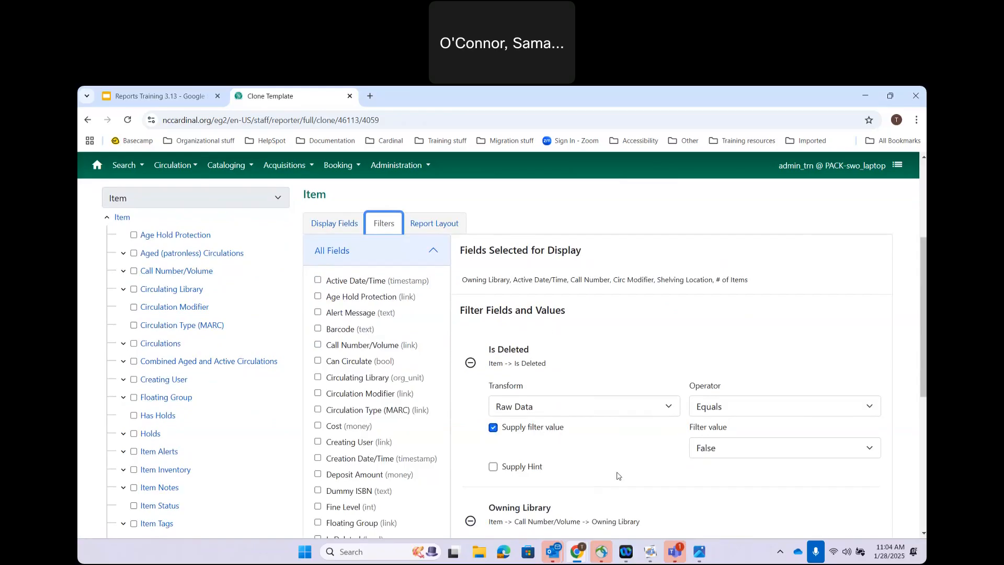
{"action": "scroll", "coordinate": [617, 475], "scroll_direction": "down", "scroll_amount": 1}
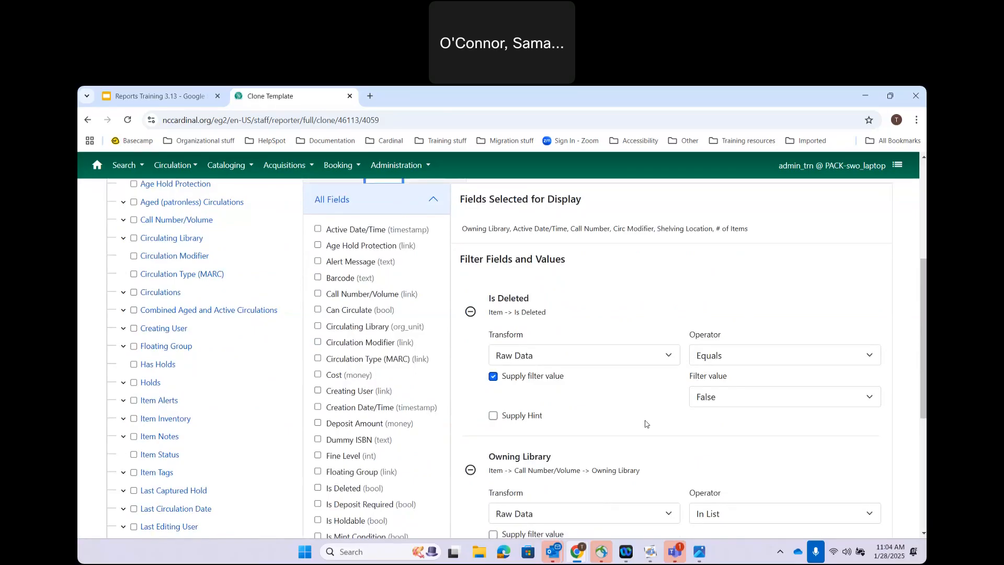
{"action": "scroll", "coordinate": [645, 424], "scroll_direction": "down", "scroll_amount": 3}
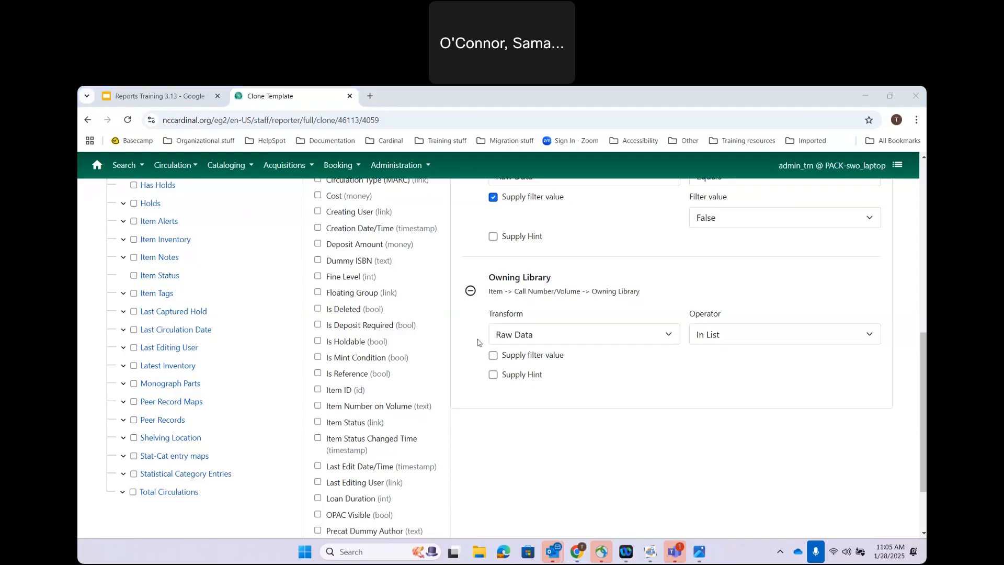
{"action": "scroll", "coordinate": [410, 439], "scroll_direction": "down", "scroll_amount": 2}
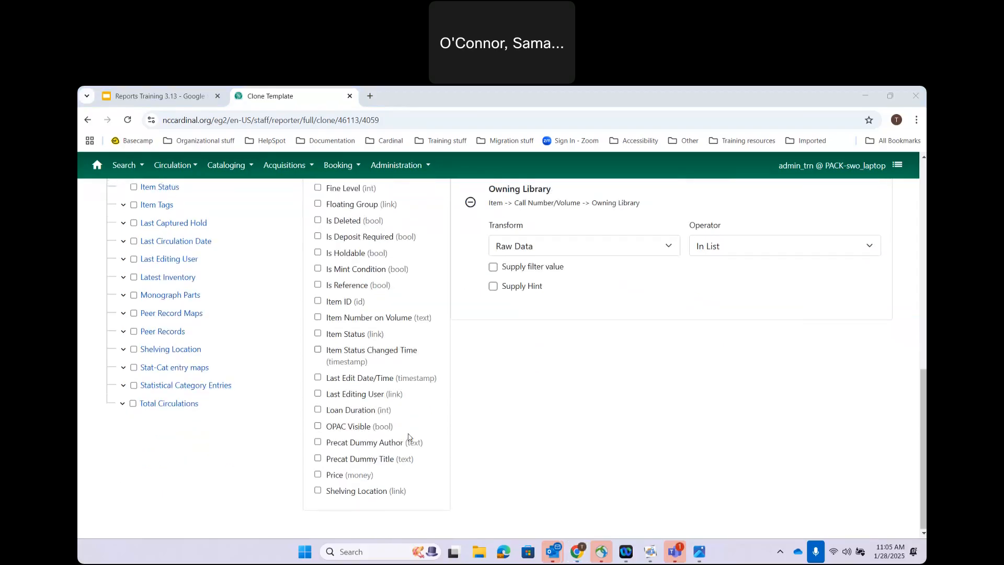
{"action": "scroll", "coordinate": [475, 426], "scroll_direction": "up", "scroll_amount": 2}
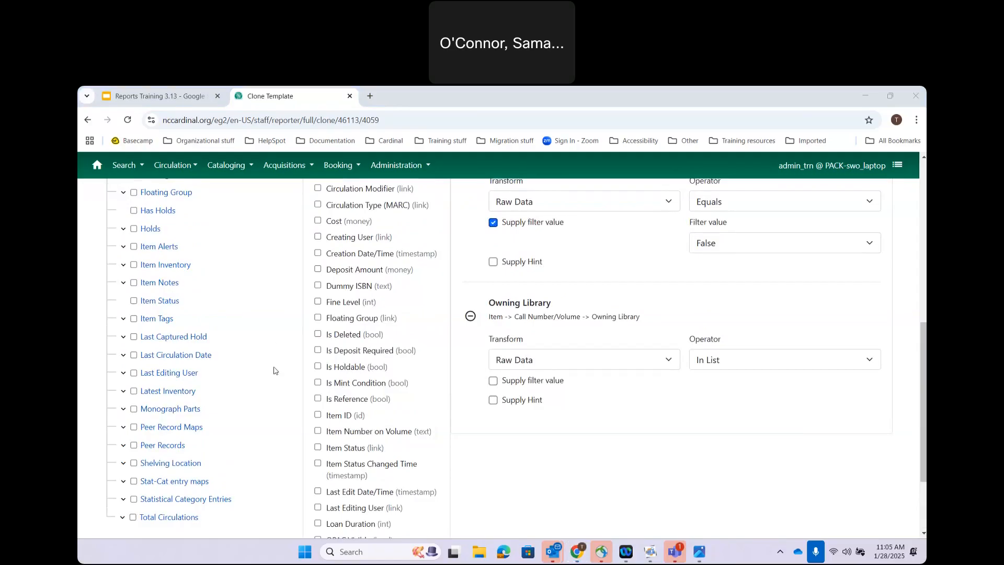
{"action": "scroll", "coordinate": [274, 371], "scroll_direction": "up", "scroll_amount": 2}
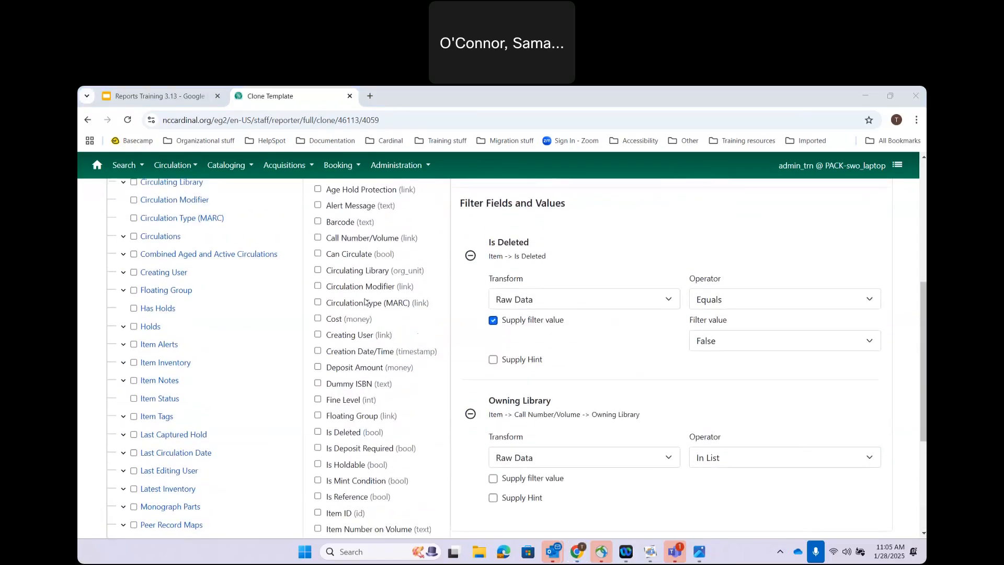
{"action": "scroll", "coordinate": [285, 345], "scroll_direction": "up", "scroll_amount": 6}
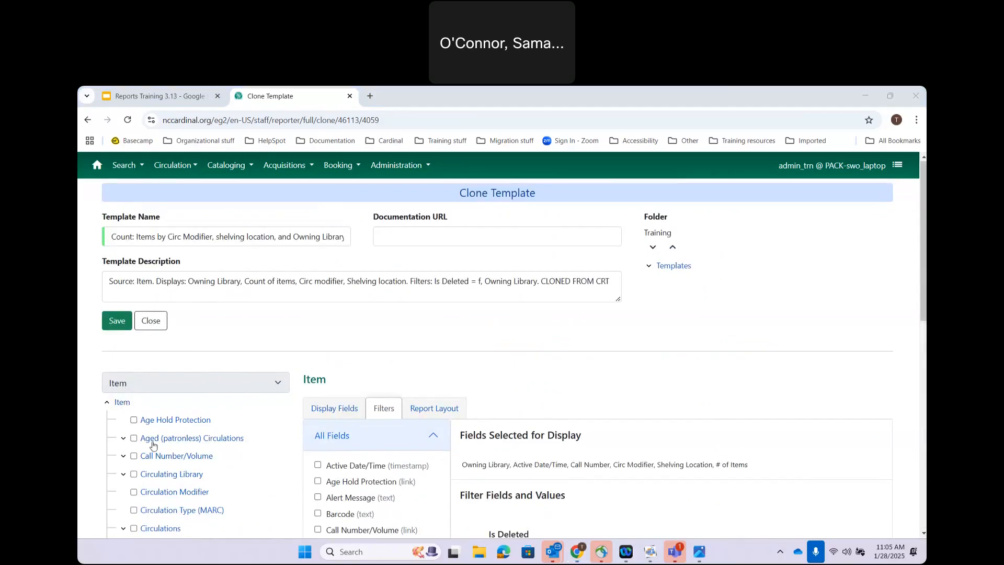
{"action": "scroll", "coordinate": [153, 445], "scroll_direction": "down", "scroll_amount": 3}
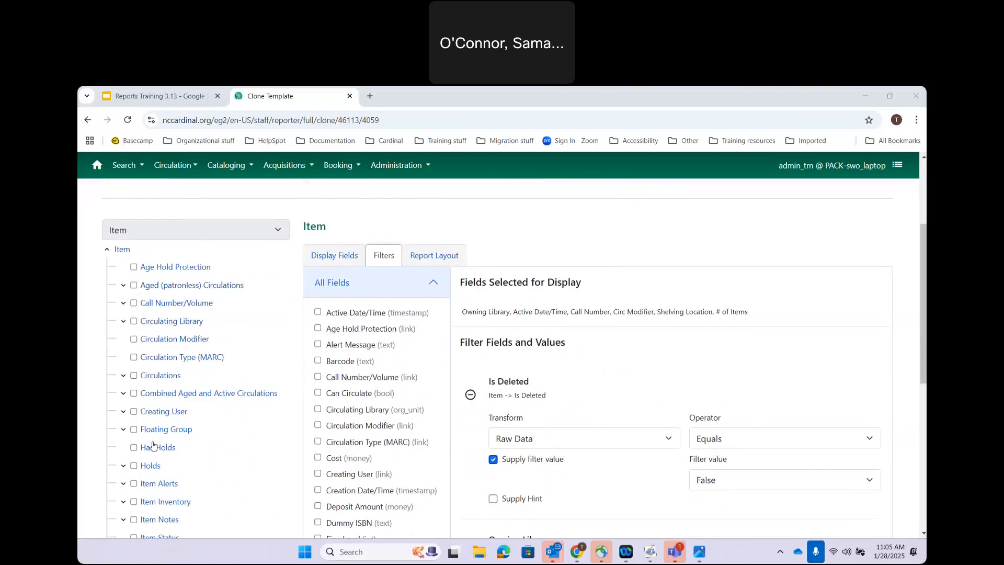
{"action": "scroll", "coordinate": [153, 445], "scroll_direction": "down", "scroll_amount": 5}
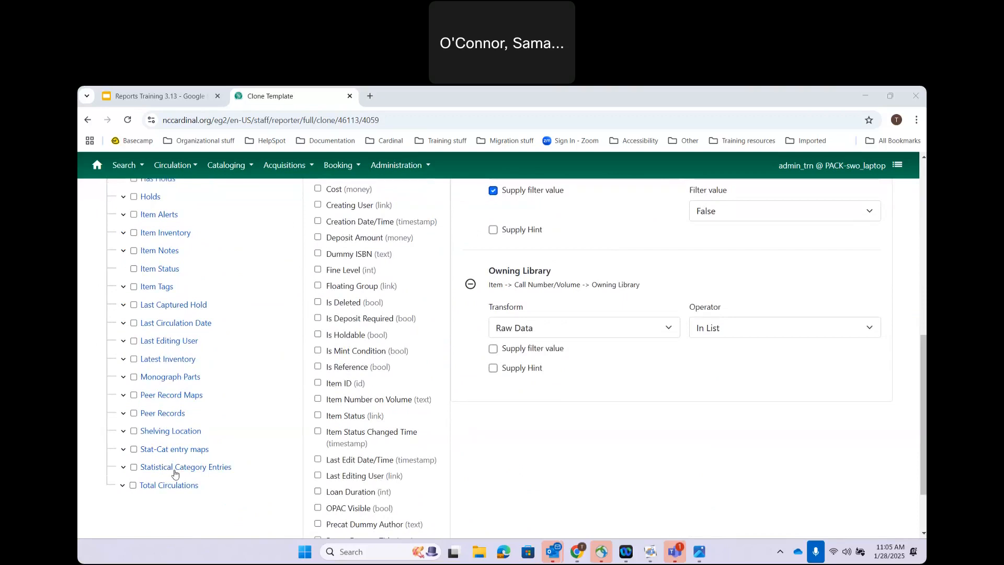
Step: Add stat_cat_entry from Statistical Category Entries as a filter with operator In List
{"action": "left_click", "coordinate": [175, 468]}
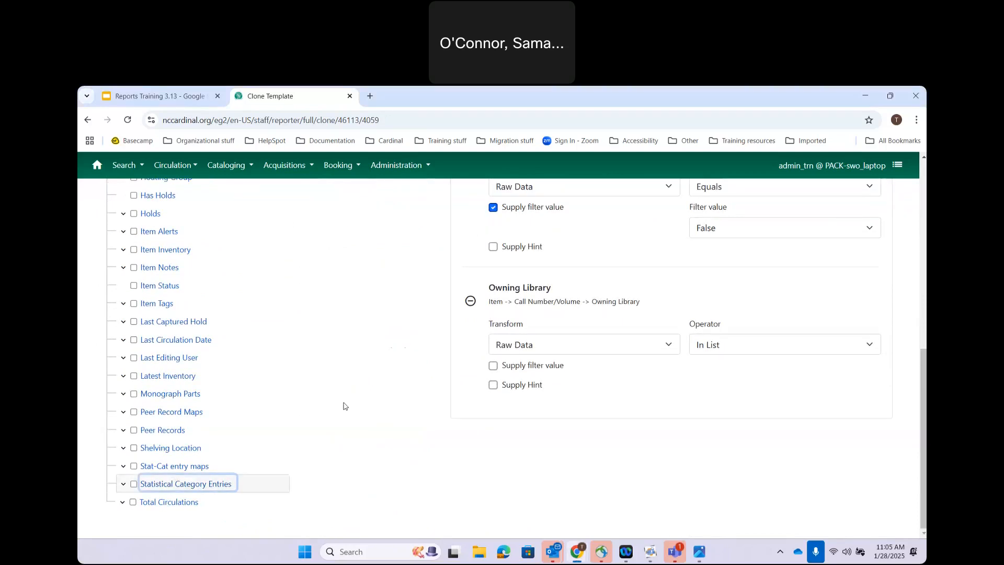
{"action": "scroll", "coordinate": [344, 405], "scroll_direction": "up", "scroll_amount": 3}
{"action": "scroll", "coordinate": [344, 405], "scroll_direction": "up", "scroll_amount": 1}
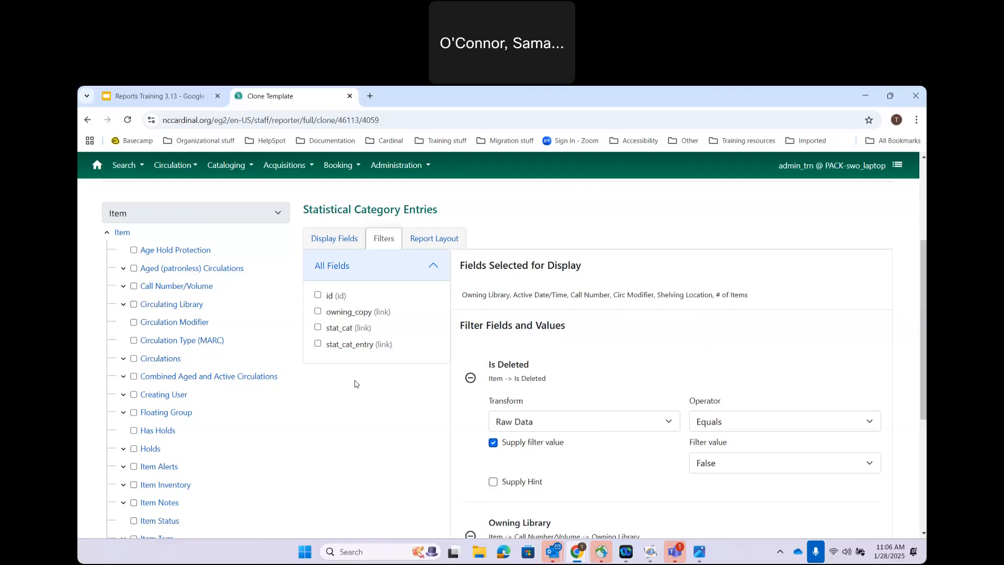
{"action": "left_click", "coordinate": [318, 345]}
{"action": "scroll", "coordinate": [403, 375], "scroll_direction": "down", "scroll_amount": 5}
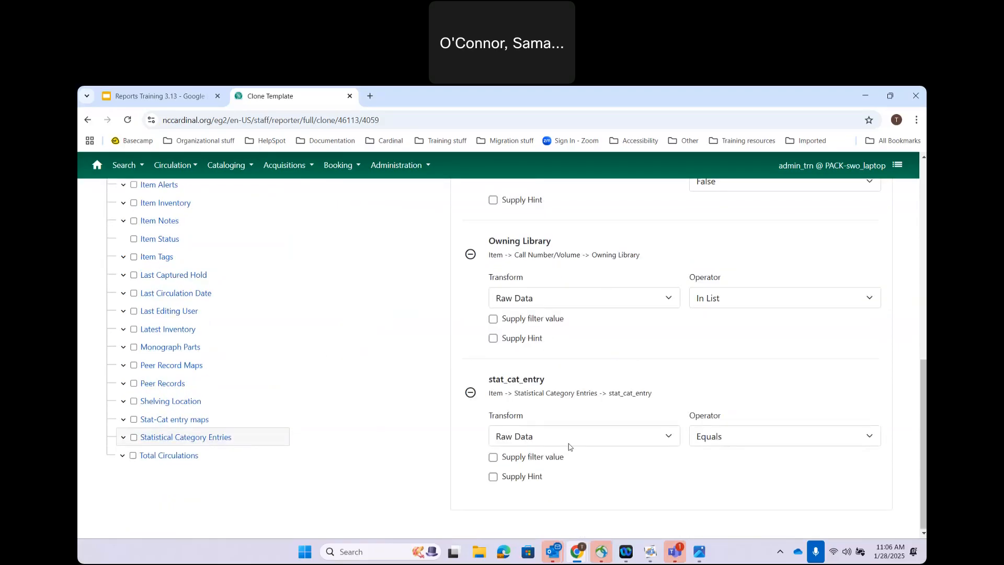
{"action": "left_click", "coordinate": [710, 446]}
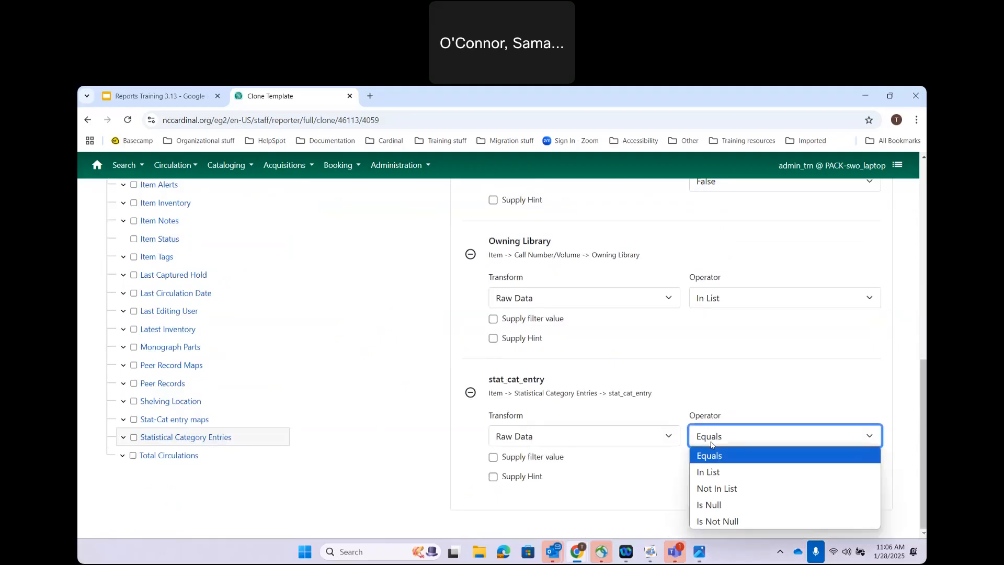
{"action": "left_click", "coordinate": [715, 475]}
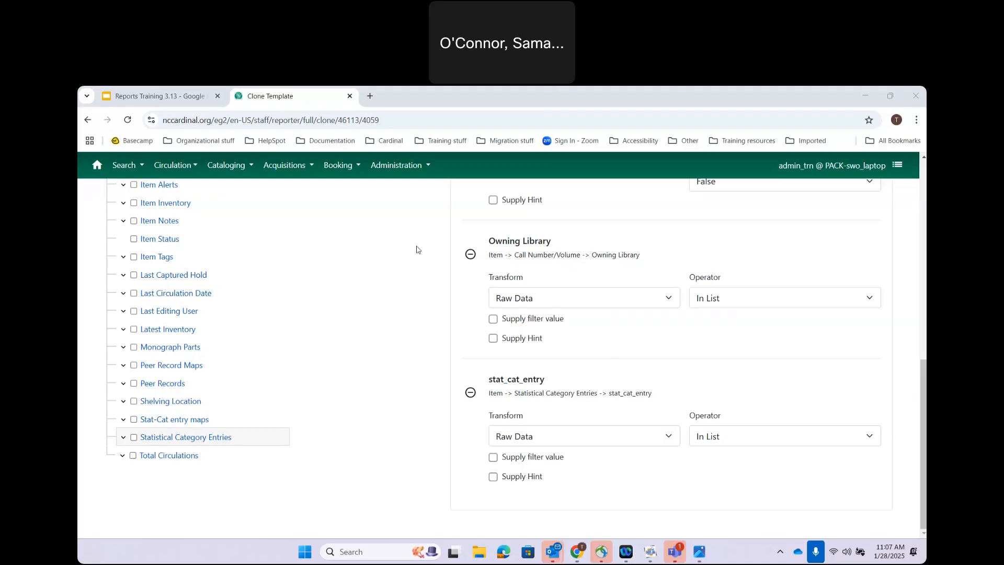
{"action": "scroll", "coordinate": [417, 249], "scroll_direction": "up", "scroll_amount": 2}
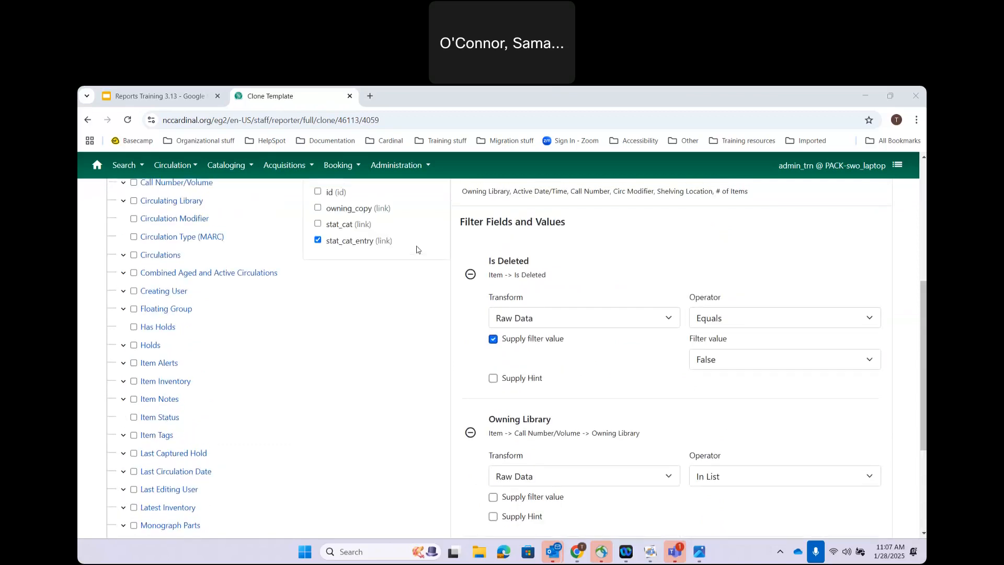
{"action": "scroll", "coordinate": [416, 250], "scroll_direction": "up", "scroll_amount": 2}
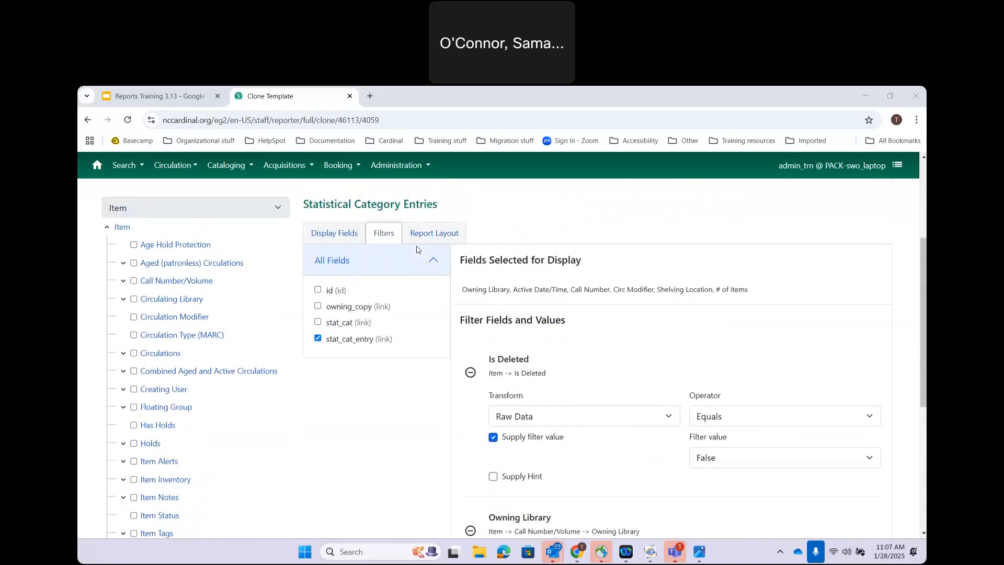
Step: Add Active Date/Time from Item as a filter and bring up its operator choices
{"action": "left_click", "coordinate": [120, 230]}
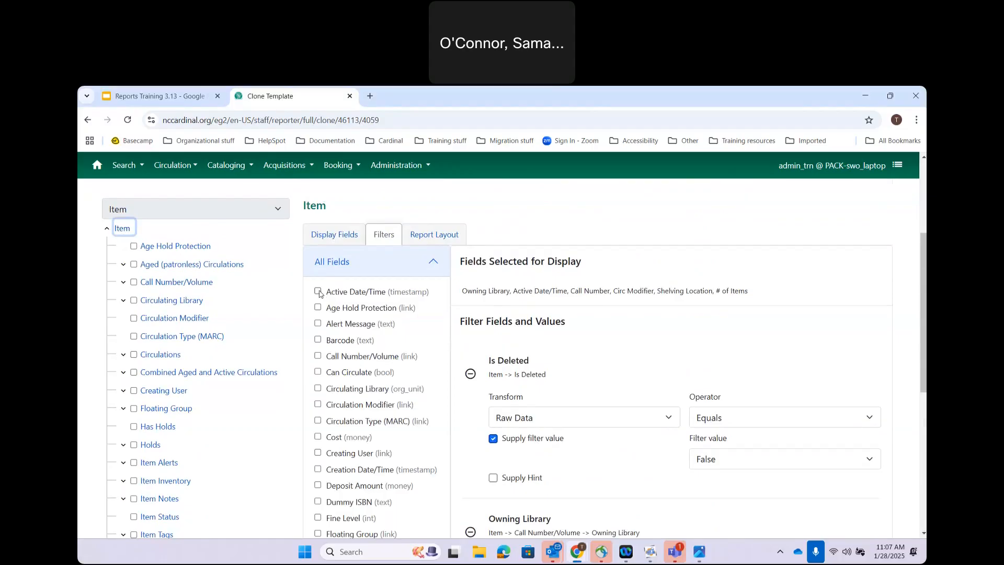
{"action": "left_click", "coordinate": [318, 291]}
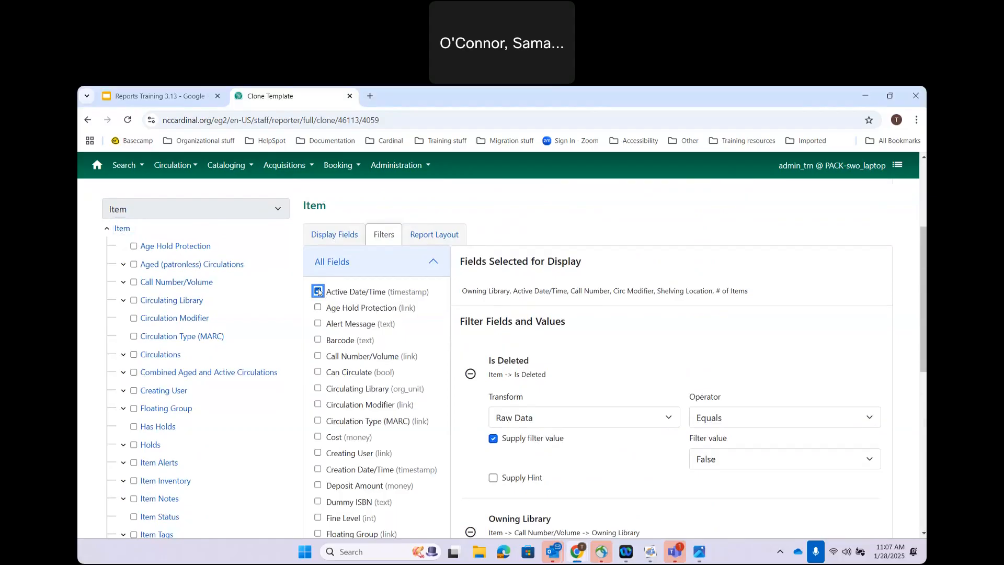
{"action": "scroll", "coordinate": [688, 408], "scroll_direction": "down", "scroll_amount": 8}
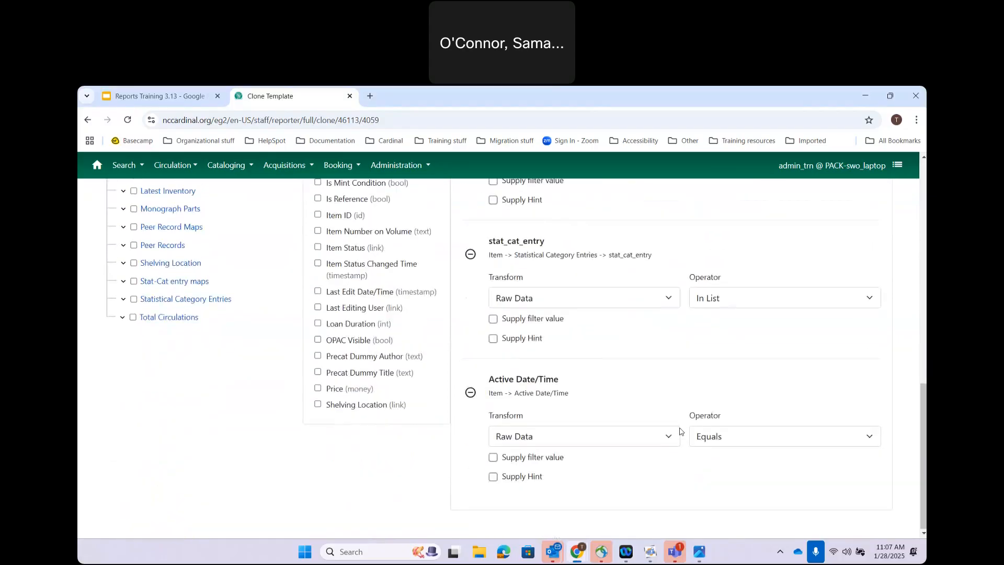
{"action": "left_click", "coordinate": [732, 442]}
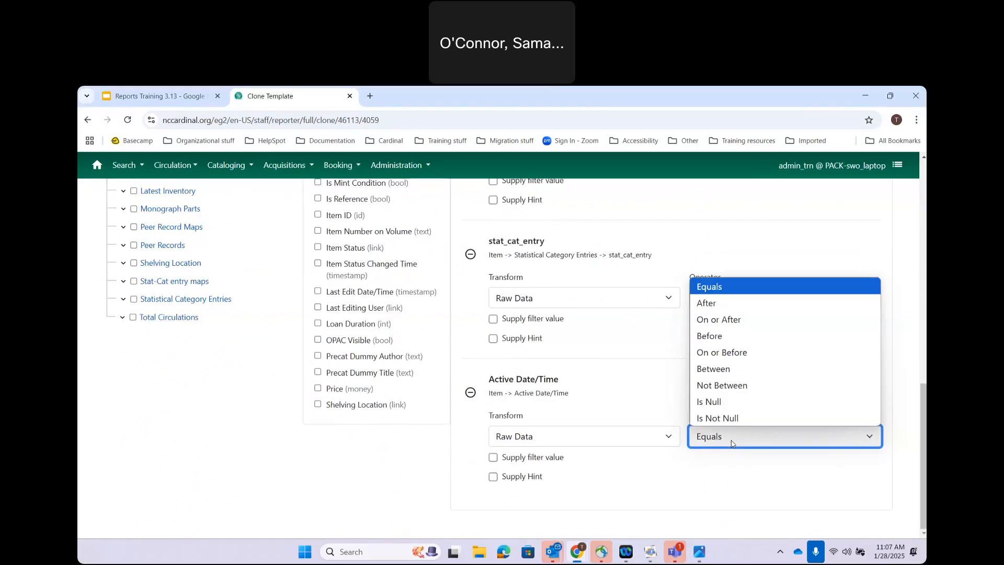
Step: Keep Raw Data as the Active Date/Time transform and change its operator to Between
{"action": "left_click", "coordinate": [615, 436]}
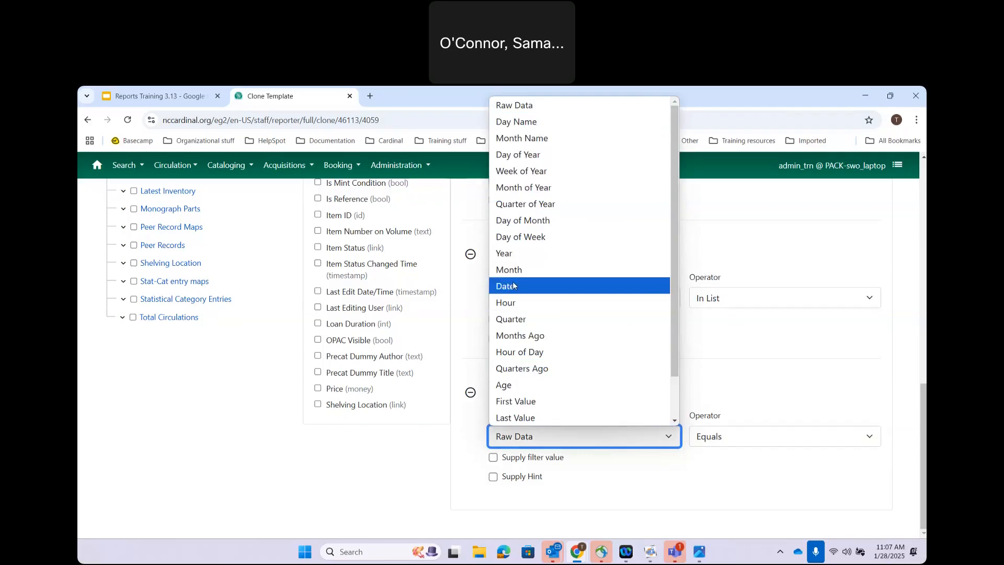
{"action": "left_click", "coordinate": [520, 106]}
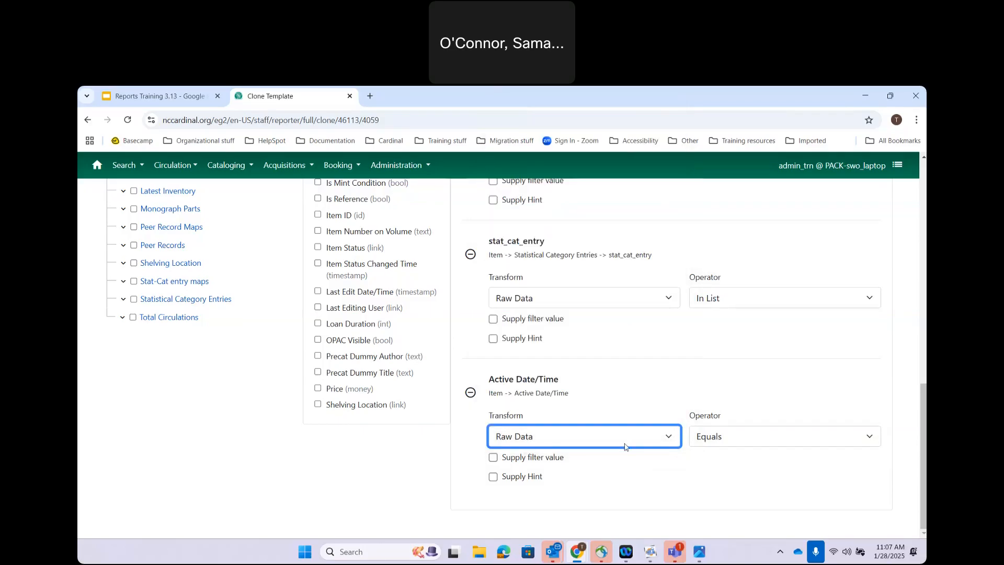
{"action": "left_click", "coordinate": [735, 442]}
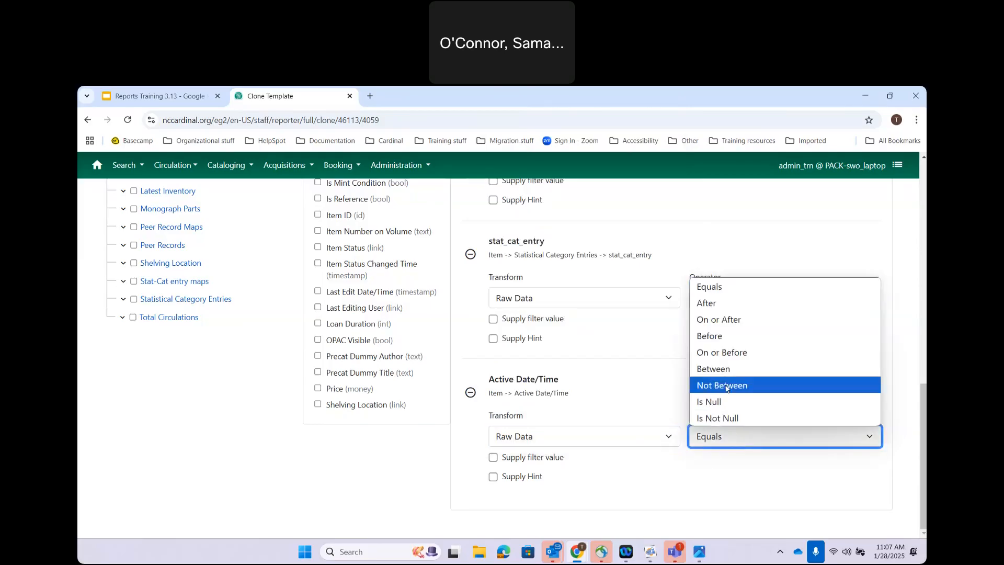
{"action": "left_click", "coordinate": [719, 369]}
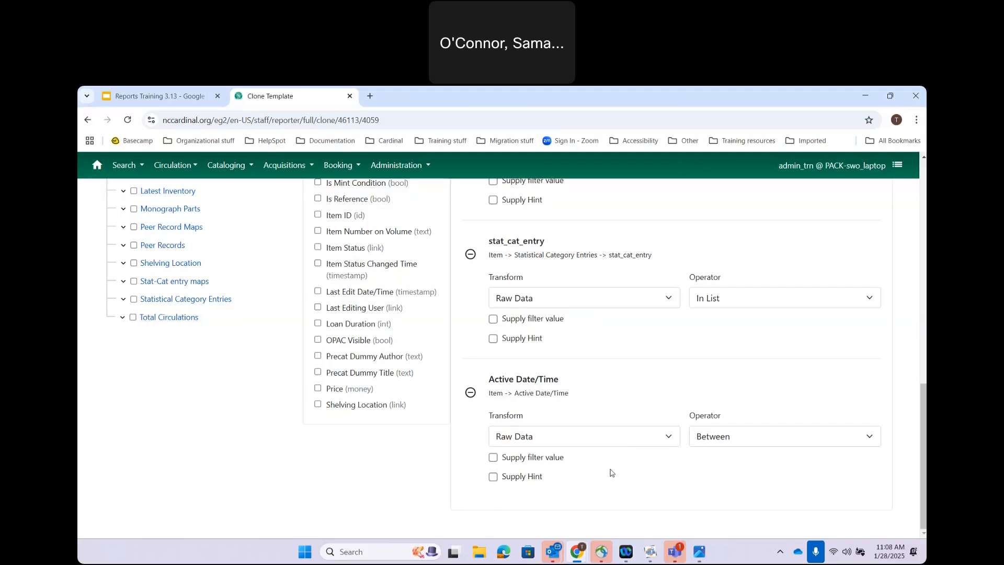
{"action": "scroll", "coordinate": [467, 344], "scroll_direction": "up", "scroll_amount": 3}
{"action": "scroll", "coordinate": [467, 345], "scroll_direction": "up", "scroll_amount": 4}
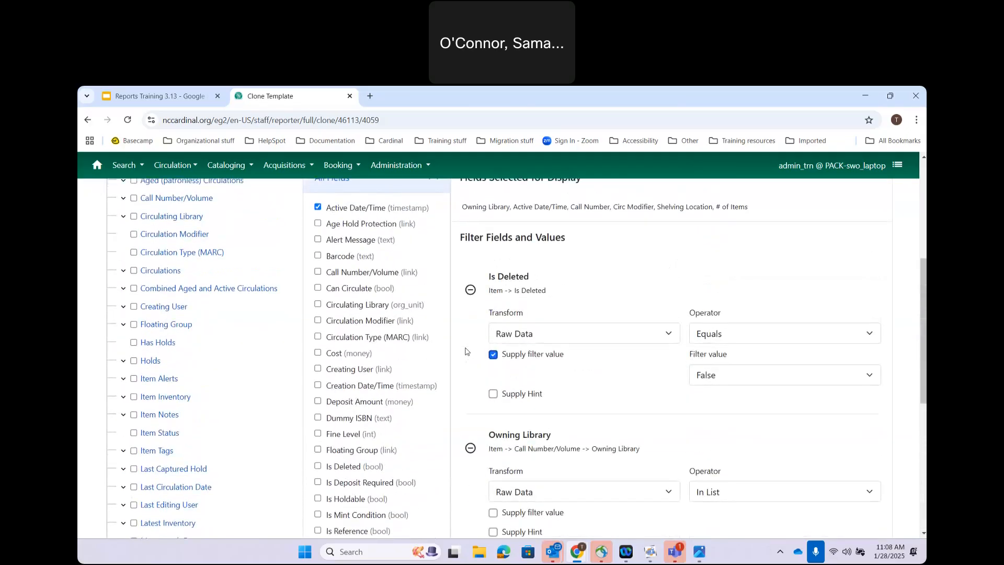
{"action": "scroll", "coordinate": [467, 351], "scroll_direction": "down", "scroll_amount": 6}
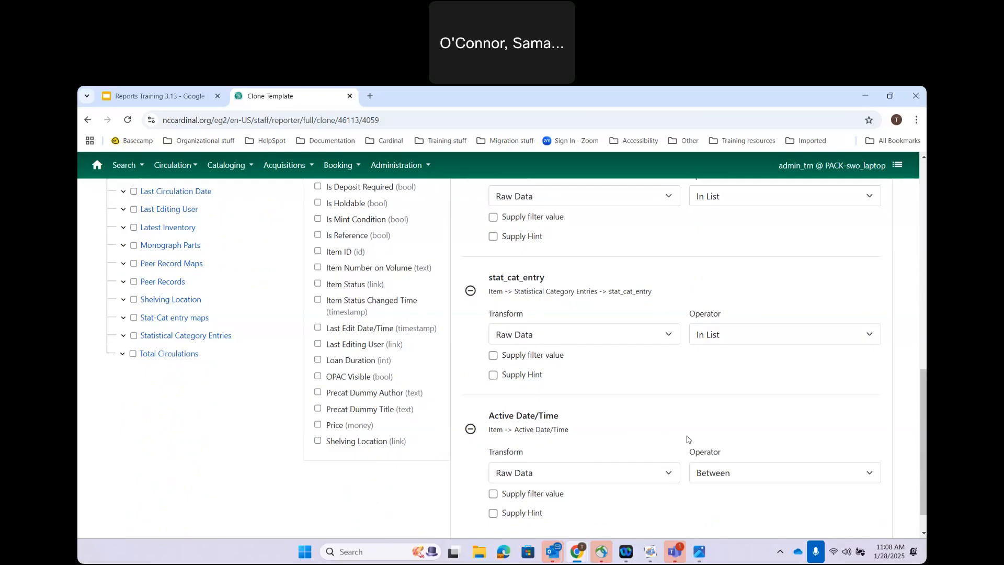
{"action": "scroll", "coordinate": [688, 439], "scroll_direction": "down", "scroll_amount": 1}
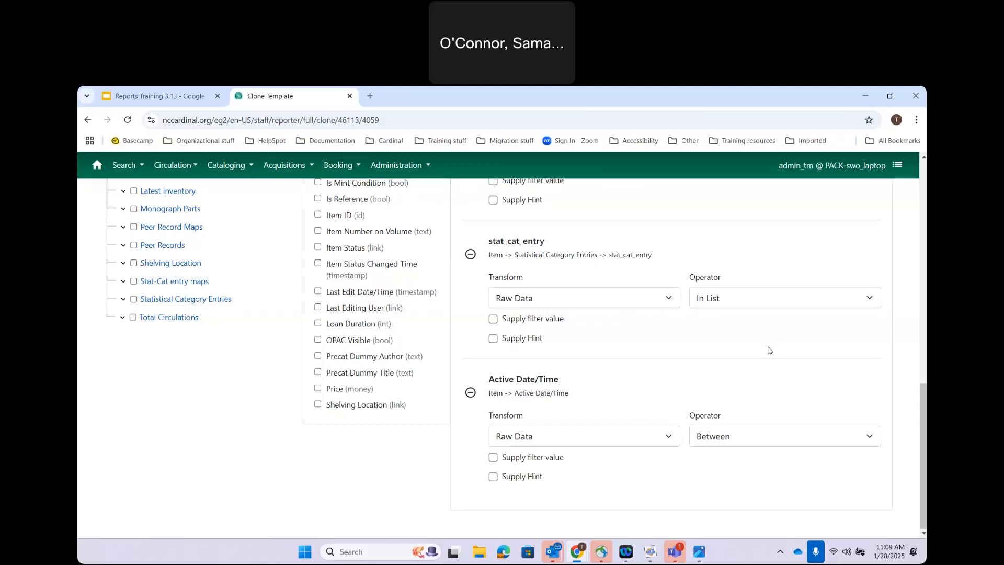
{"action": "scroll", "coordinate": [769, 349], "scroll_direction": "up", "scroll_amount": 8}
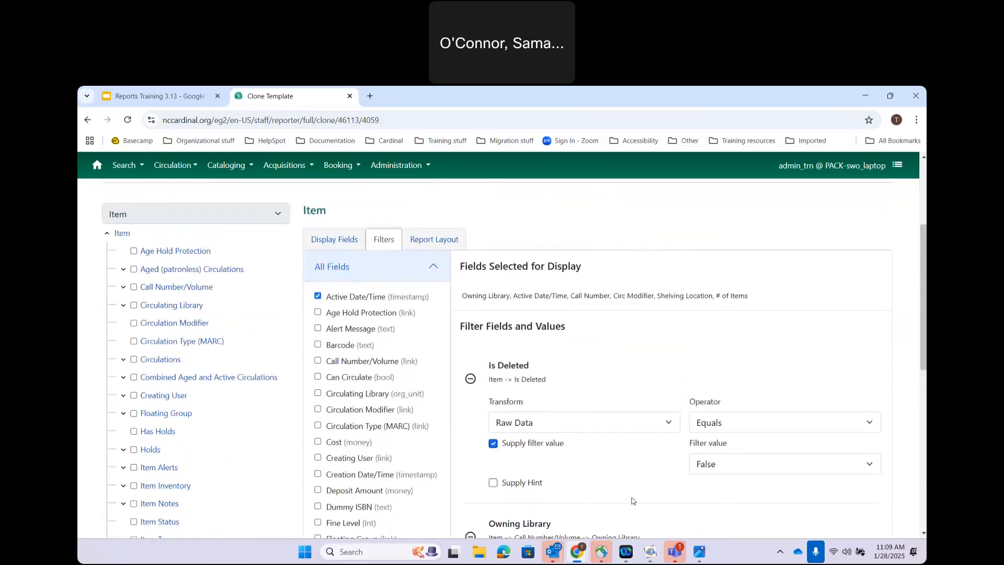
{"action": "scroll", "coordinate": [647, 459], "scroll_direction": "down", "scroll_amount": 3}
{"action": "scroll", "coordinate": [647, 458], "scroll_direction": "down", "scroll_amount": 1}
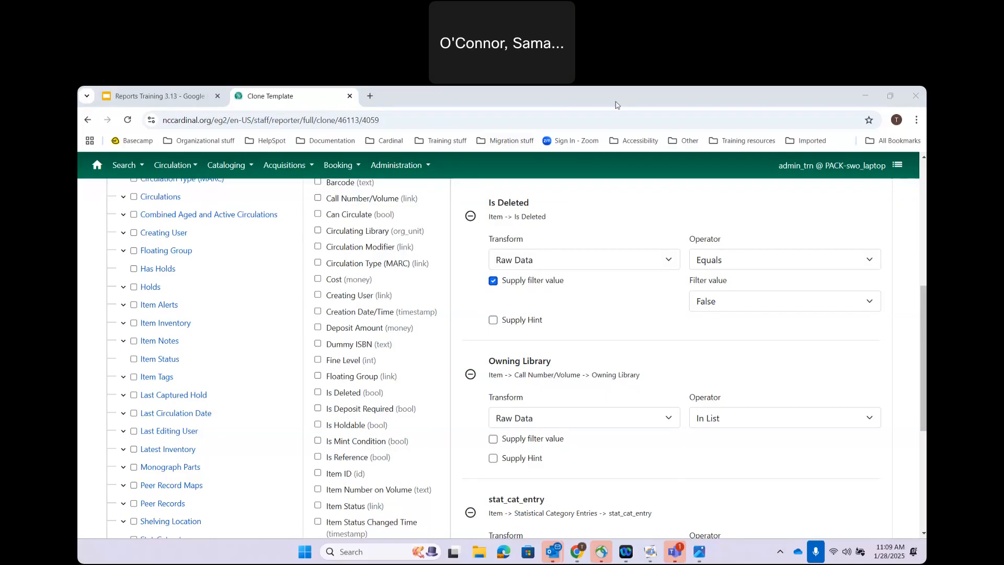
{"action": "scroll", "coordinate": [656, 221], "scroll_direction": "up", "scroll_amount": 6}
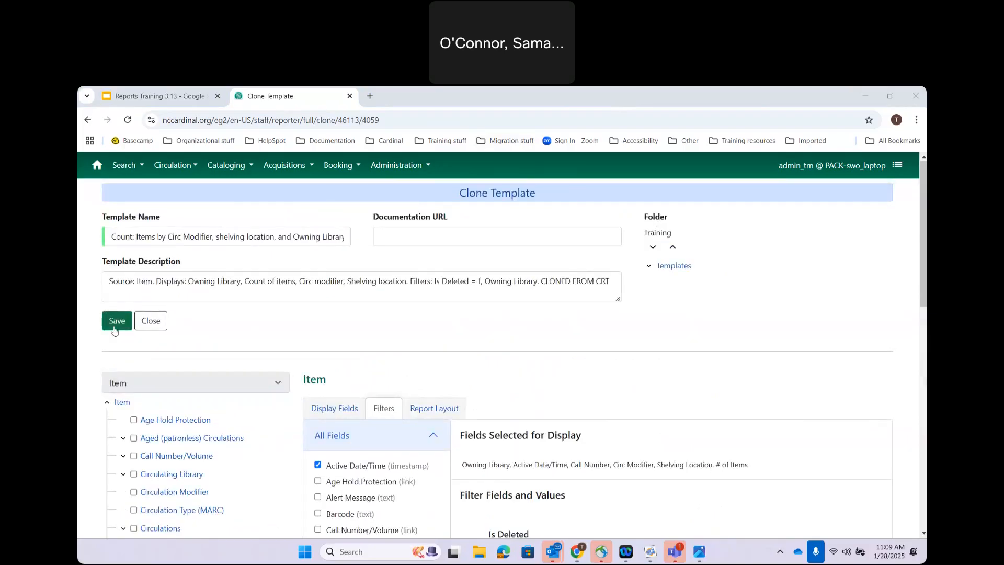
Step: Save the template and sort the Training (CARDINAL) templates by Date Created, newest first
{"action": "left_click", "coordinate": [116, 321]}
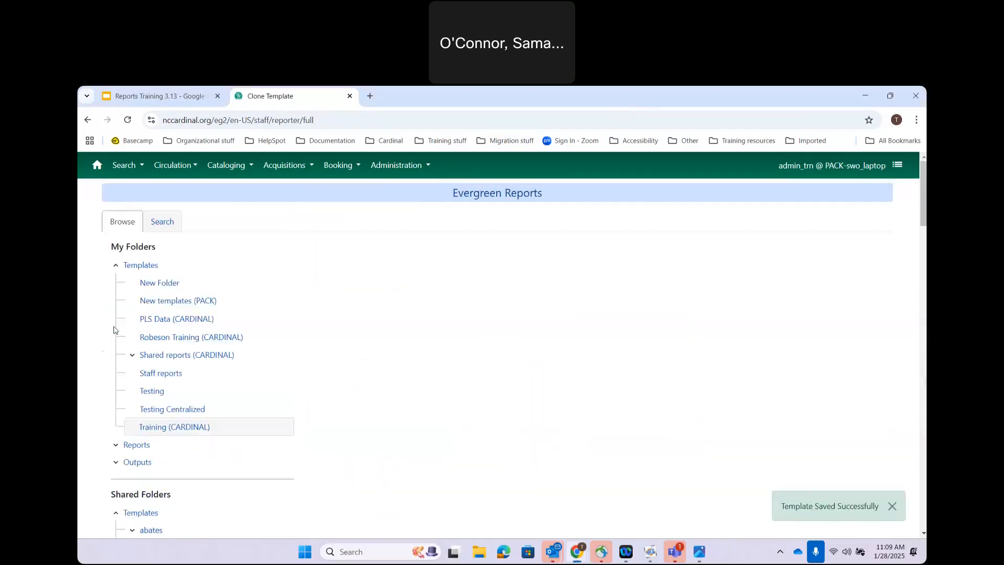
{"action": "left_click", "coordinate": [159, 429]}
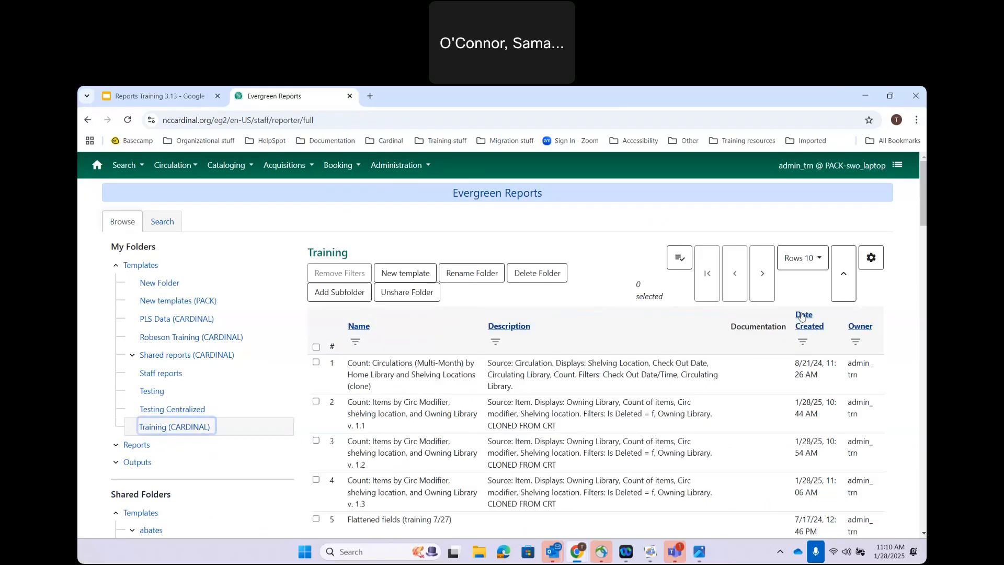
{"action": "left_click", "coordinate": [801, 316]}
{"action": "left_click", "coordinate": [802, 315]}
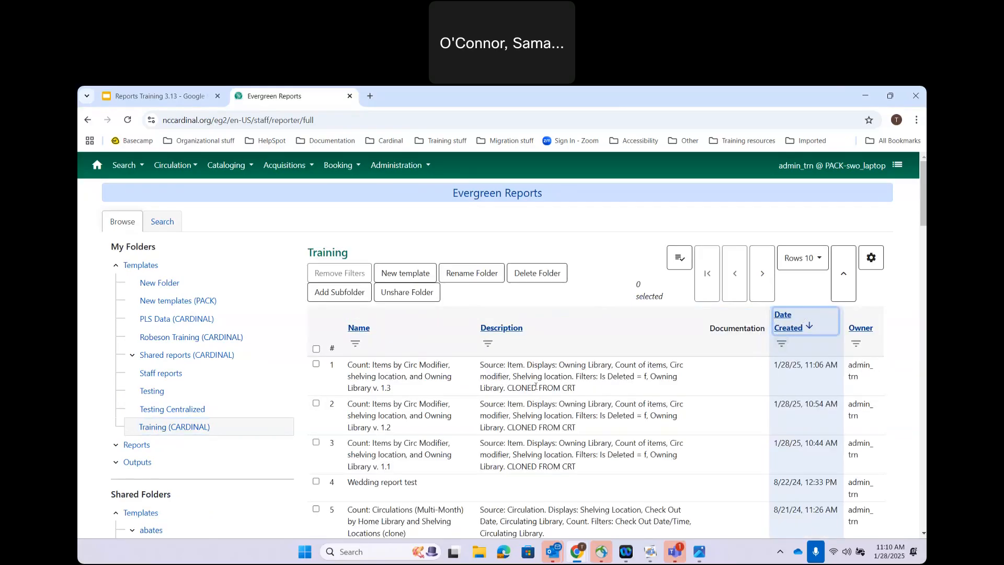
{"action": "scroll", "coordinate": [436, 430], "scroll_direction": "down", "scroll_amount": 1}
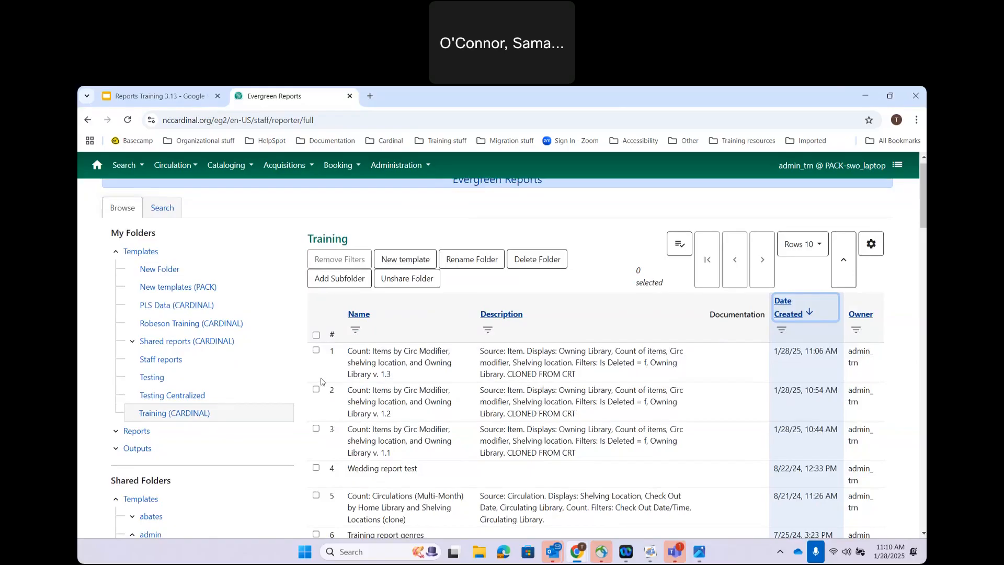
Step: Advance the Reports Training 3.13 deck two slides to 'Running Reports & Setting Recurrence'
{"action": "left_click", "coordinate": [157, 95]}
{"action": "key", "text": "Right"}
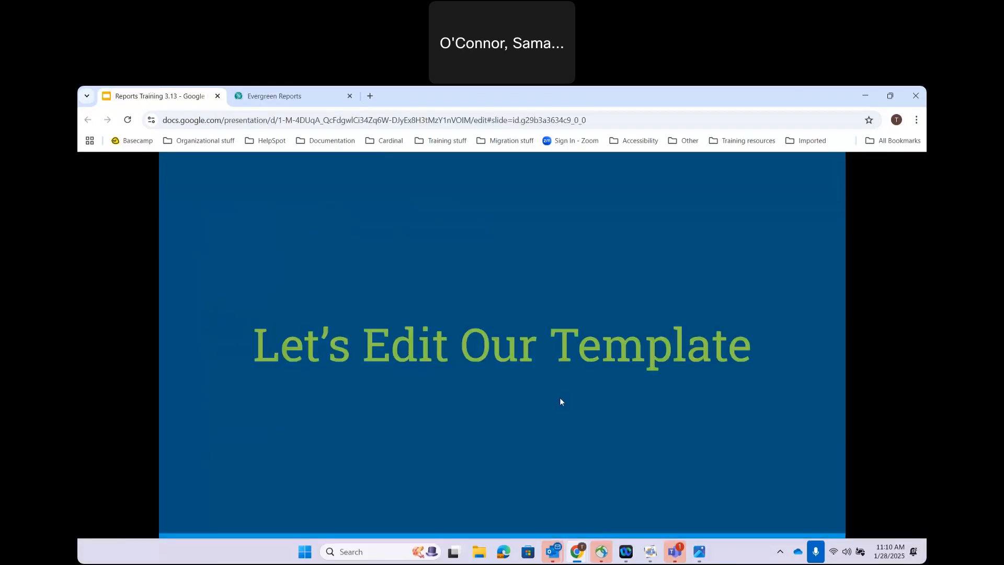
{"action": "key", "text": "Right"}
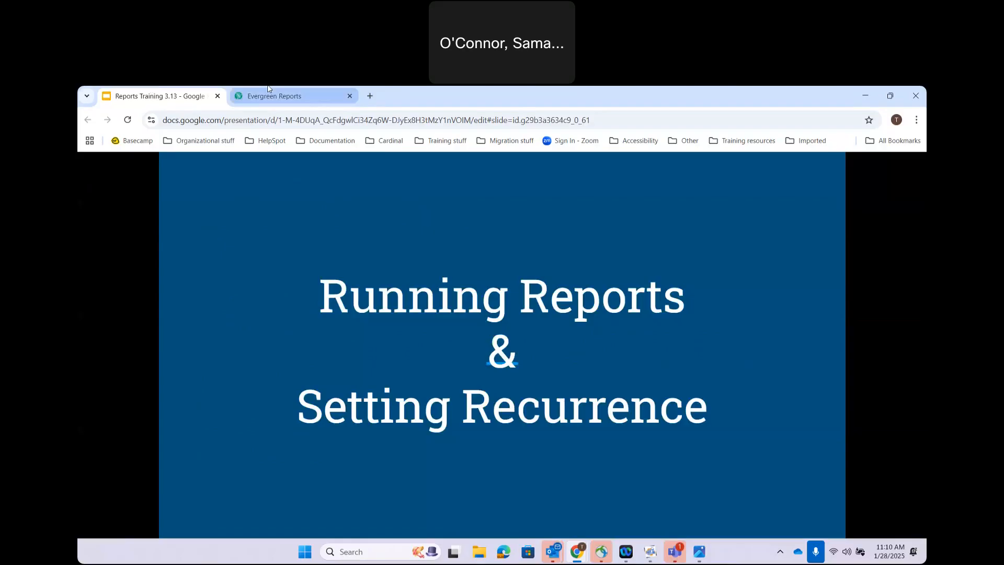
{"action": "mouse_move", "coordinate": [267, 89]}
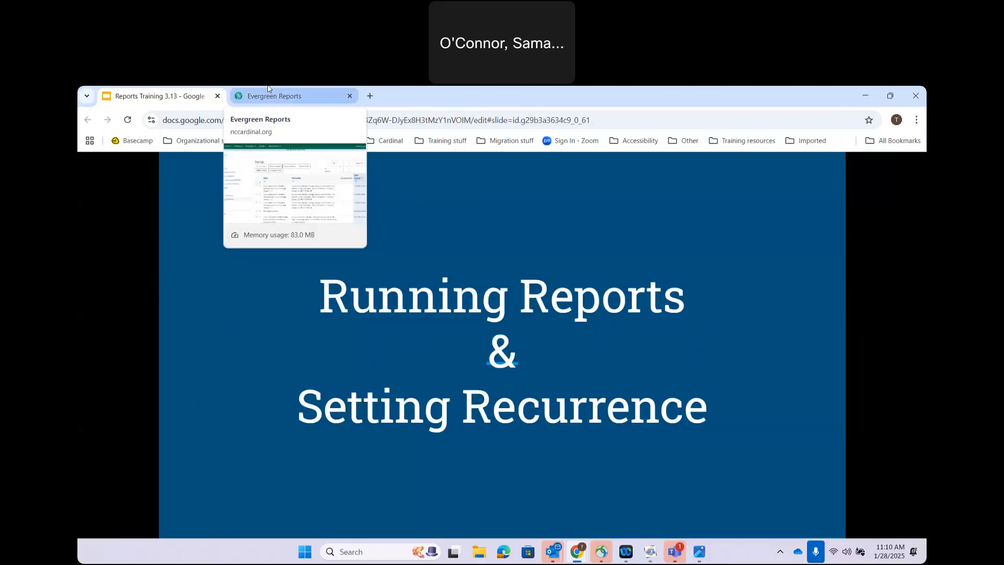
Step: Search Google for 'timer' in a new tab, start the 5:00 countdown, and make it full screen
{"action": "left_click", "coordinate": [370, 97]}
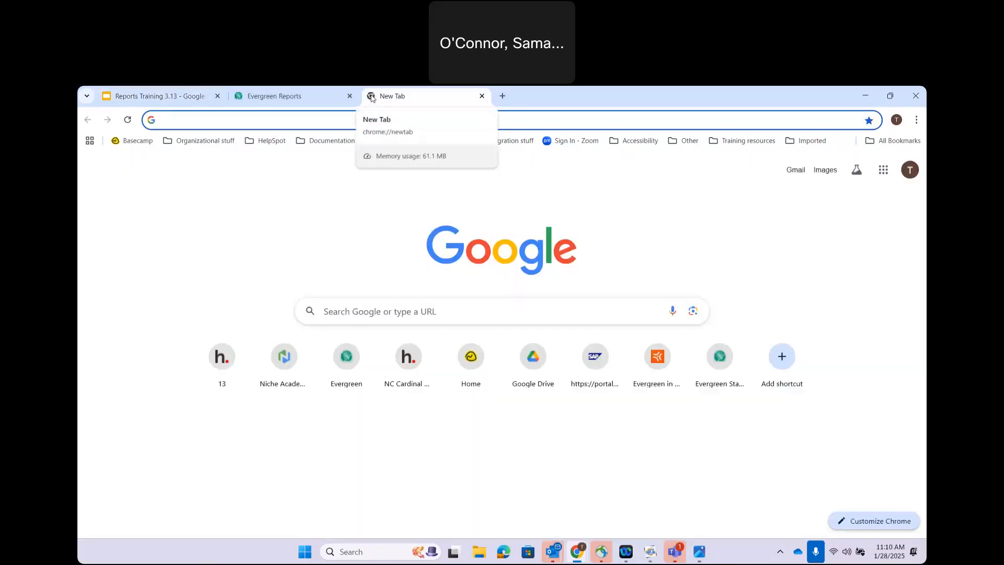
{"action": "type", "text": "g"}
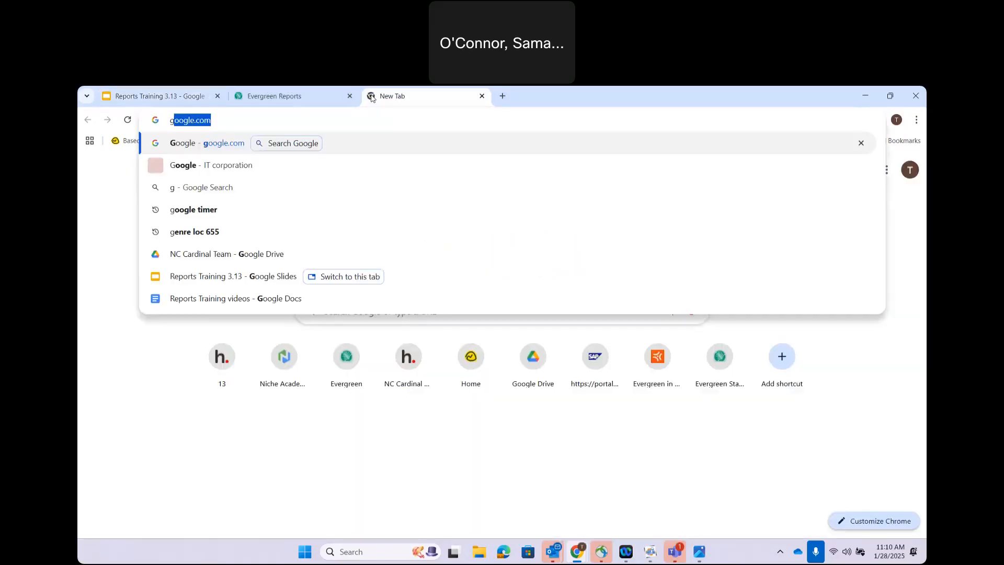
{"action": "key", "text": "BackSpace"}
{"action": "key", "text": "BackSpace"}
{"action": "type", "text": "timer"}
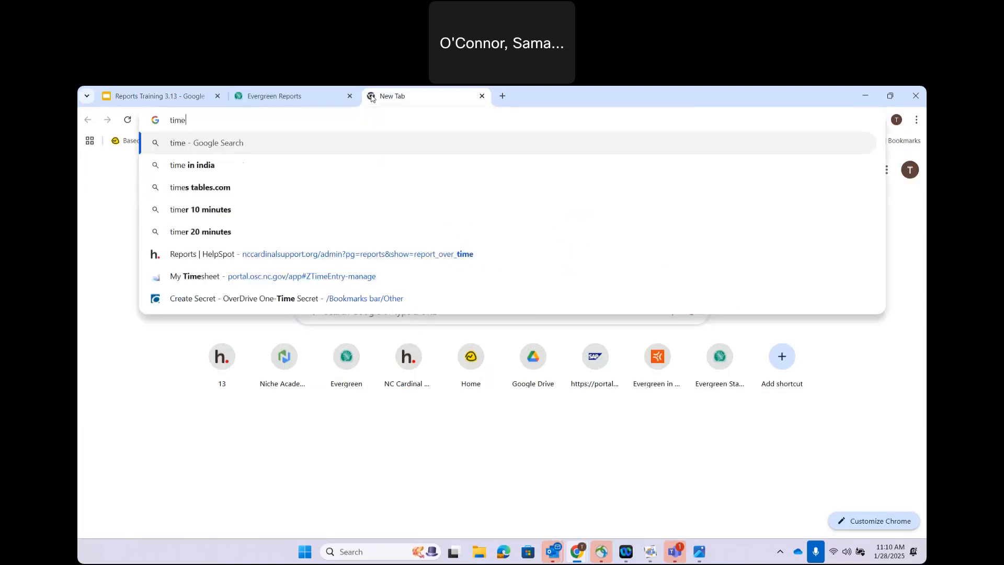
{"action": "key", "text": "Return"}
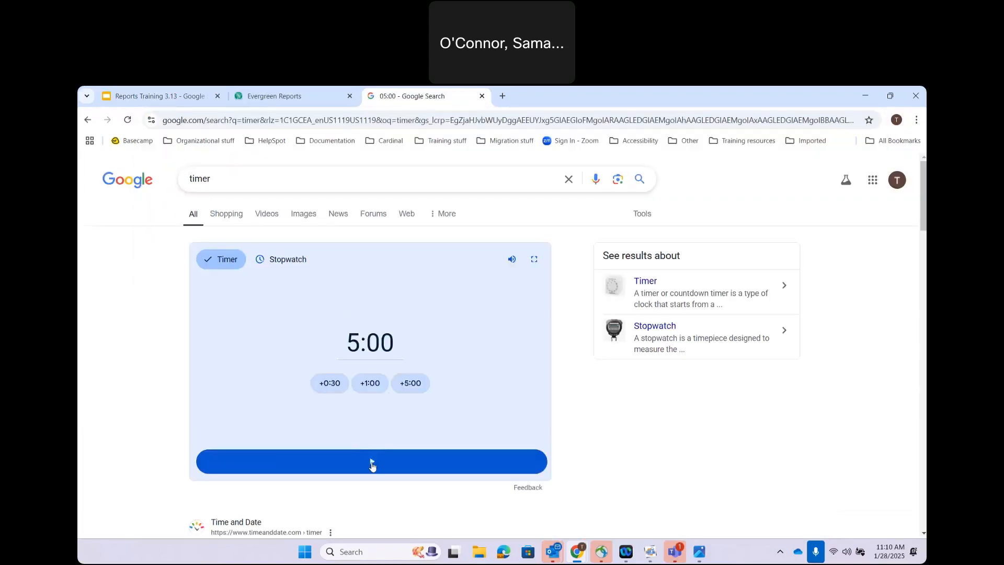
{"action": "left_click", "coordinate": [372, 462]}
{"action": "left_click", "coordinate": [535, 259]}
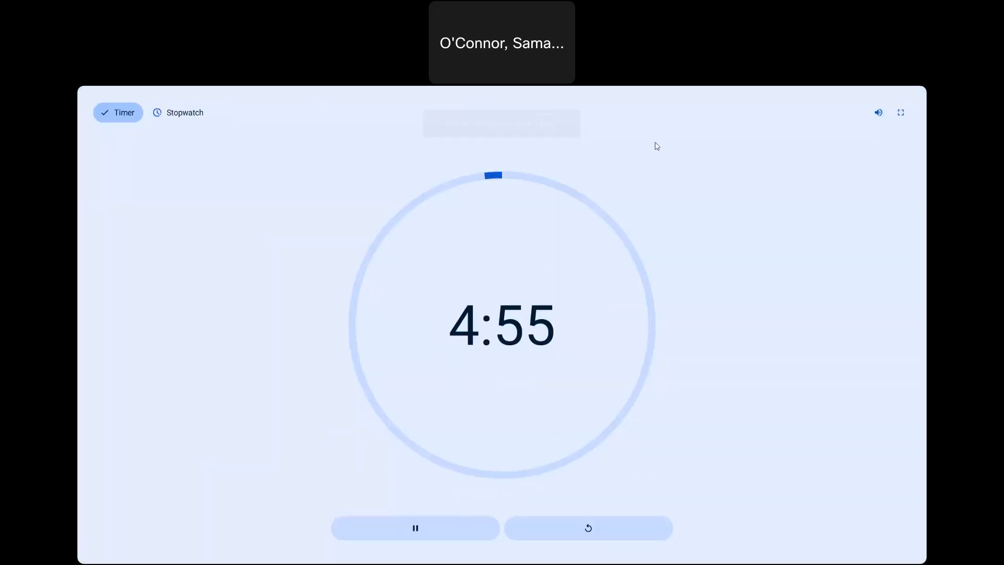
{"action": "mouse_move", "coordinate": [402, 89]}
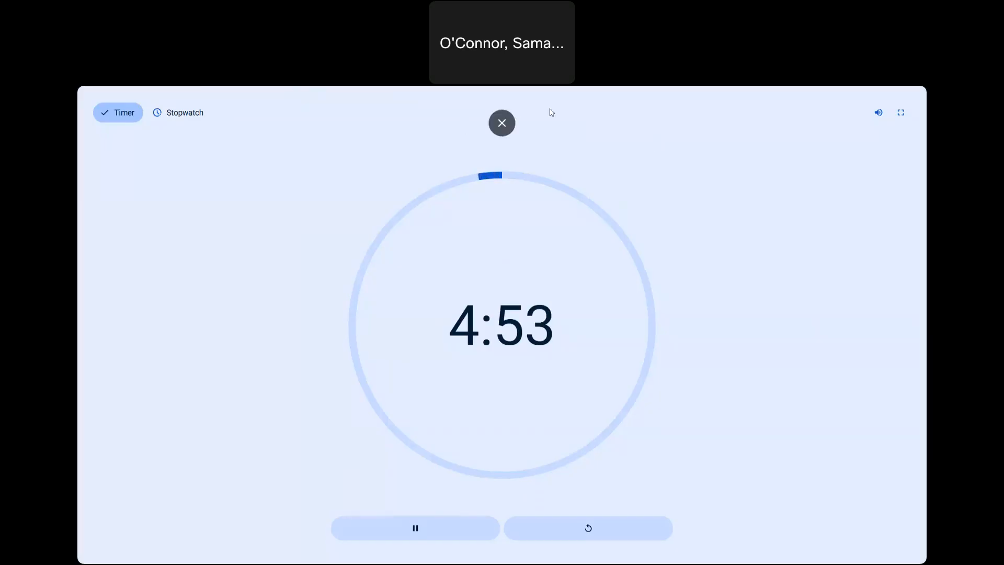